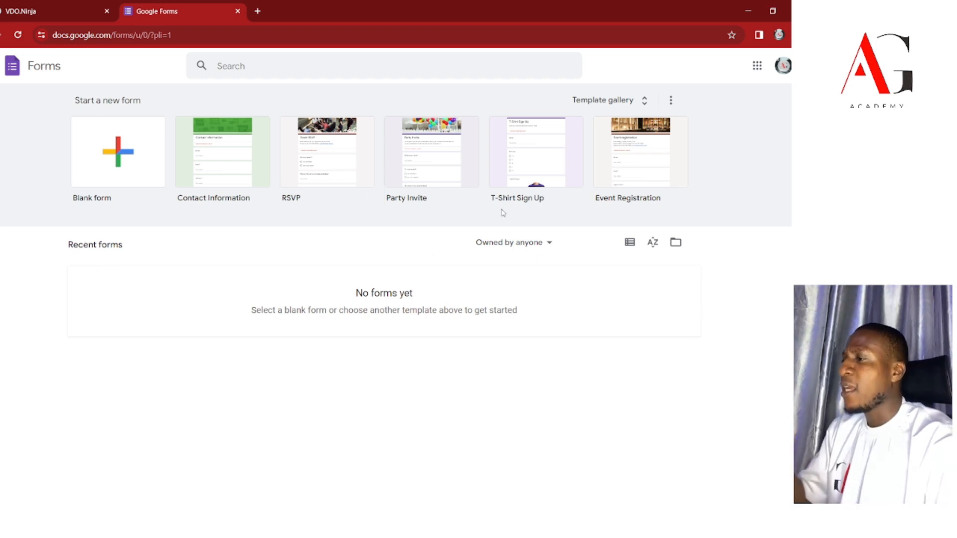
Create a blank untitled form and decline the tour of the new Google Forms.
{"action": "left_click", "coordinate": [124, 140]}
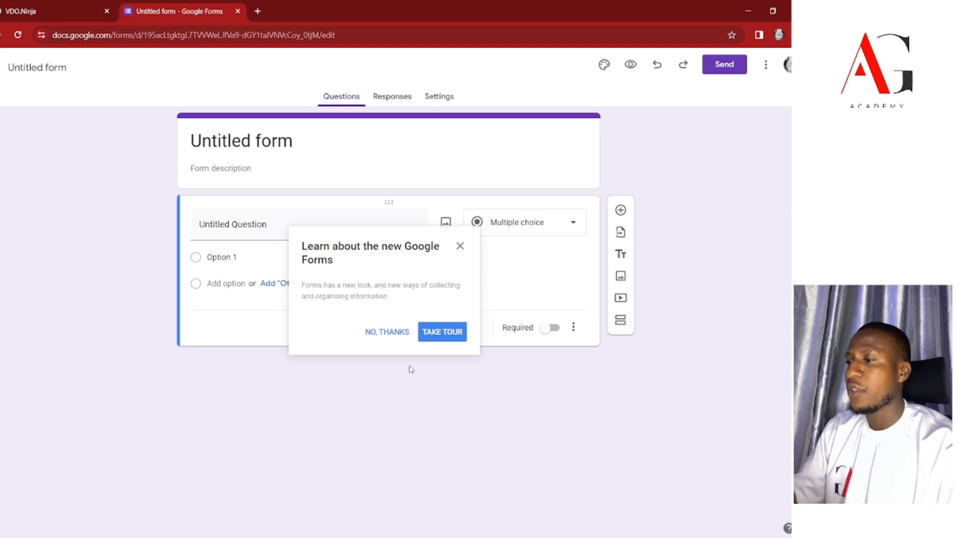
{"action": "left_click", "coordinate": [389, 333]}
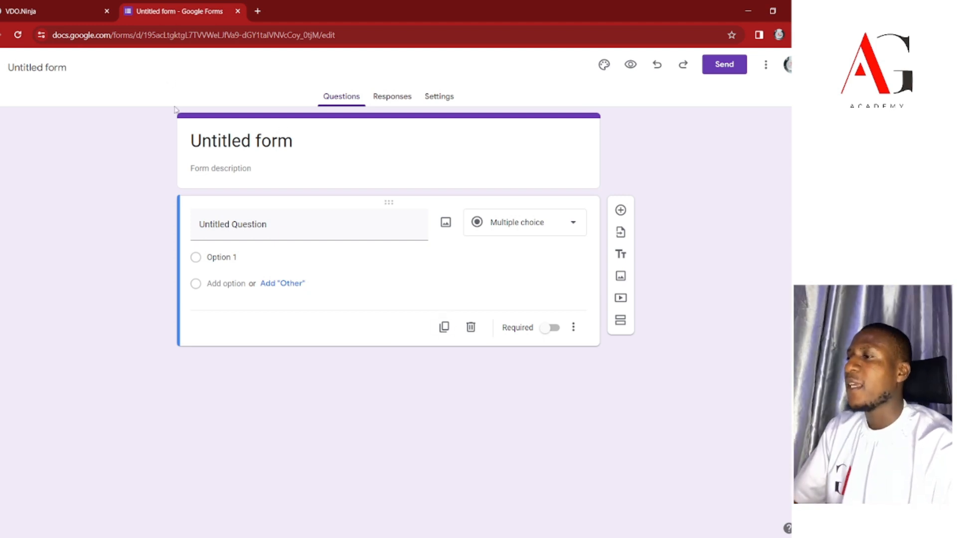
{"action": "left_click", "coordinate": [285, 182]}
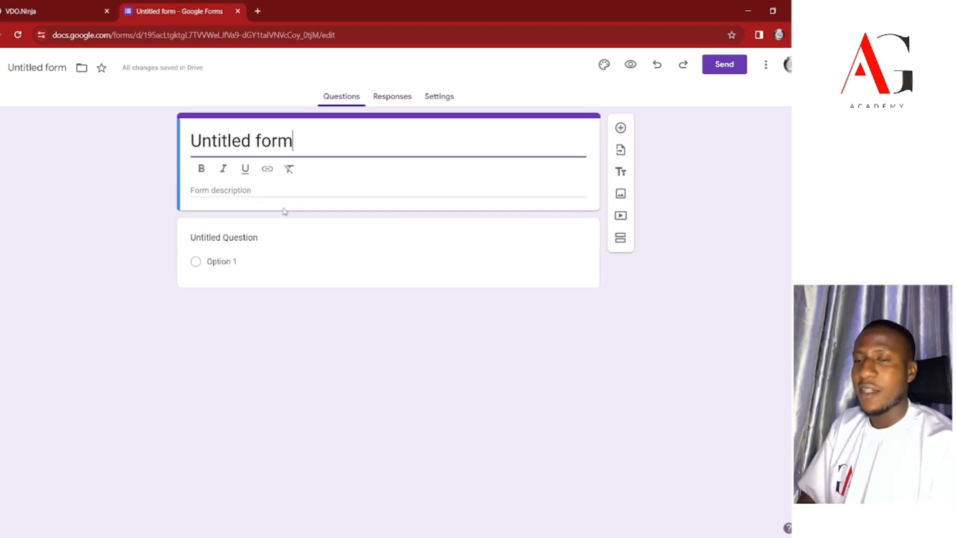
Retitle the form 'Registration Form'.
{"action": "key", "text": "ctrl+a"}
{"action": "key", "text": "BackSpace"}
{"action": "key", "text": "ctrl+z"}
{"action": "key", "text": "ctrl+a"}
{"action": "type", "text": "Regis"}
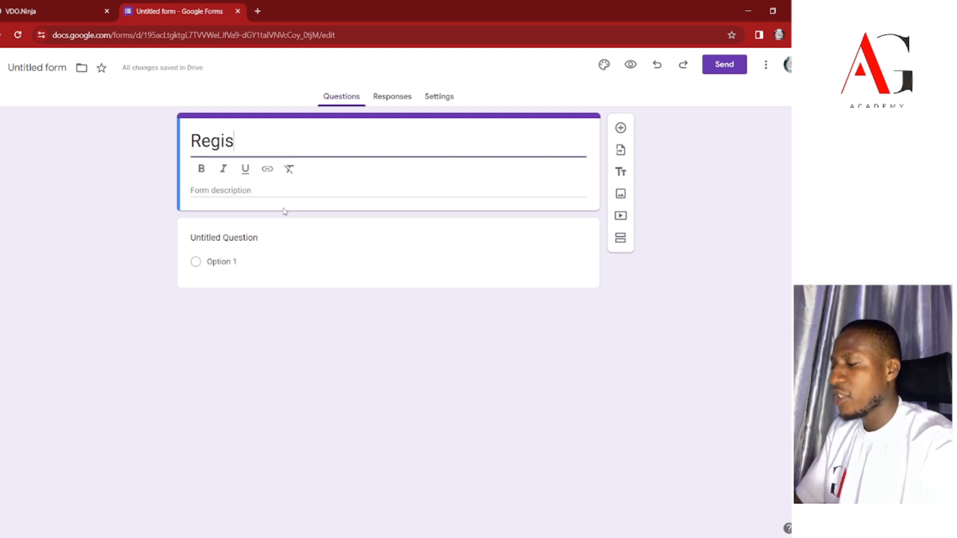
{"action": "type", "text": "tration From"}
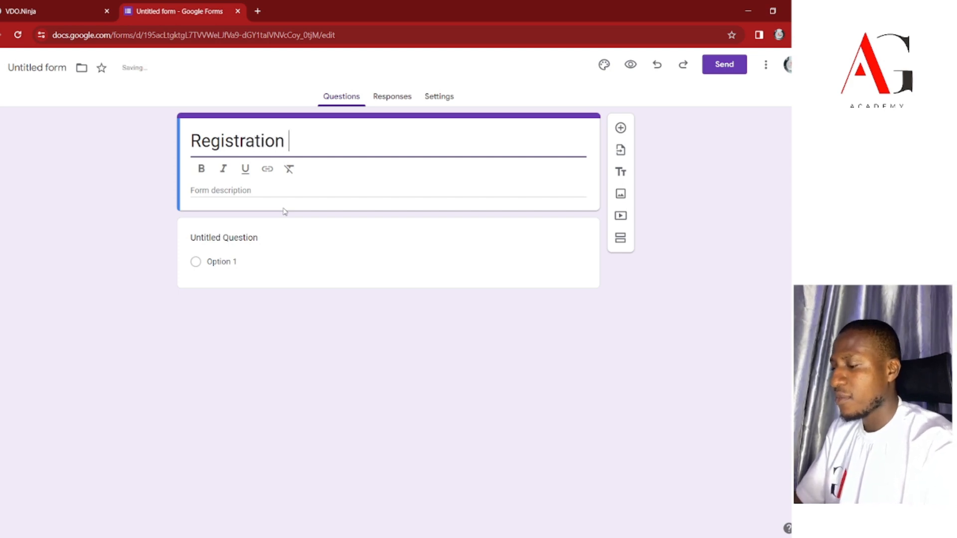
{"action": "key", "text": "BackSpace"}
{"action": "key", "text": "BackSpace"}
{"action": "key", "text": "BackSpace"}
{"action": "type", "text": "orm"}
Add the bold description 'Note: Kindly ensure you fill all questions.'.
{"action": "key", "text": "Tab"}
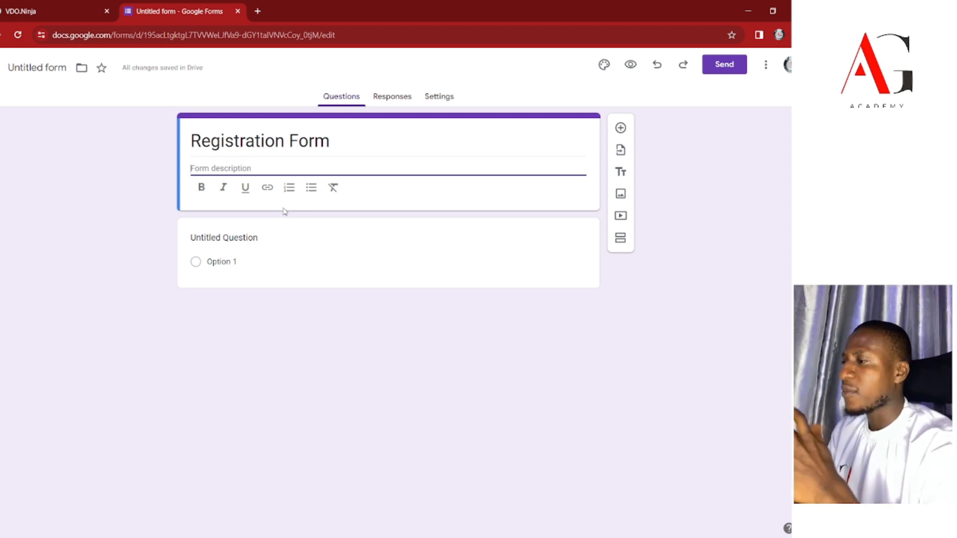
{"action": "type", "text": "Note"}
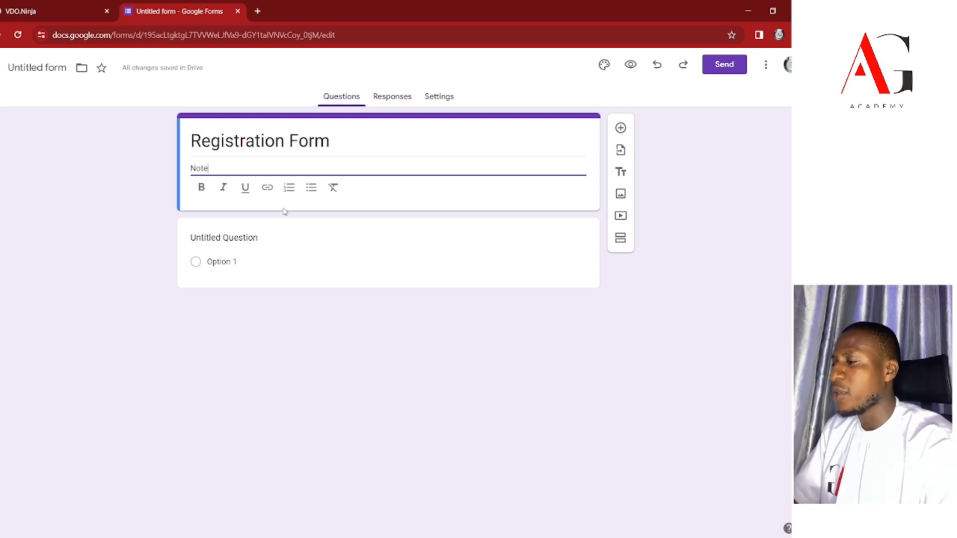
{"action": "type", "text": ": Kindl"}
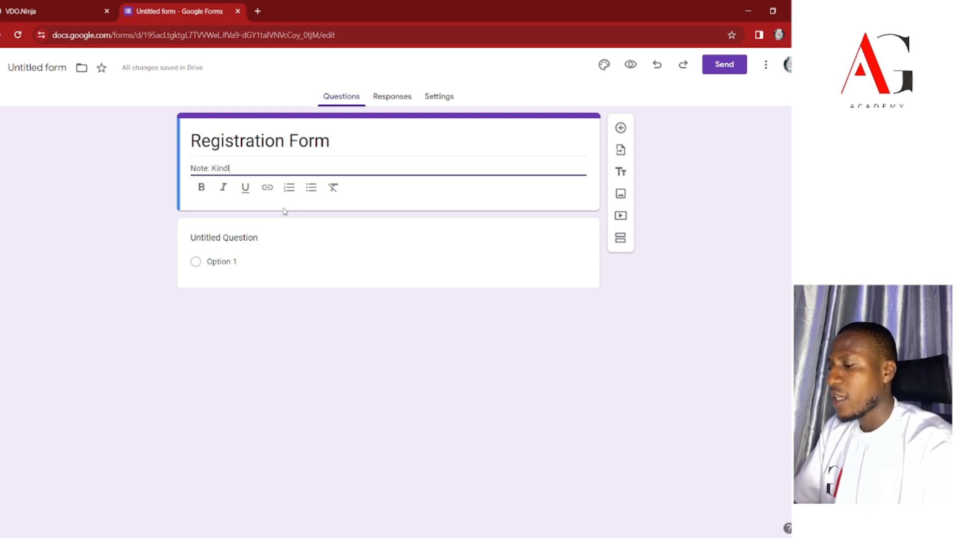
{"action": "type", "text": "y ensure "}
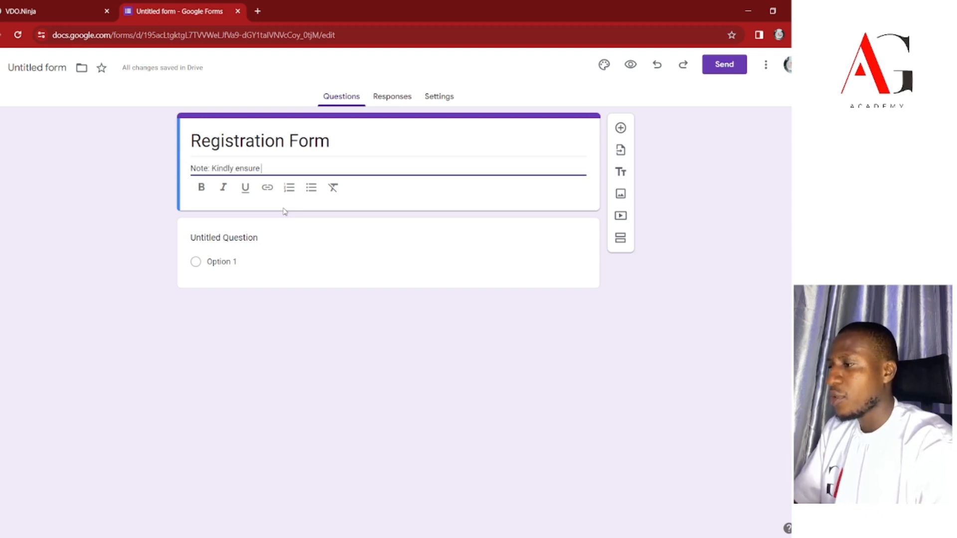
{"action": "type", "text": "you fil"}
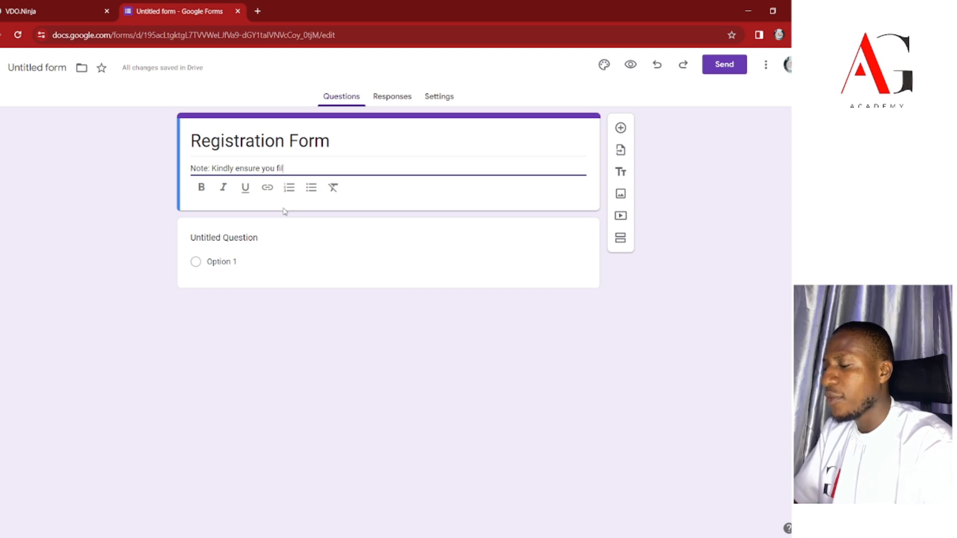
{"action": "type", "text": "l all q"}
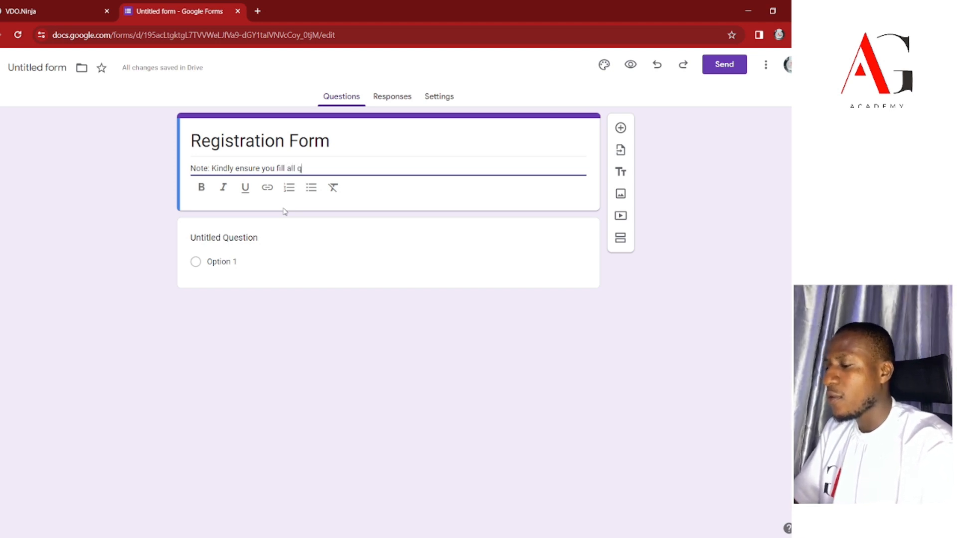
{"action": "type", "text": "uestions."}
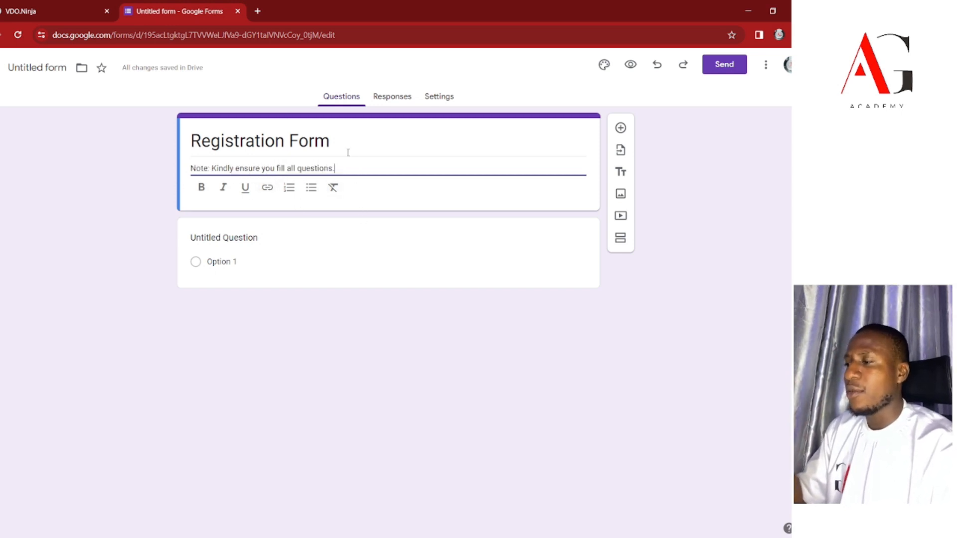
{"action": "left_click_drag", "start_coordinate": [344, 170], "coordinate": [190, 166]}
{"action": "key", "text": "ctrl+b"}
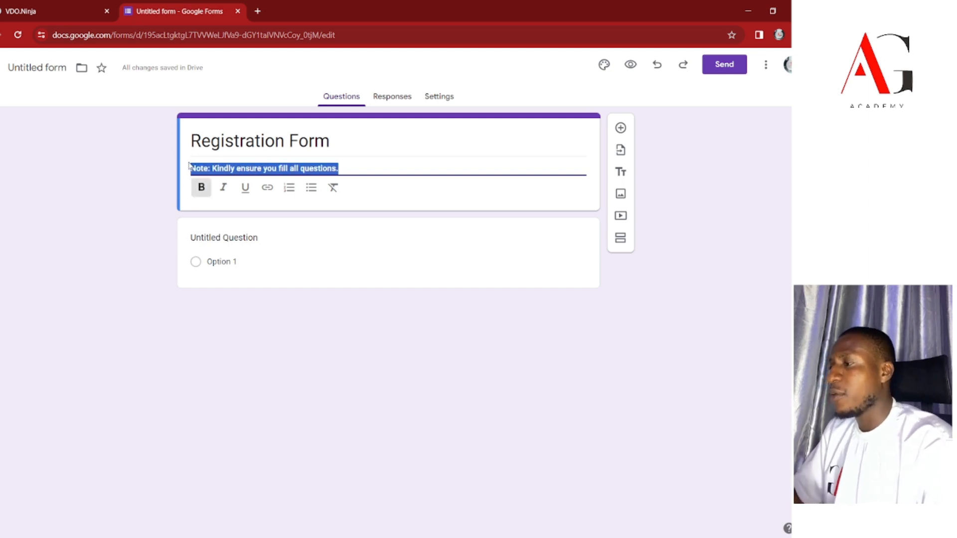
{"action": "left_click", "coordinate": [315, 150]}
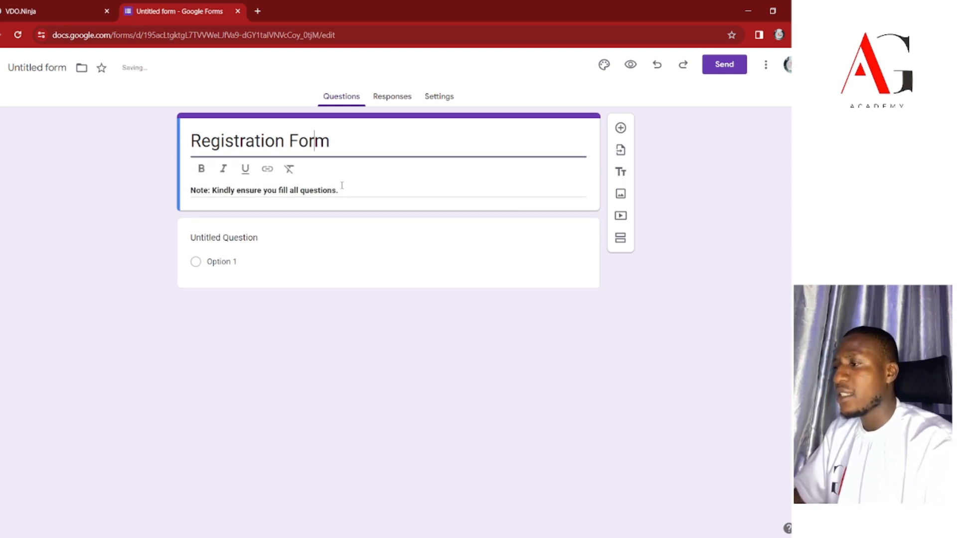
{"action": "triple_click", "coordinate": [343, 187]}
{"action": "key", "text": "ctrl+b"}
{"action": "key", "text": "ctrl+b"}
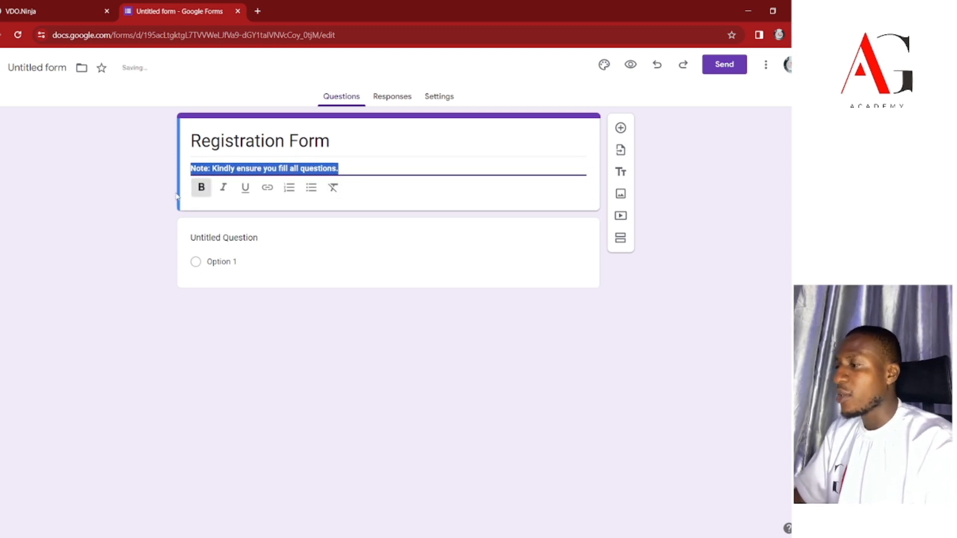
{"action": "left_click", "coordinate": [263, 238]}
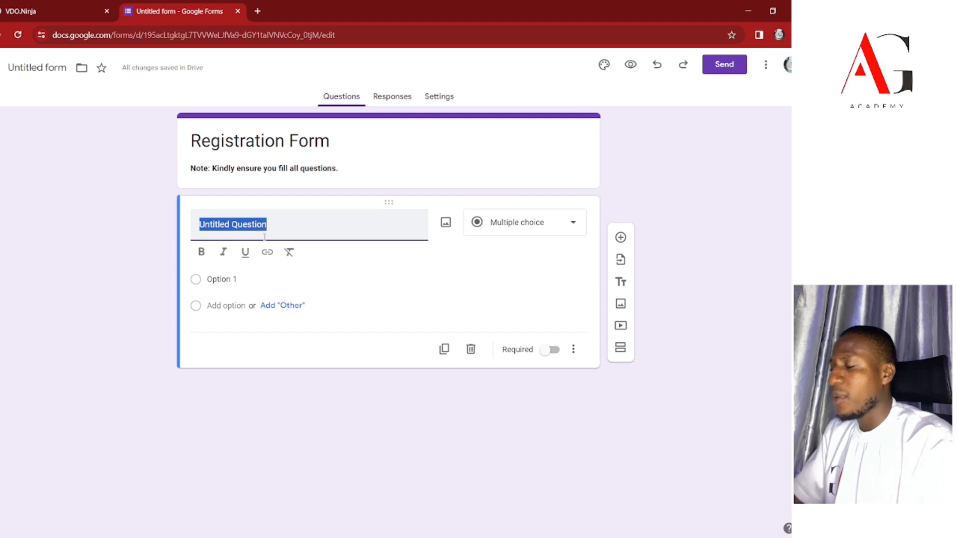
Name the first question 'Name' and add a 'Qualification' question.
{"action": "type", "text": "Name"}
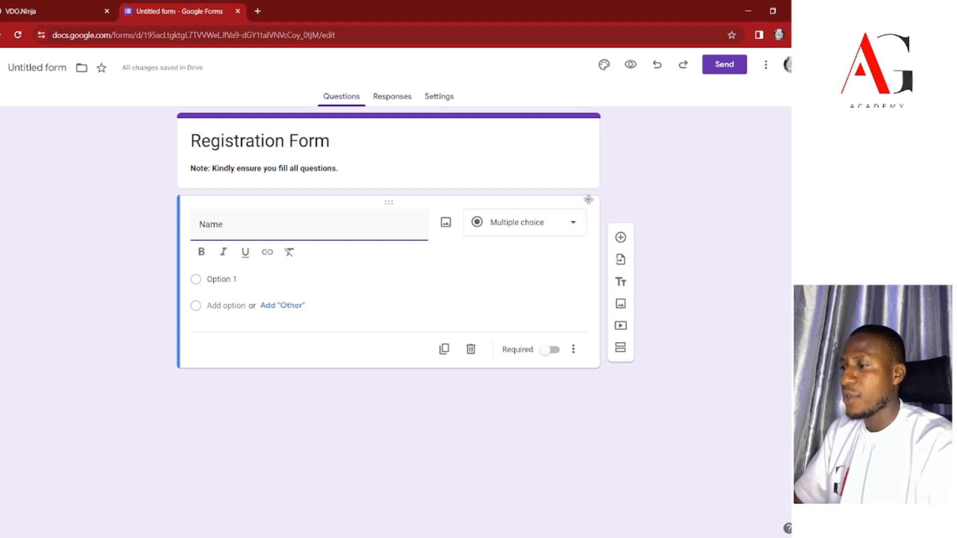
{"action": "left_click", "coordinate": [621, 238]}
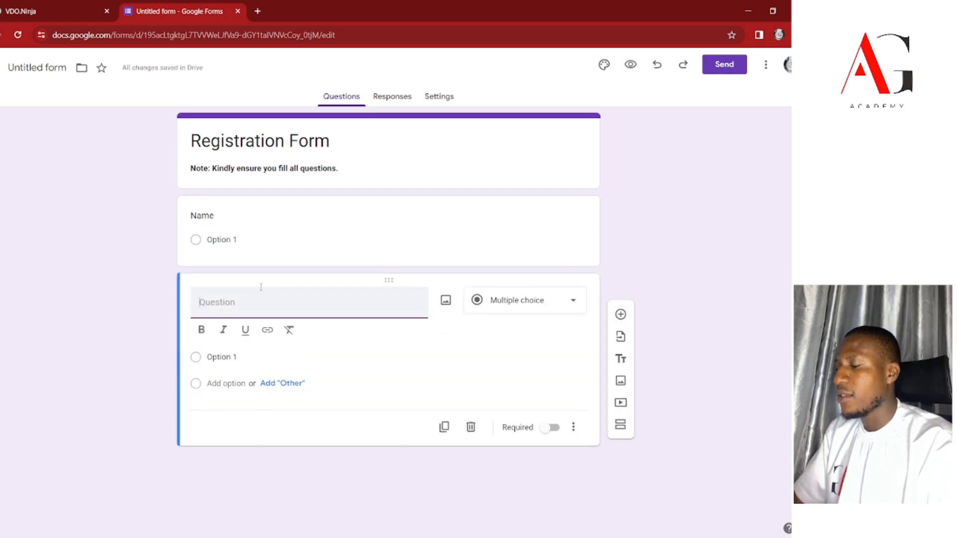
{"action": "type", "text": "Qualificat"}
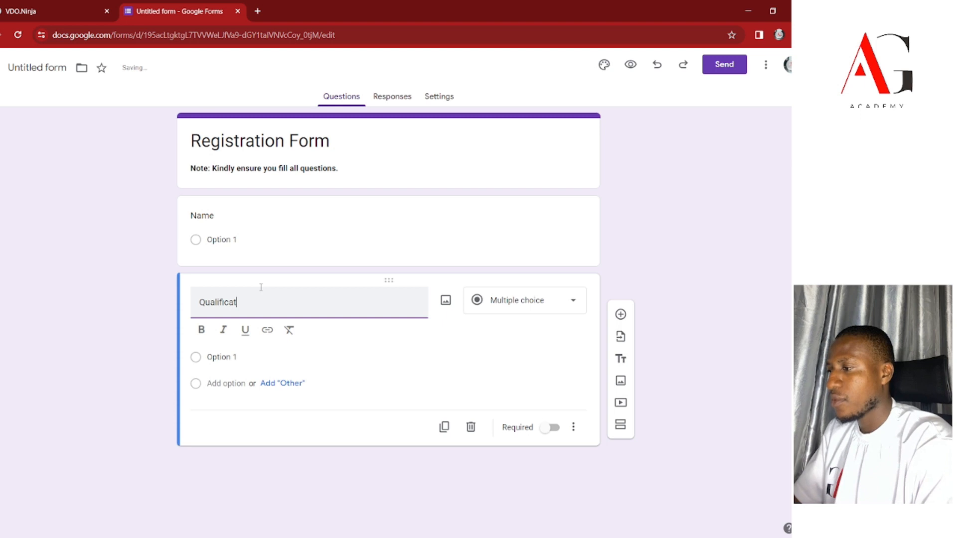
{"action": "type", "text": "ion"}
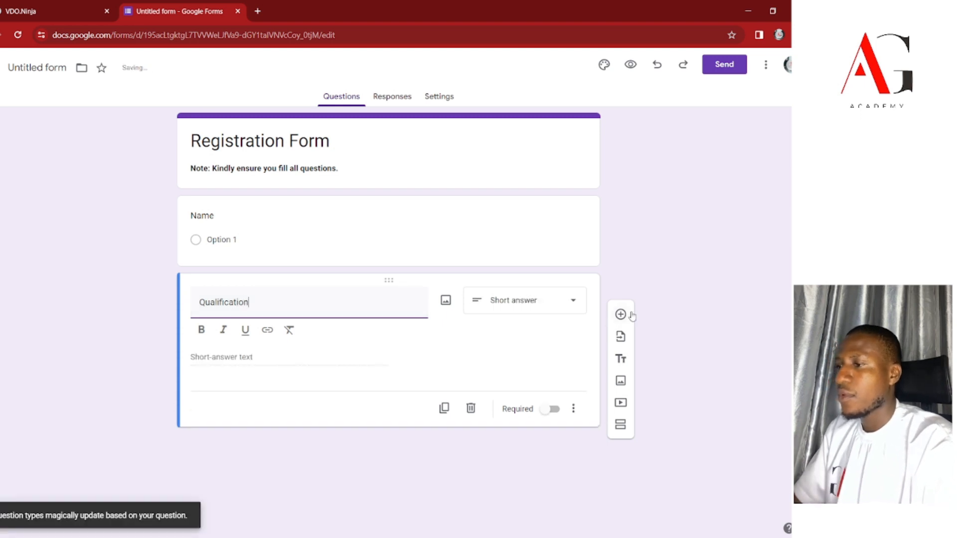
Add the questions Sex, Religion and Residential Address.
{"action": "left_click", "coordinate": [621, 314]}
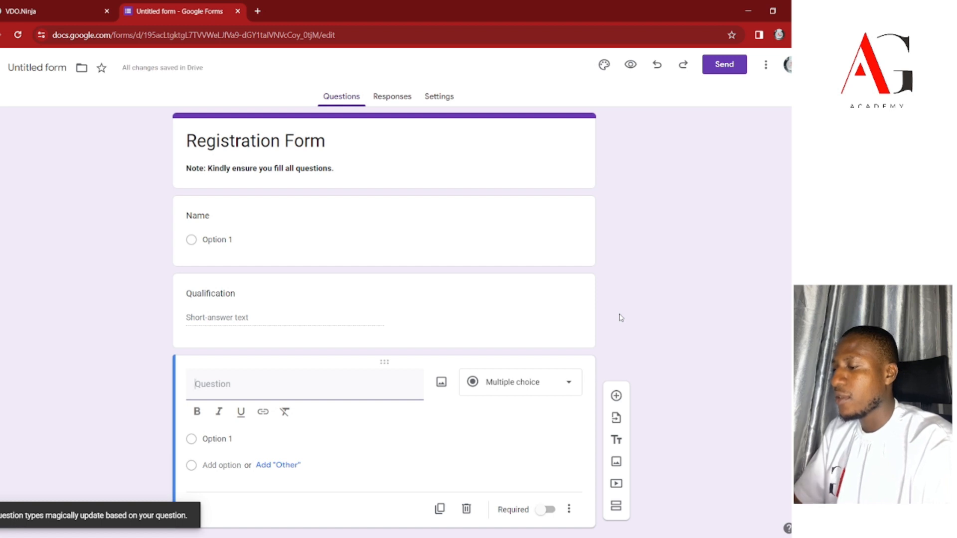
{"action": "type", "text": "Sex"}
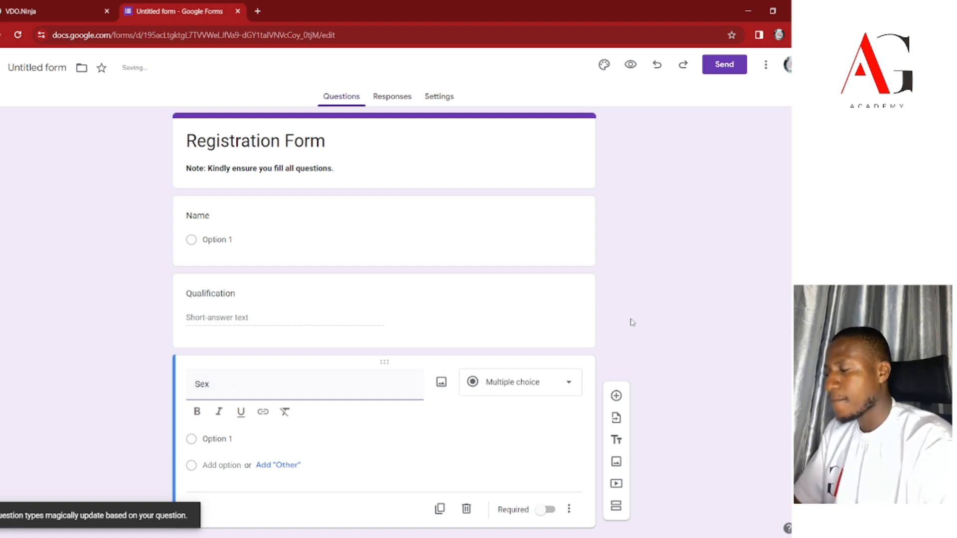
{"action": "scroll", "coordinate": [632, 323], "scroll_direction": "down", "scroll_amount": 1}
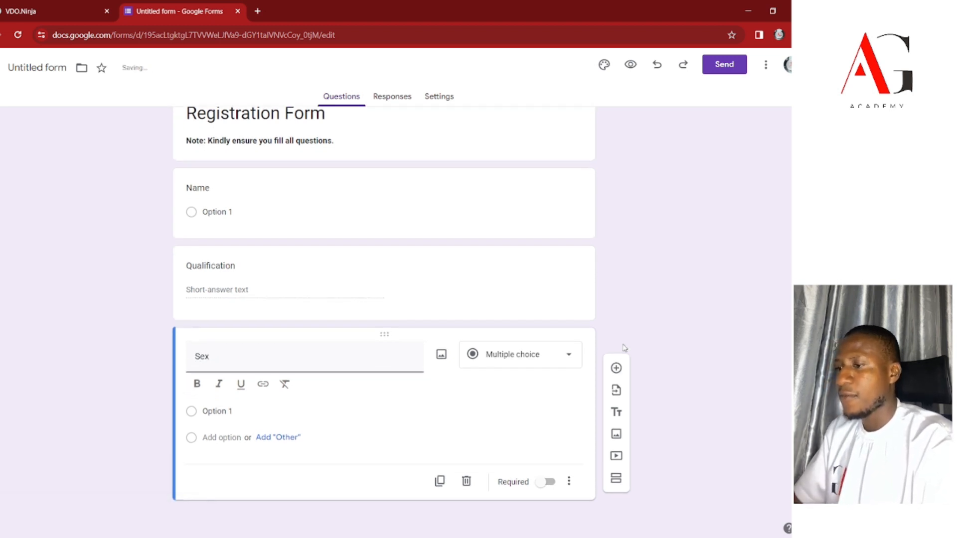
{"action": "left_click", "coordinate": [616, 368]}
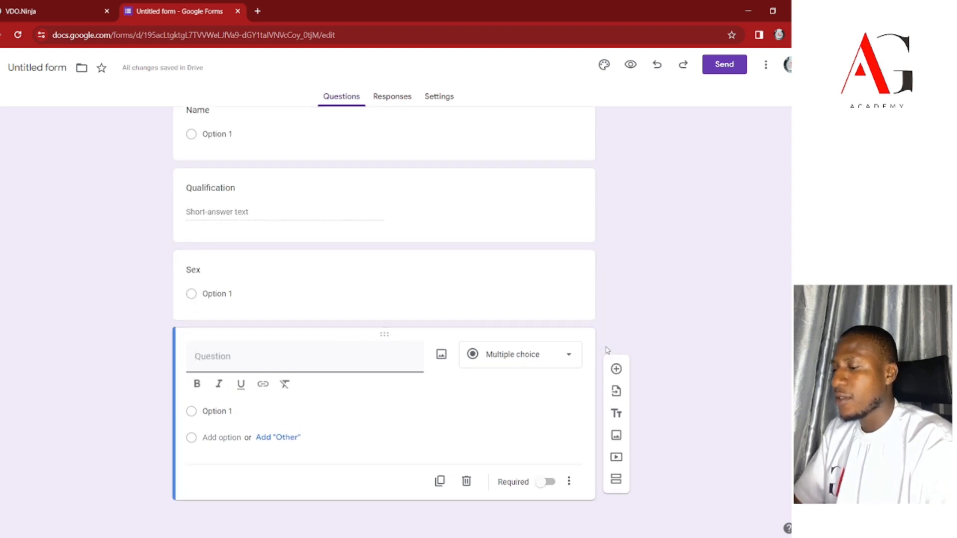
{"action": "type", "text": "R"}
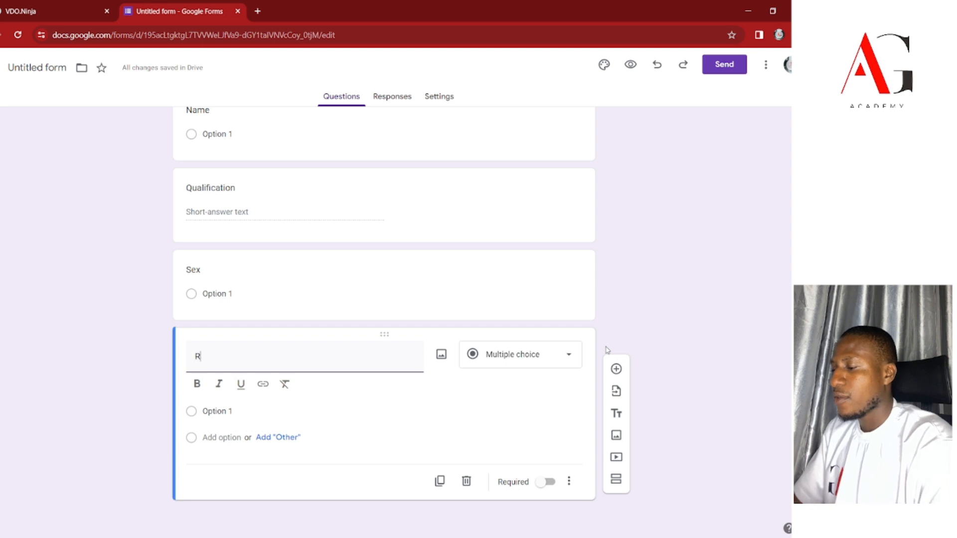
{"action": "type", "text": "eligion"}
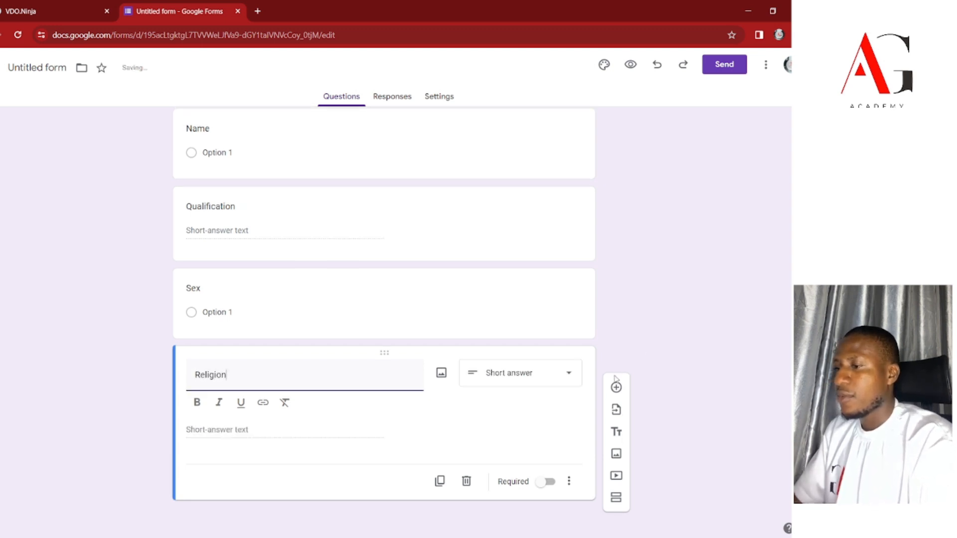
{"action": "left_click", "coordinate": [616, 382]}
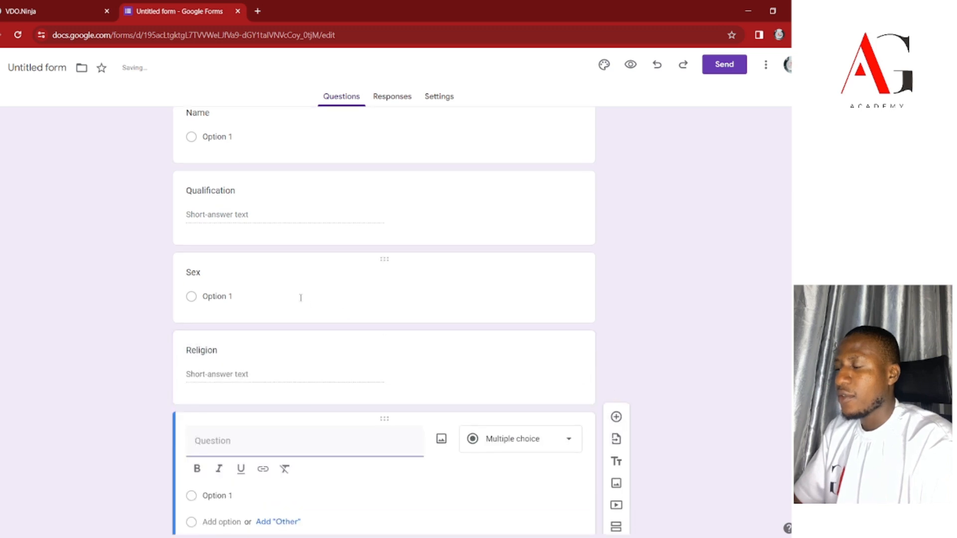
{"action": "type", "text": "Address"}
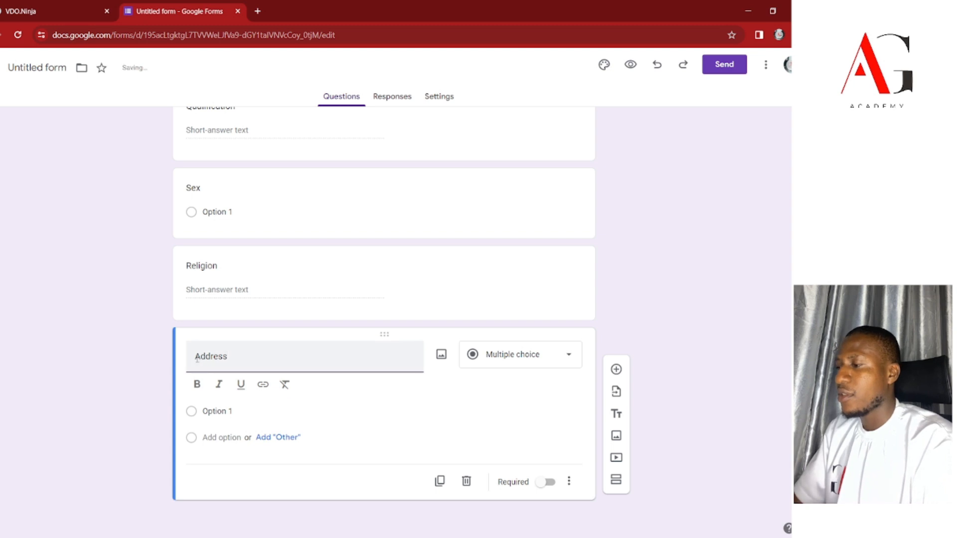
{"action": "left_click", "coordinate": [198, 380]}
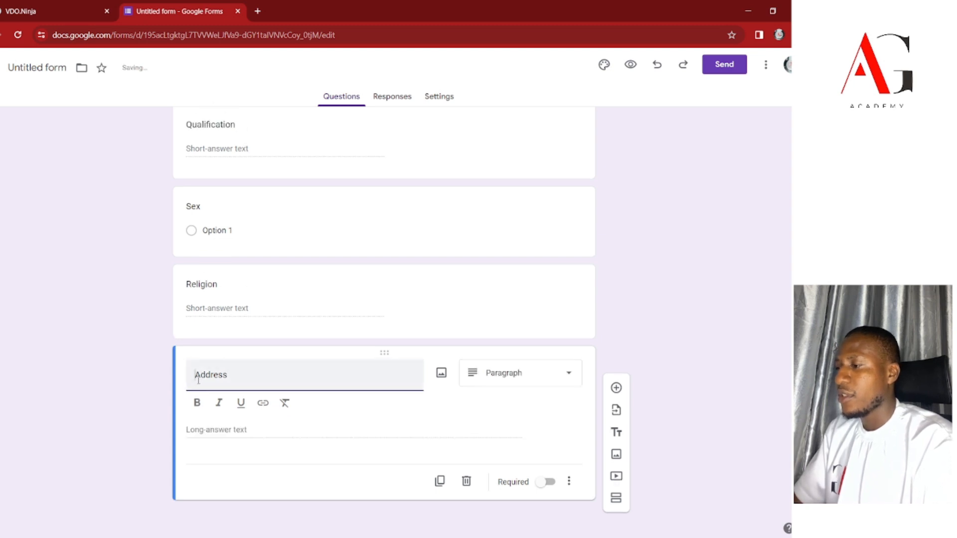
{"action": "type", "text": "Residen"}
{"action": "type", "text": "tial"}
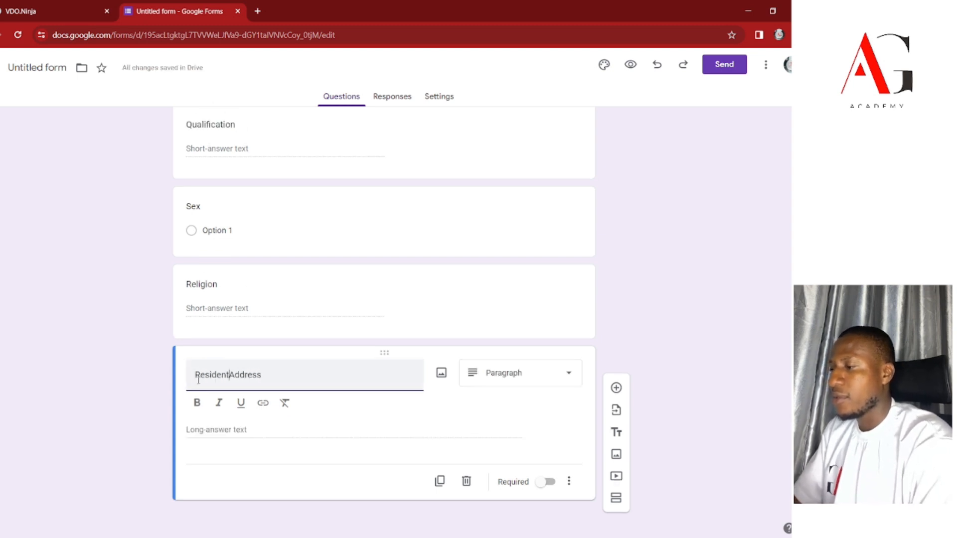
{"action": "scroll", "coordinate": [263, 336], "scroll_direction": "up", "scroll_amount": 1}
{"action": "scroll", "coordinate": [263, 336], "scroll_direction": "up", "scroll_amount": 2}
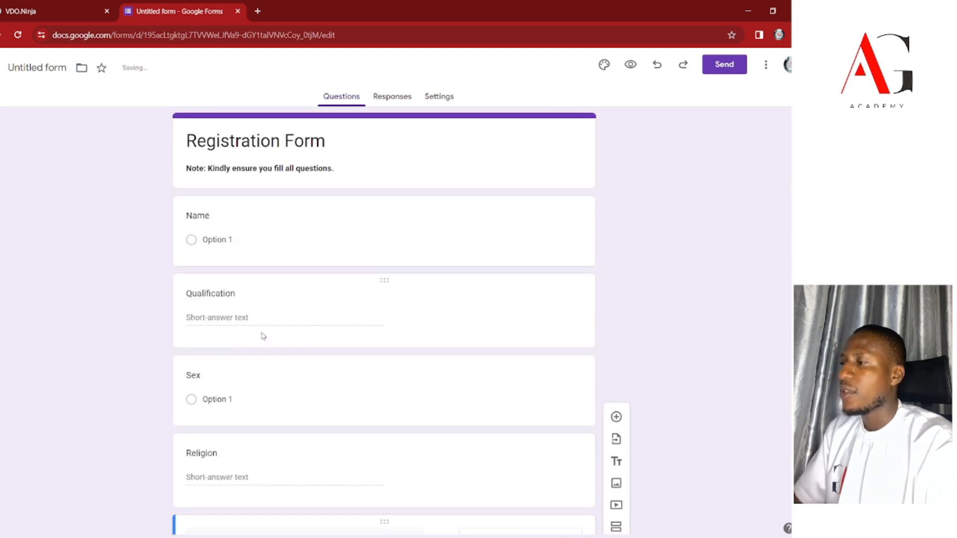
{"action": "left_click", "coordinate": [219, 239]}
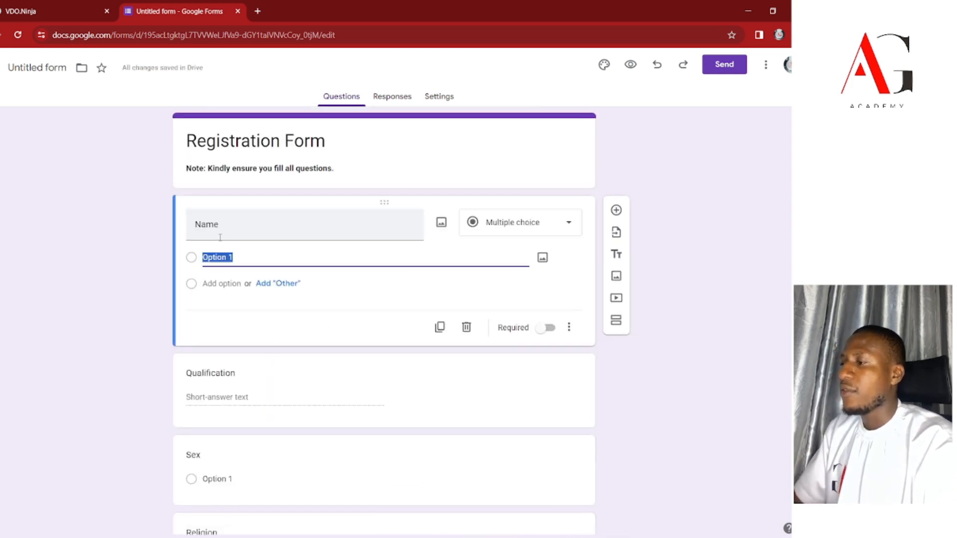
Open the Name question's answer-type list, leaving it as multiple choice.
{"action": "left_click", "coordinate": [537, 231]}
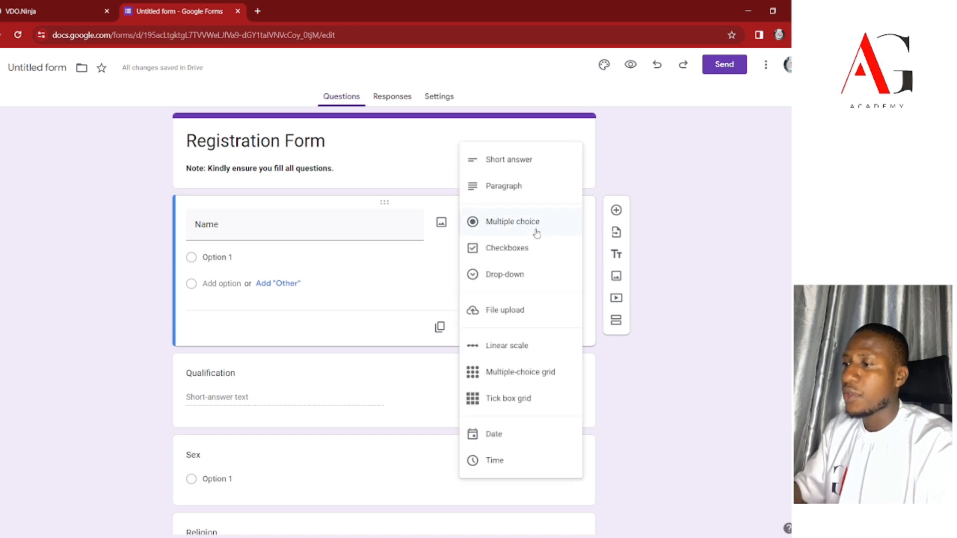
{"action": "left_click", "coordinate": [598, 233]}
{"action": "left_click", "coordinate": [566, 231]}
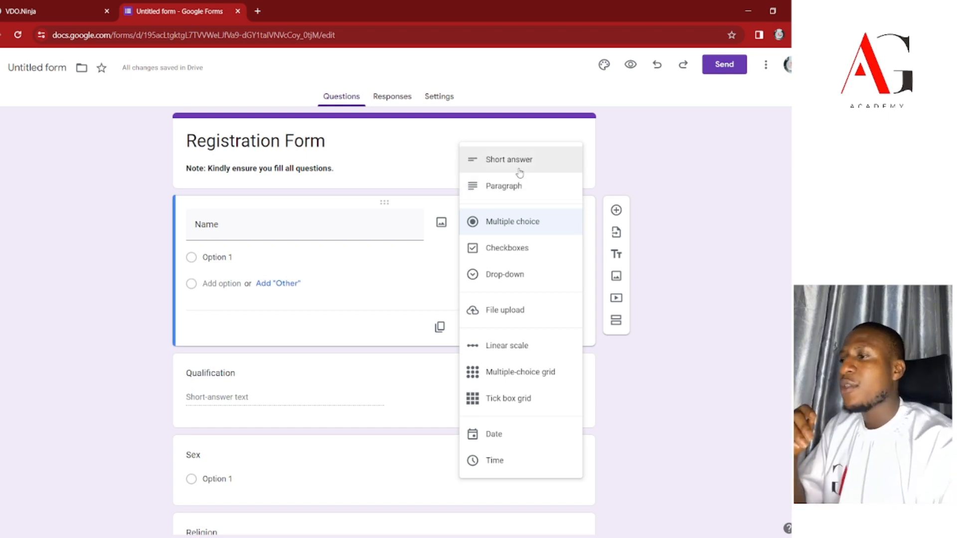
{"action": "left_click", "coordinate": [684, 148]}
Close the Name question's answer-type list, then reopen it.
{"action": "left_click", "coordinate": [555, 221]}
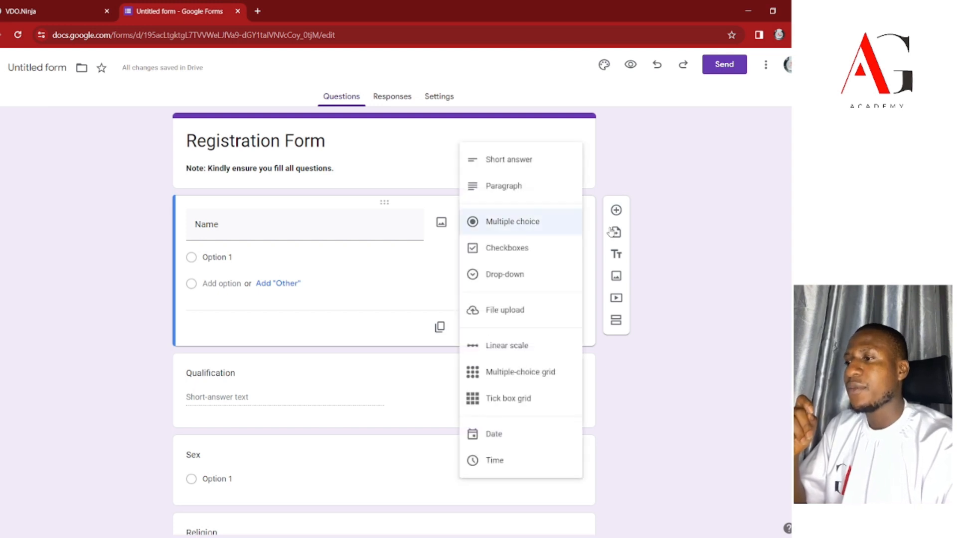
{"action": "left_click", "coordinate": [597, 116]}
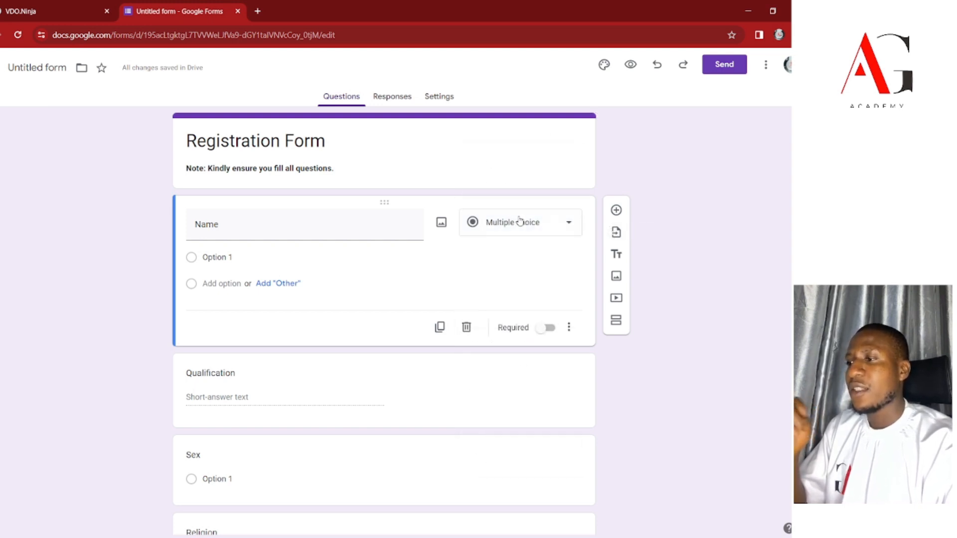
{"action": "left_click", "coordinate": [521, 221]}
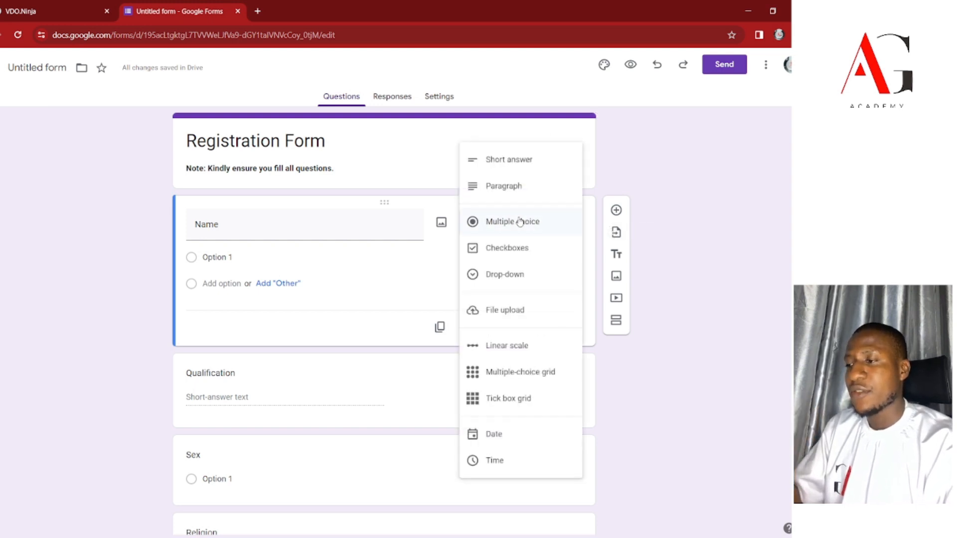
{"action": "left_click", "coordinate": [596, 136]}
{"action": "left_click", "coordinate": [549, 224]}
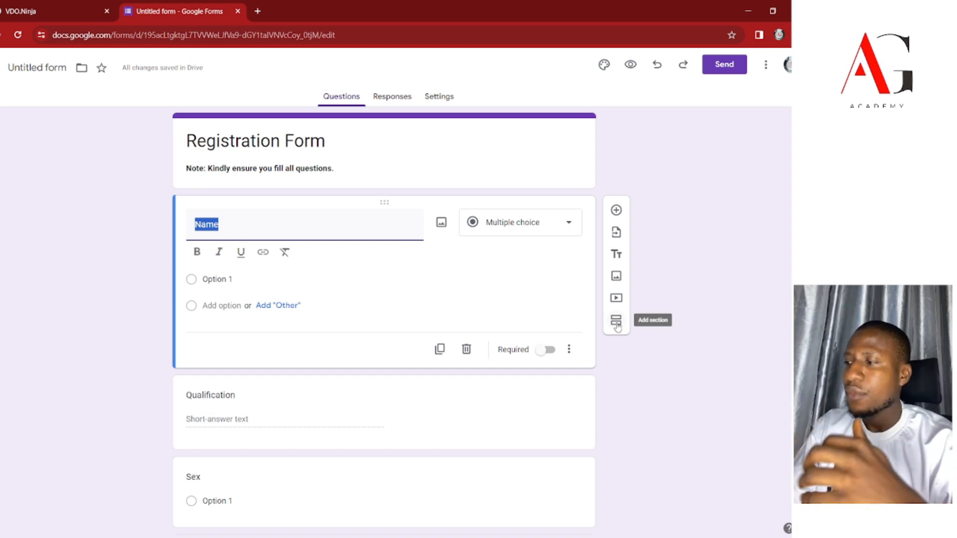
{"action": "left_click", "coordinate": [505, 222]}
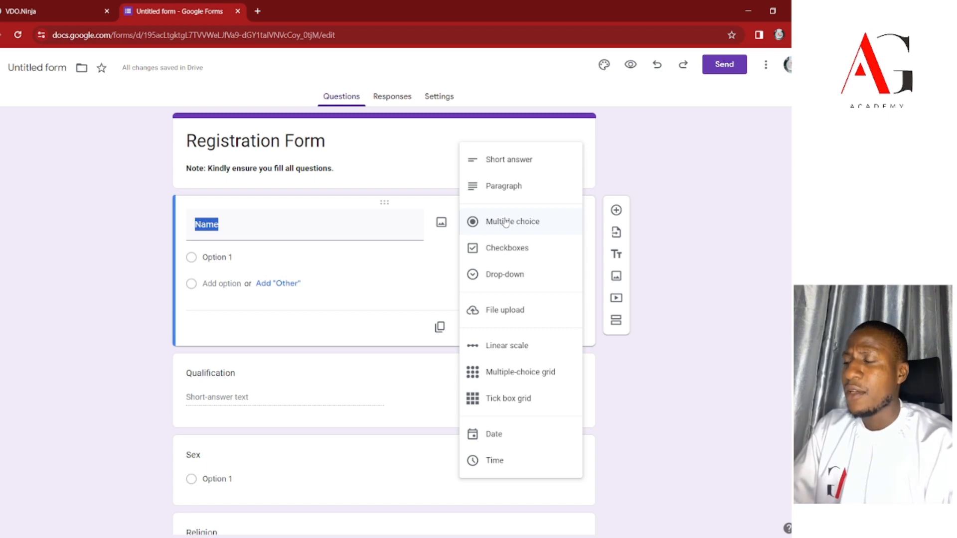
Switch Name to Short answer and make Qualification multiple choice.
{"action": "left_click", "coordinate": [527, 165]}
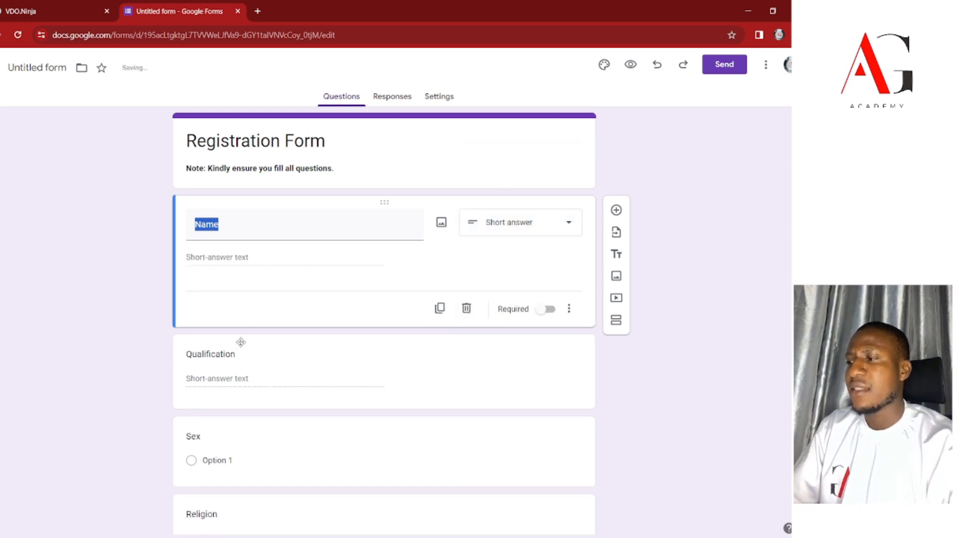
{"action": "left_click", "coordinate": [229, 373]}
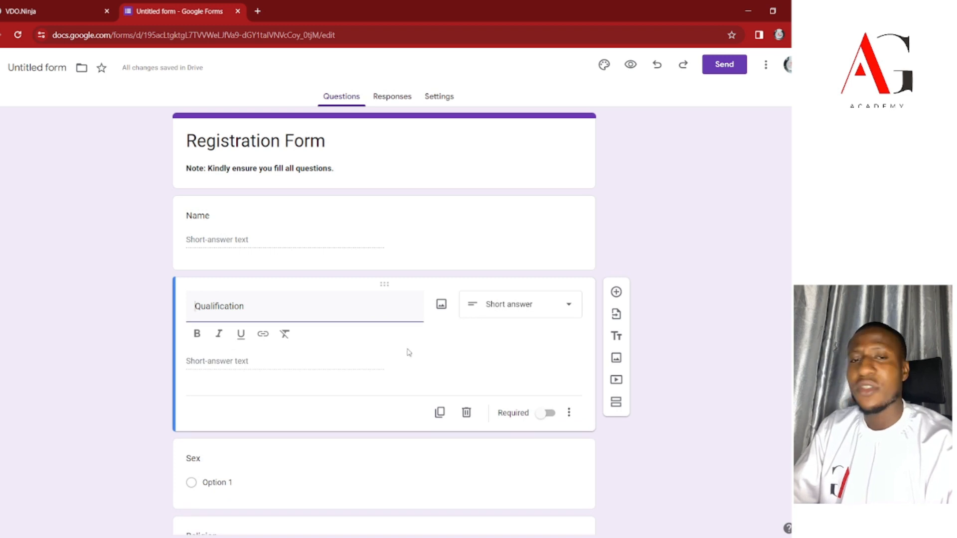
{"action": "left_click", "coordinate": [497, 305]}
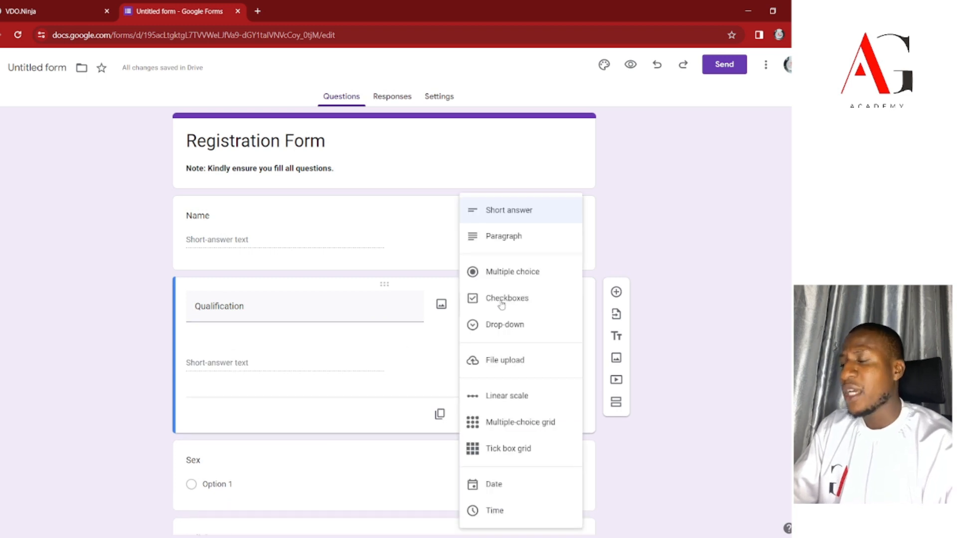
{"action": "left_click", "coordinate": [518, 278]}
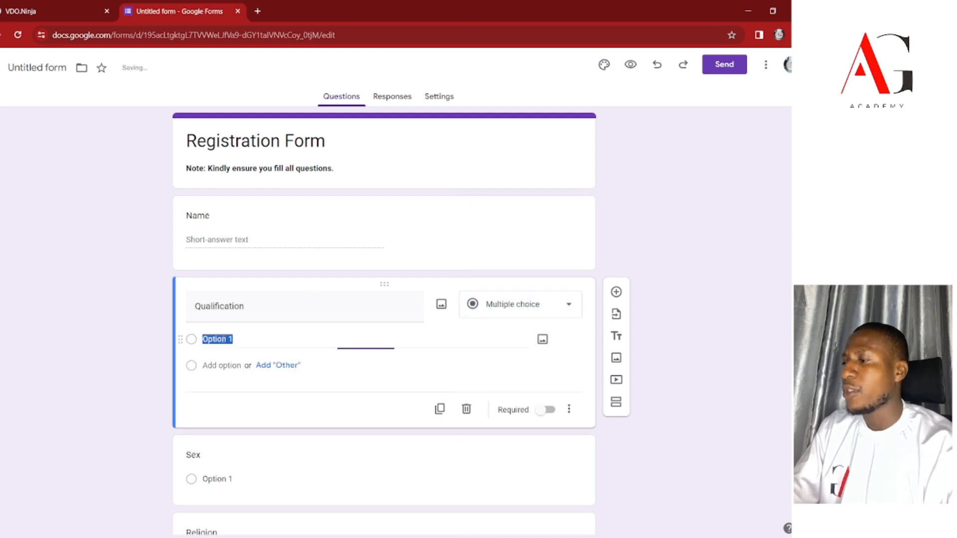
Give Qualification the options BS.c, HND, WAEC and First Leaving School Certificate, in that order.
{"action": "type", "text": "B"}
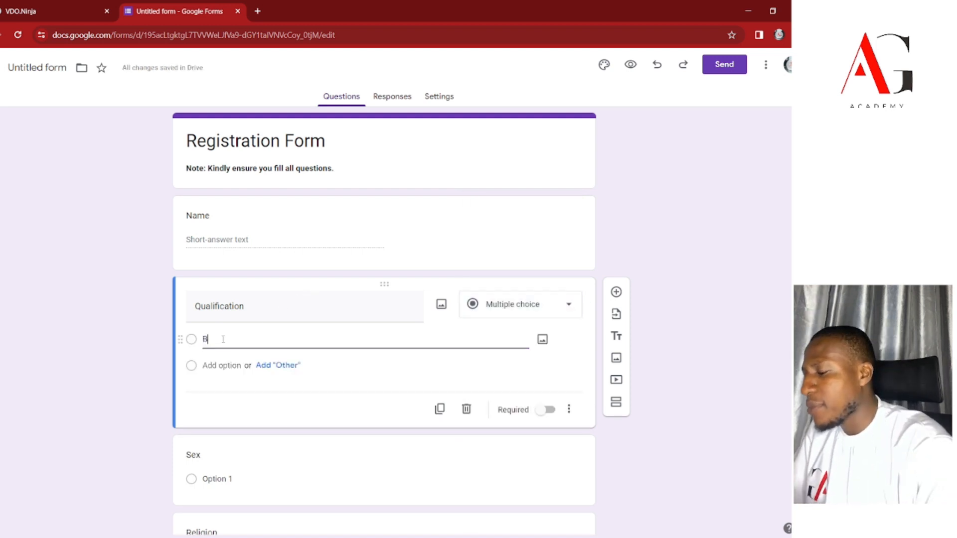
{"action": "type", "text": "S"}
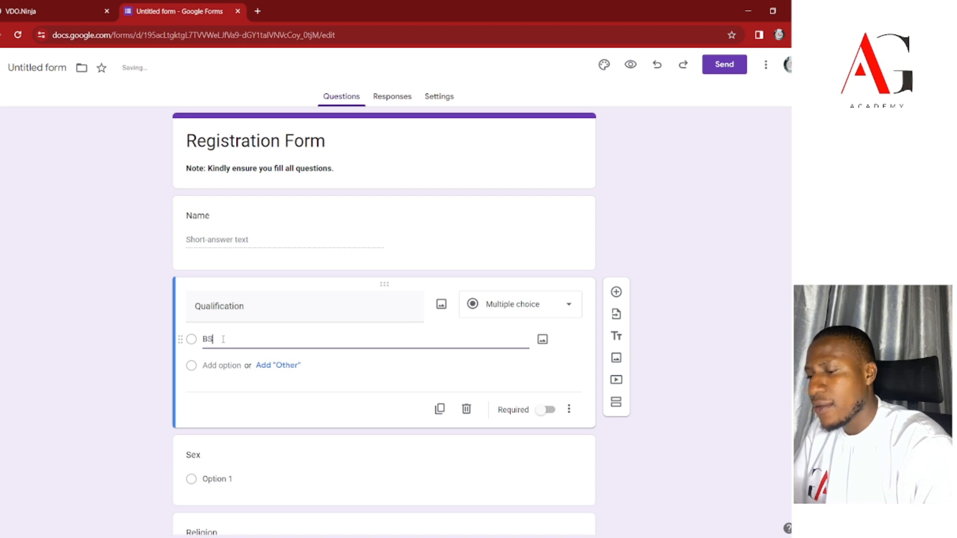
{"action": "type", "text": ".c"}
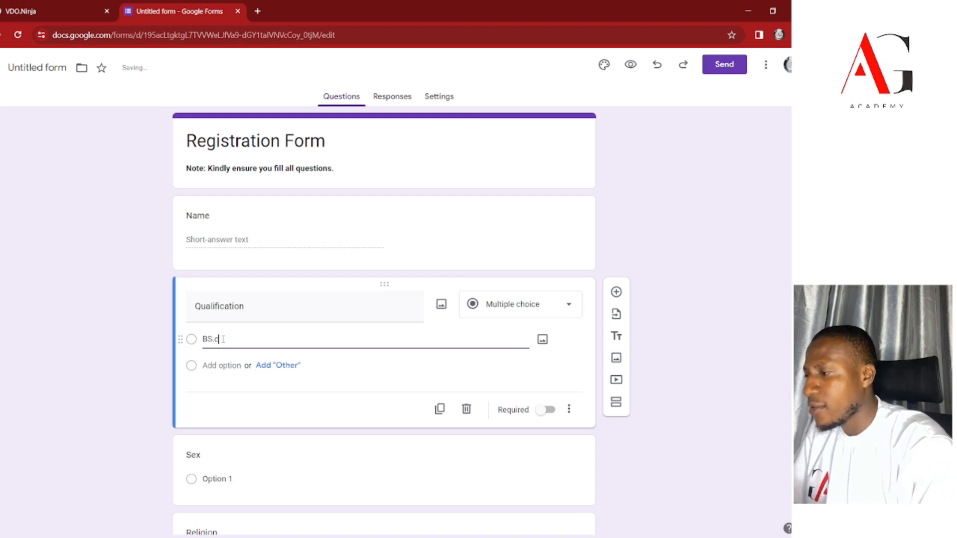
{"action": "left_click", "coordinate": [207, 365]}
{"action": "type", "text": "HND"}
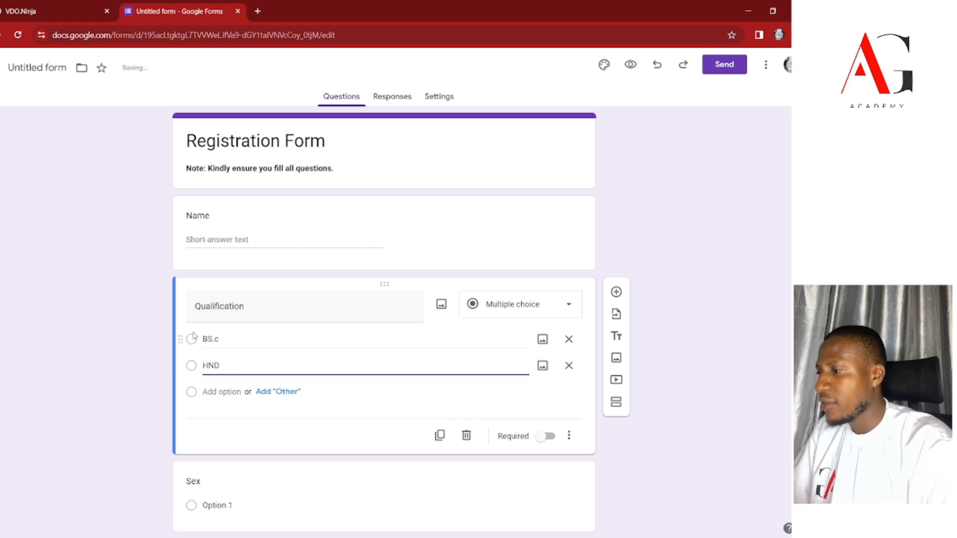
{"action": "left_click", "coordinate": [206, 340]}
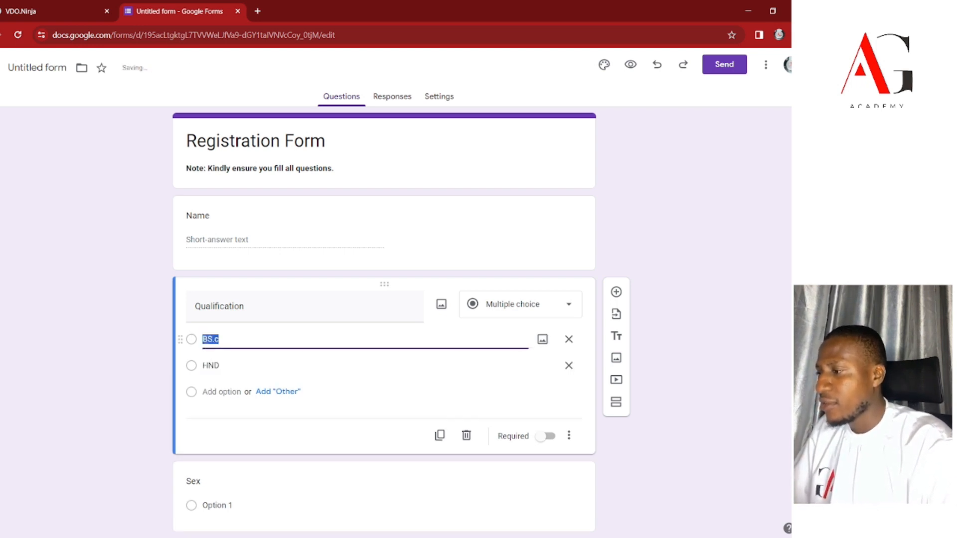
{"action": "left_click", "coordinate": [229, 392]}
{"action": "type", "text": "First Leaving School Cert"}
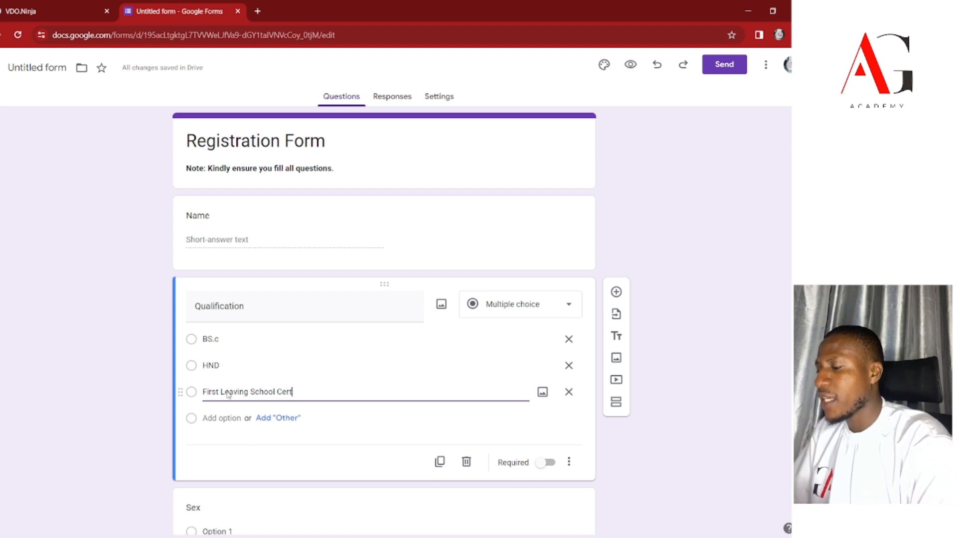
{"action": "type", "text": "ificate"}
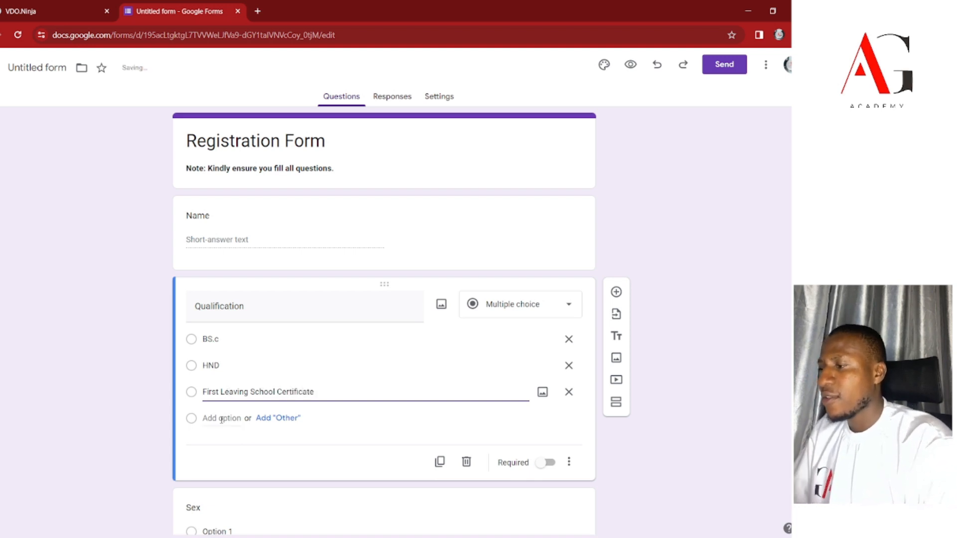
{"action": "left_click", "coordinate": [221, 419]}
{"action": "type", "text": "WAEC"}
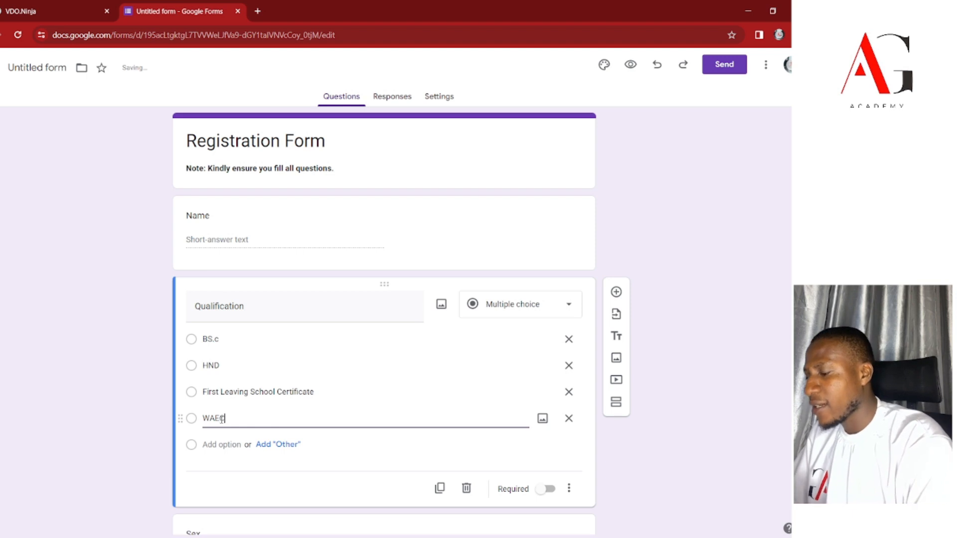
{"action": "left_click", "coordinate": [133, 424]}
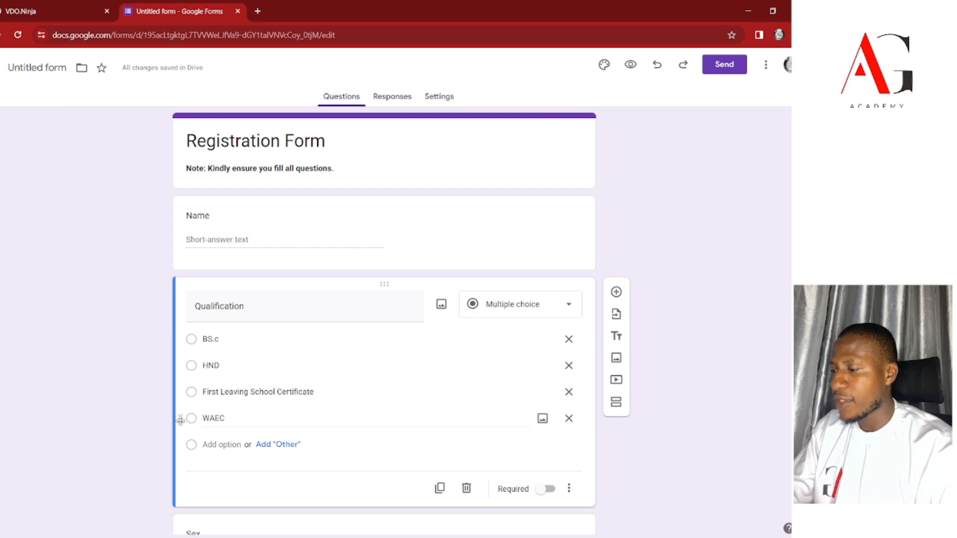
{"action": "left_click_drag", "start_coordinate": [180, 417], "coordinate": [183, 393]}
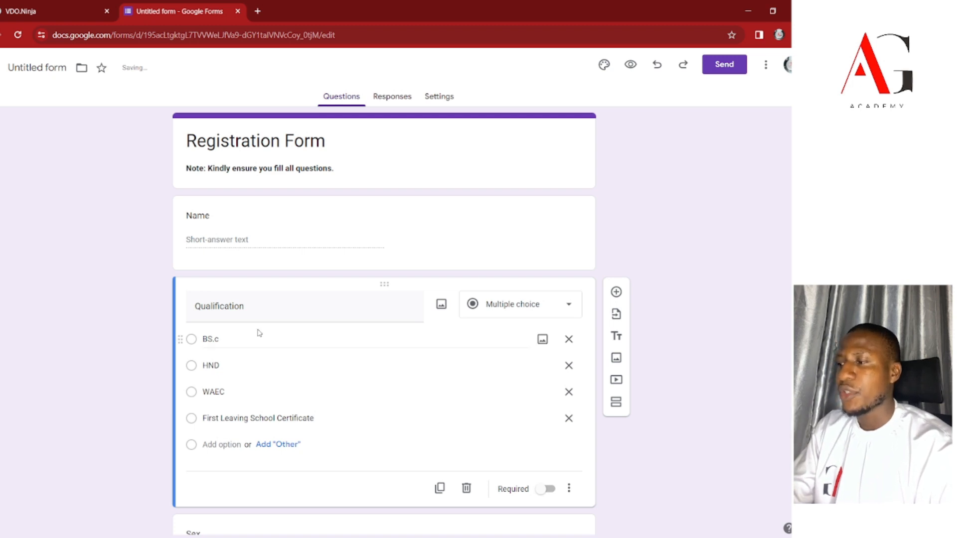
Set the Sex question's choices to Male, Female and Prefer not to say.
{"action": "scroll", "coordinate": [235, 414], "scroll_direction": "down", "scroll_amount": 3}
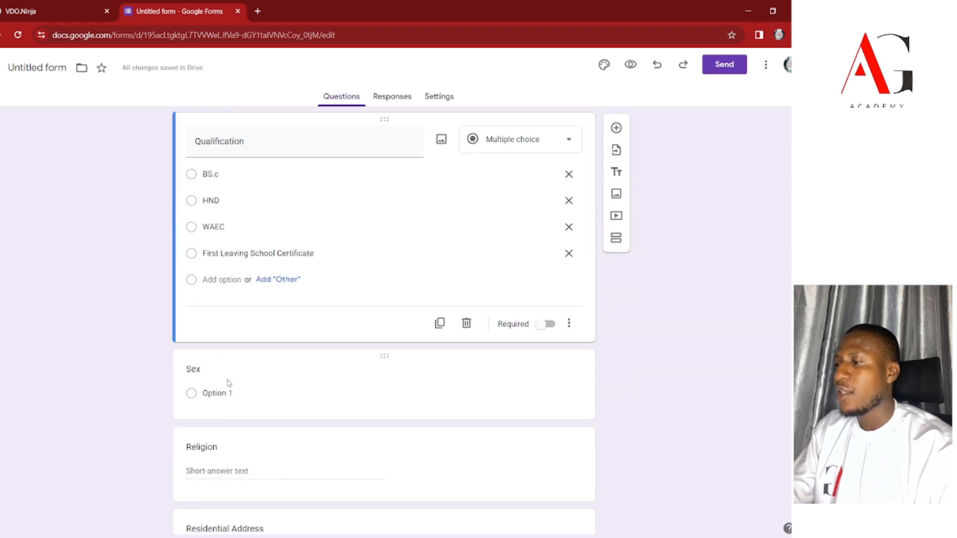
{"action": "scroll", "coordinate": [237, 314], "scroll_direction": "up", "scroll_amount": 3}
{"action": "scroll", "coordinate": [234, 349], "scroll_direction": "down", "scroll_amount": 2}
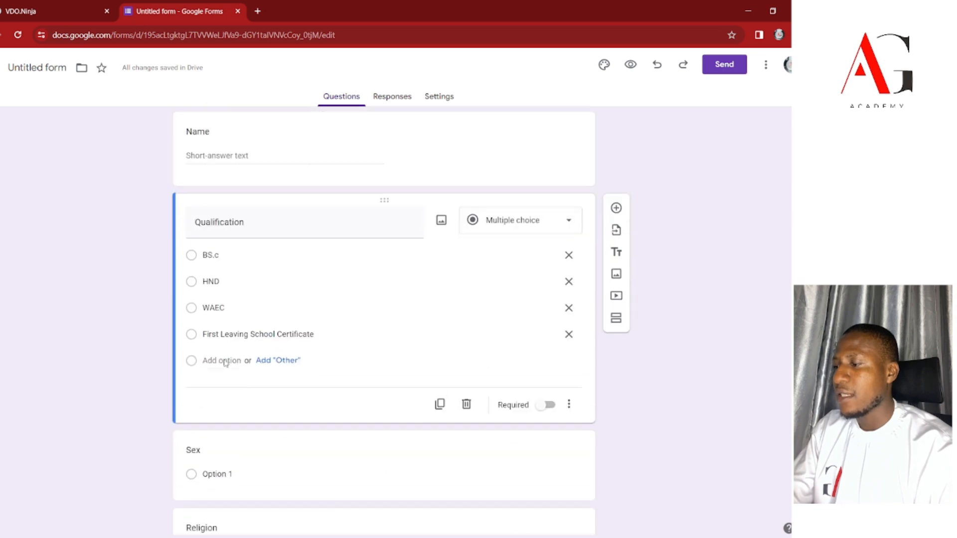
{"action": "left_click", "coordinate": [210, 476]}
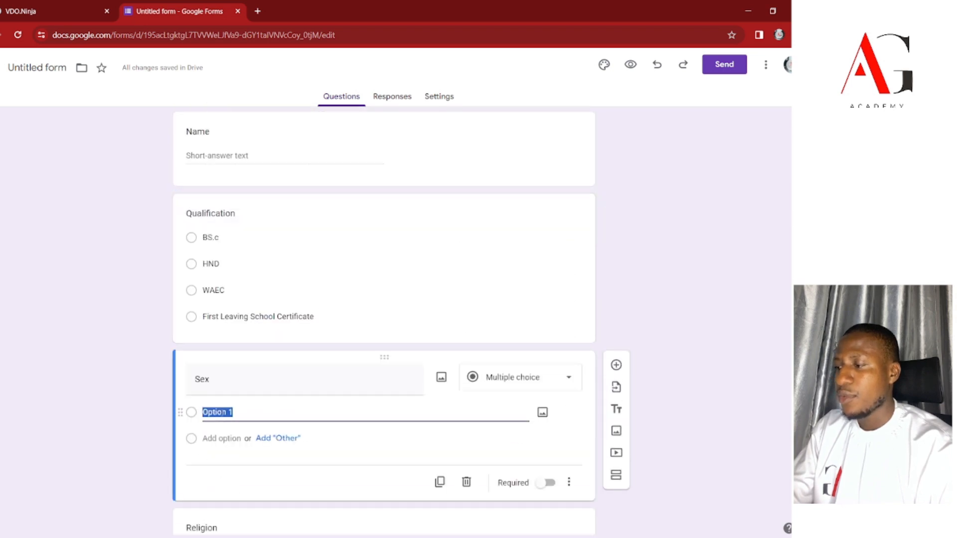
{"action": "left_click", "coordinate": [566, 384]}
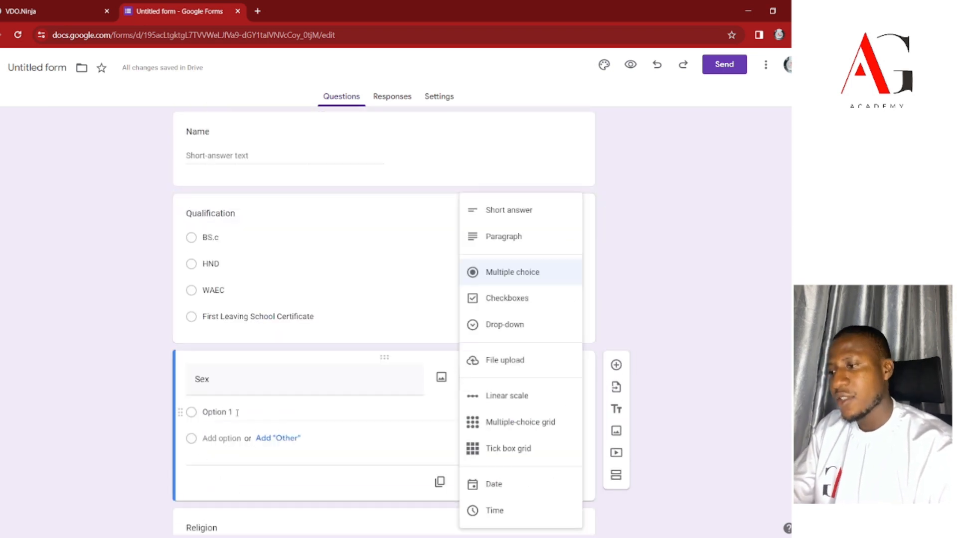
{"action": "left_click", "coordinate": [237, 412]}
{"action": "type", "text": "Male"}
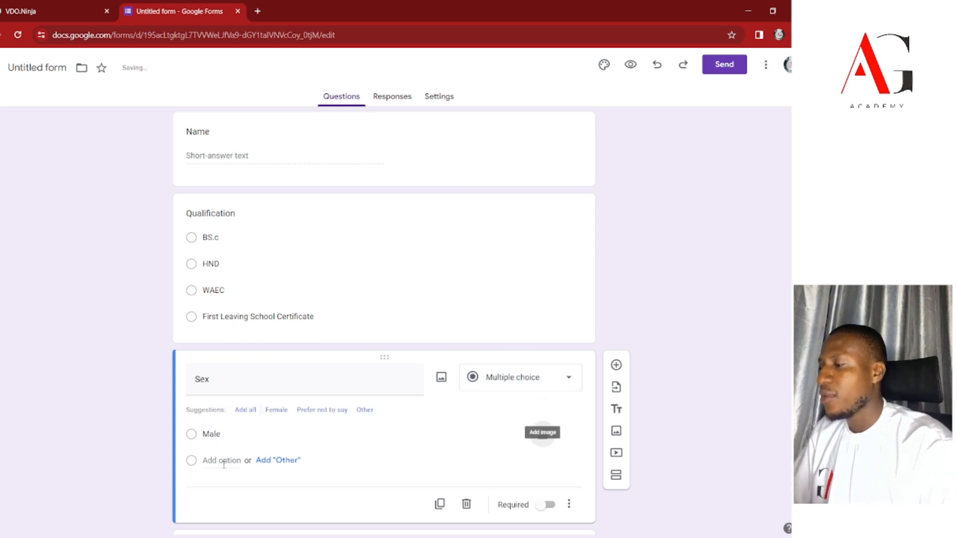
{"action": "left_click", "coordinate": [276, 412]}
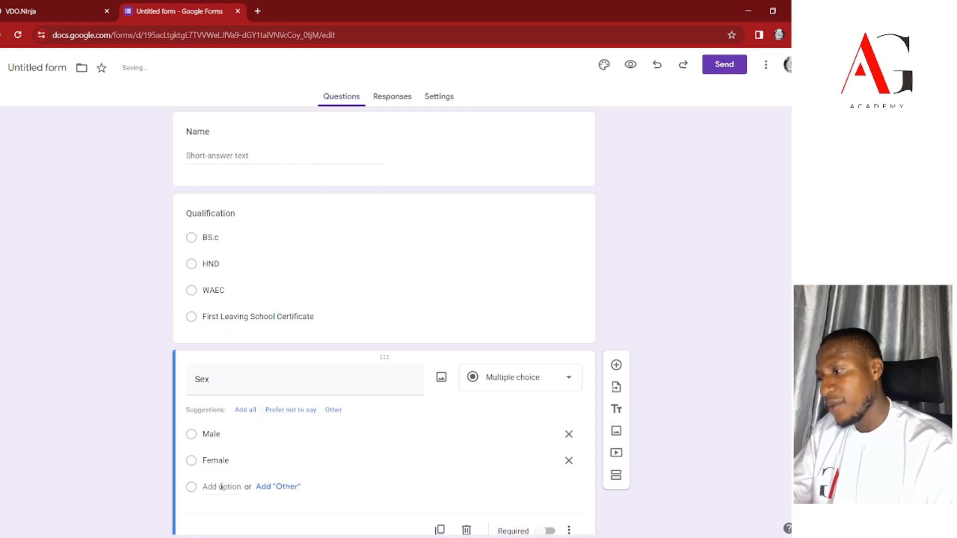
{"action": "left_click", "coordinate": [291, 410]}
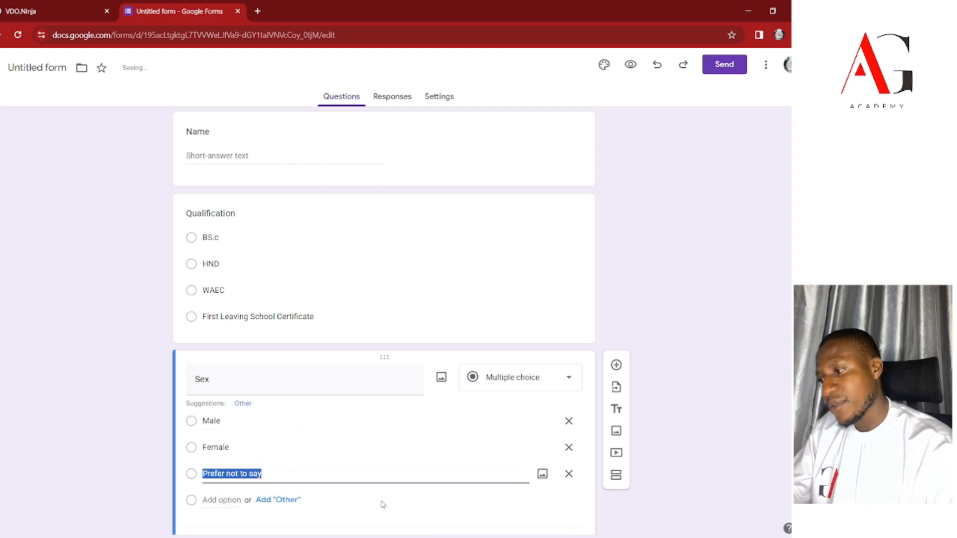
{"action": "left_click", "coordinate": [717, 491]}
{"action": "scroll", "coordinate": [294, 348], "scroll_direction": "down", "scroll_amount": 3}
{"action": "scroll", "coordinate": [293, 347], "scroll_direction": "up", "scroll_amount": 5}
{"action": "scroll", "coordinate": [293, 344], "scroll_direction": "down", "scroll_amount": 6}
{"action": "scroll", "coordinate": [264, 259], "scroll_direction": "up", "scroll_amount": 6}
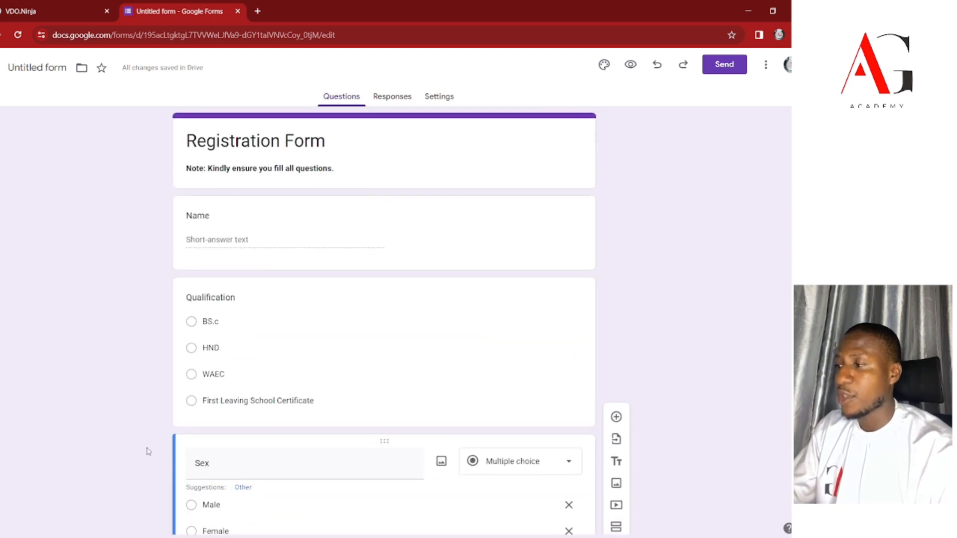
{"action": "double_click", "coordinate": [222, 466]}
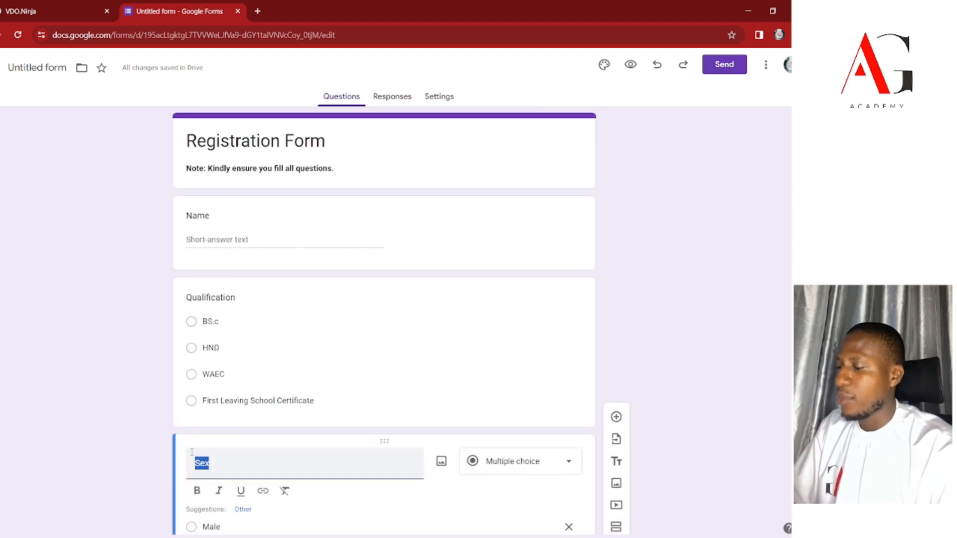
Make the Religion question multiple choice.
{"action": "double_click", "coordinate": [254, 297]}
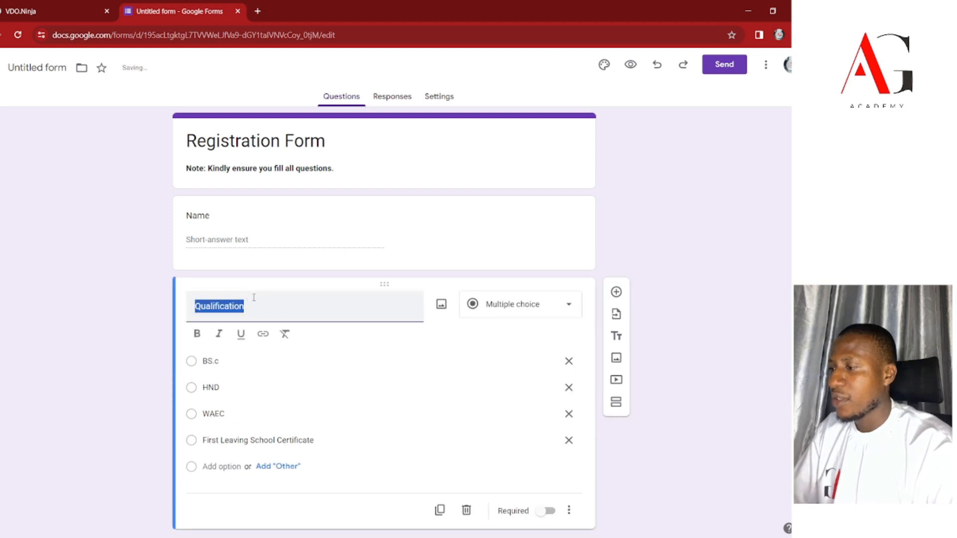
{"action": "double_click", "coordinate": [223, 218]}
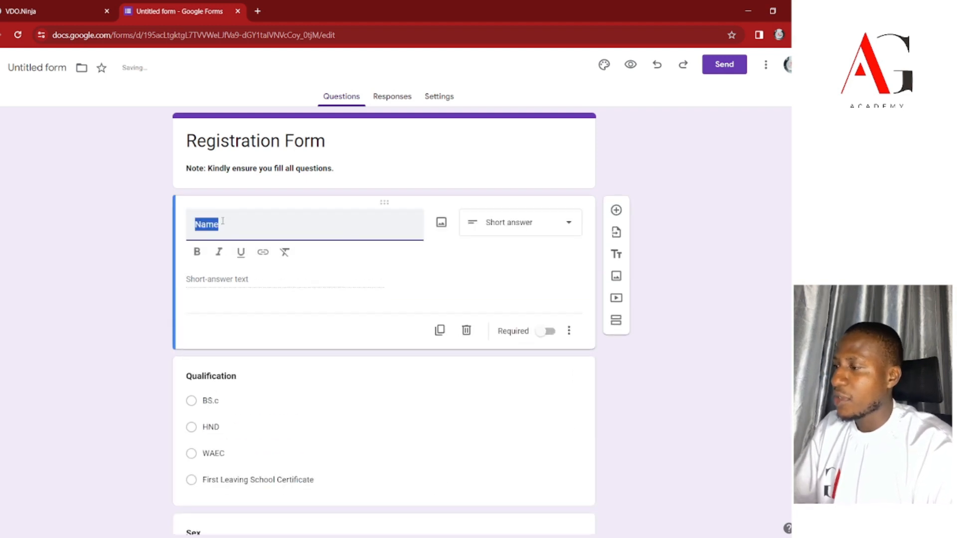
{"action": "scroll", "coordinate": [284, 338], "scroll_direction": "down", "scroll_amount": 5}
{"action": "double_click", "coordinate": [227, 364]}
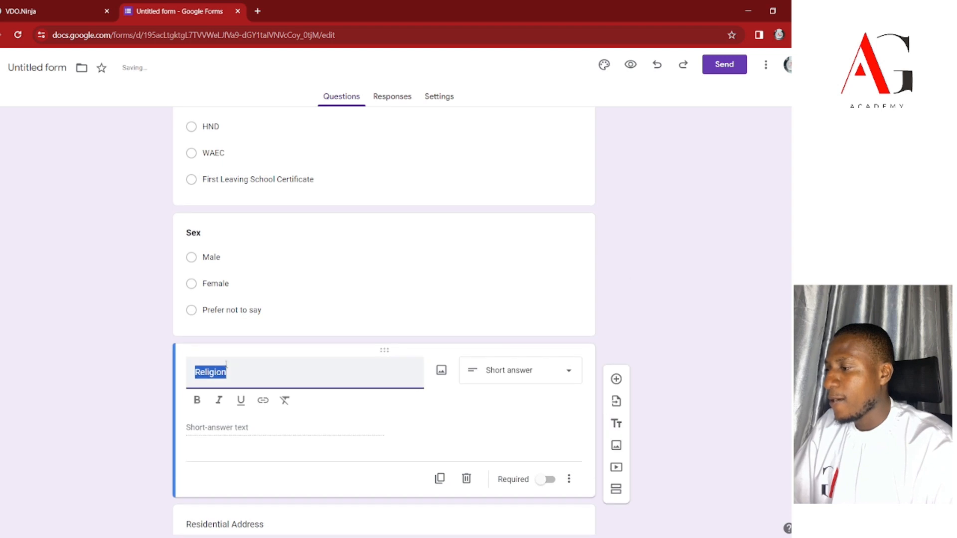
{"action": "left_click", "coordinate": [571, 369]}
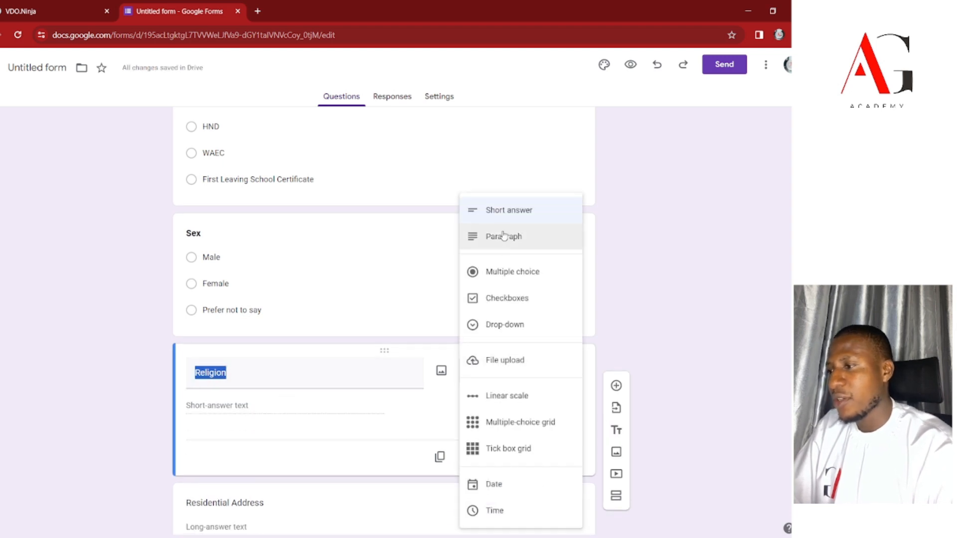
{"action": "left_click", "coordinate": [502, 271]}
Give Religion the options Christian, Muslim and Other, removing the empty third option.
{"action": "left_click", "coordinate": [221, 406]}
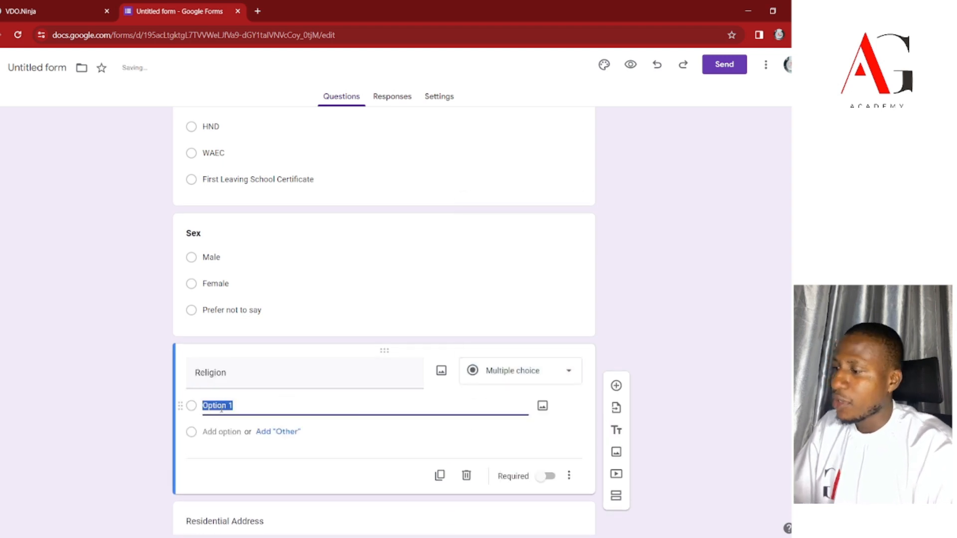
{"action": "type", "text": "Christianity"}
{"action": "key", "text": "BackSpace"}
{"action": "key", "text": "BackSpace"}
{"action": "key", "text": "BackSpace"}
{"action": "key", "text": "BackSpace"}
{"action": "type", "text": "n"}
{"action": "key", "text": "Tab"}
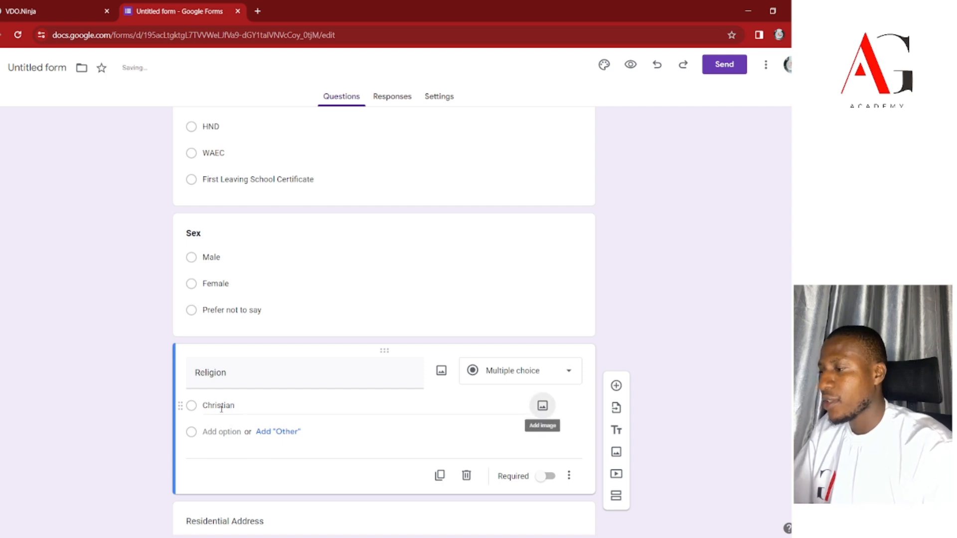
{"action": "left_click", "coordinate": [219, 432]}
{"action": "type", "text": "Mus"}
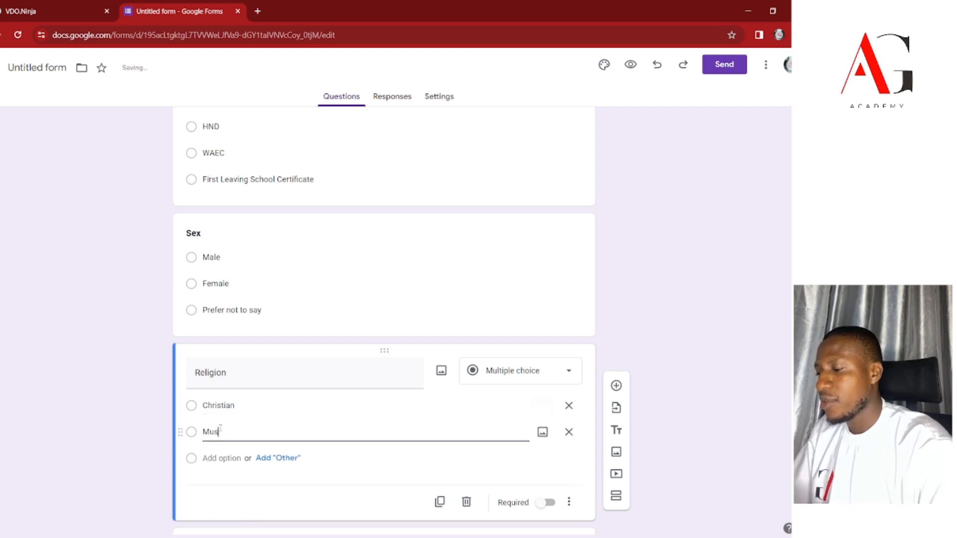
{"action": "type", "text": "lim"}
{"action": "left_click", "coordinate": [222, 459]}
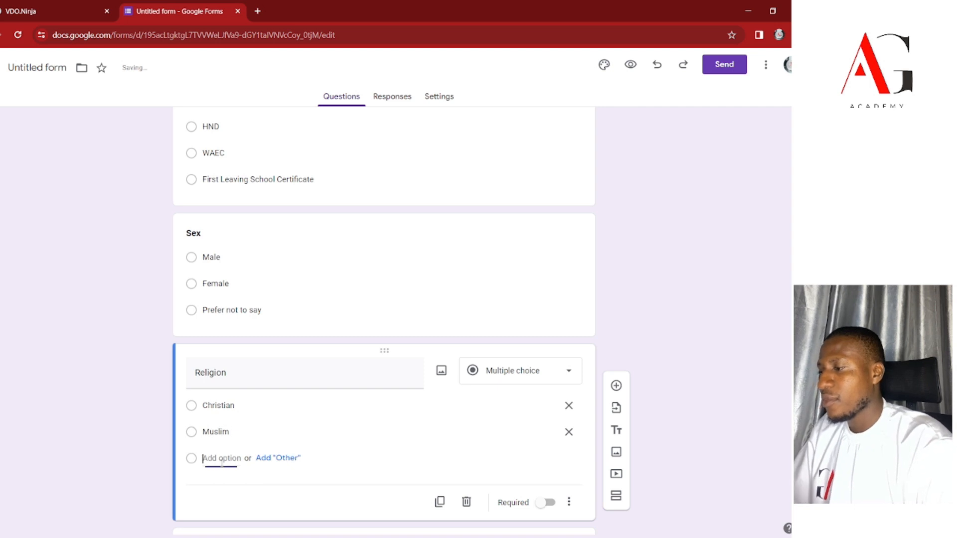
{"action": "left_click", "coordinate": [274, 482]}
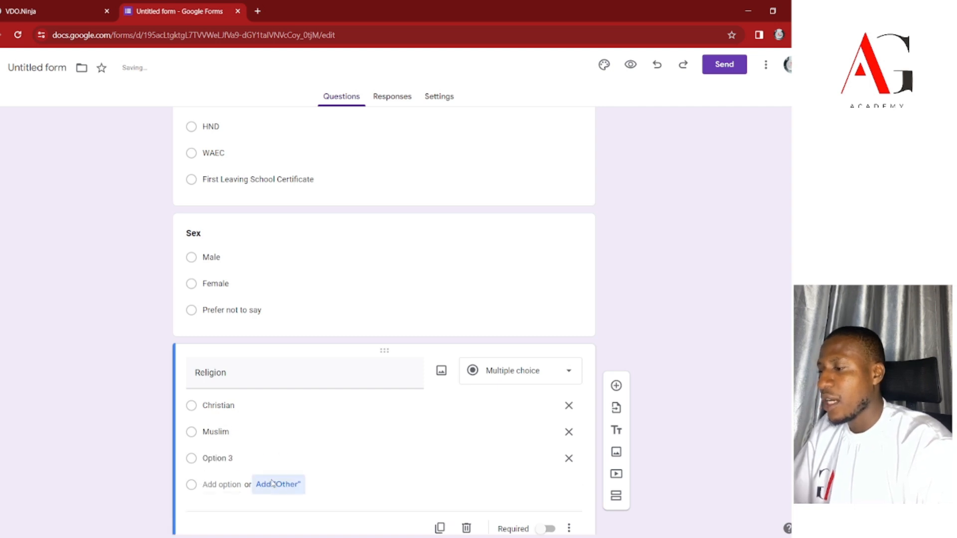
{"action": "left_click", "coordinate": [569, 458]}
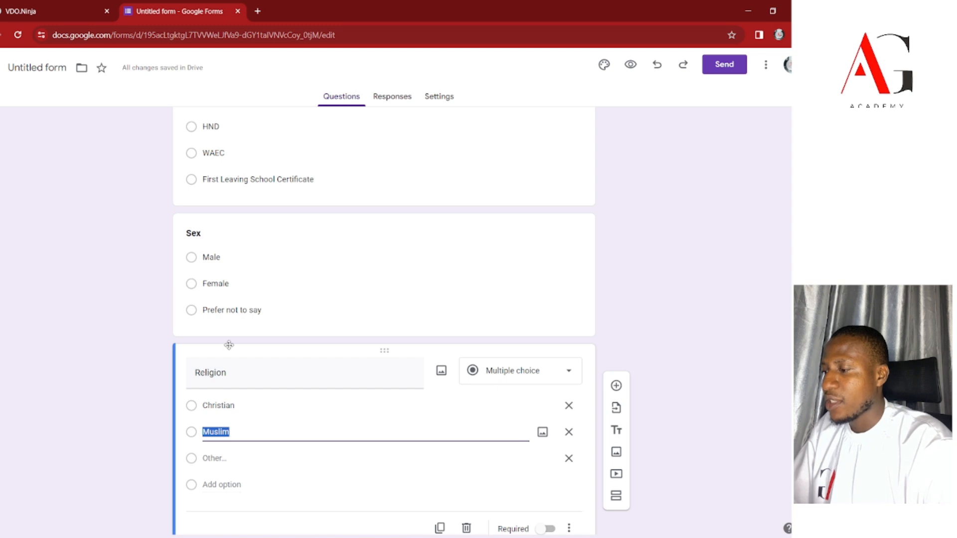
Make the Religion question title bold.
{"action": "left_click", "coordinate": [231, 383]}
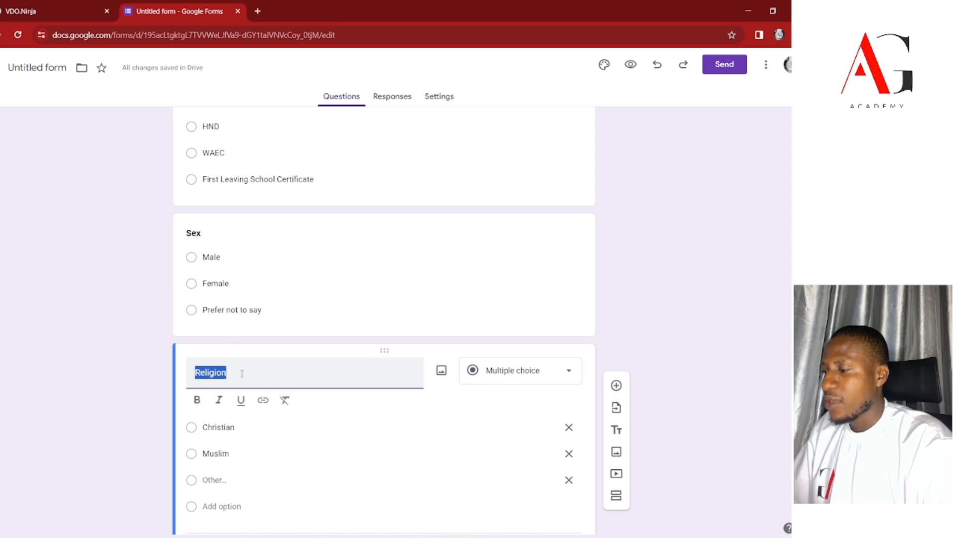
{"action": "key", "text": "ctrl+b"}
{"action": "scroll", "coordinate": [243, 377], "scroll_direction": "up", "scroll_amount": 1}
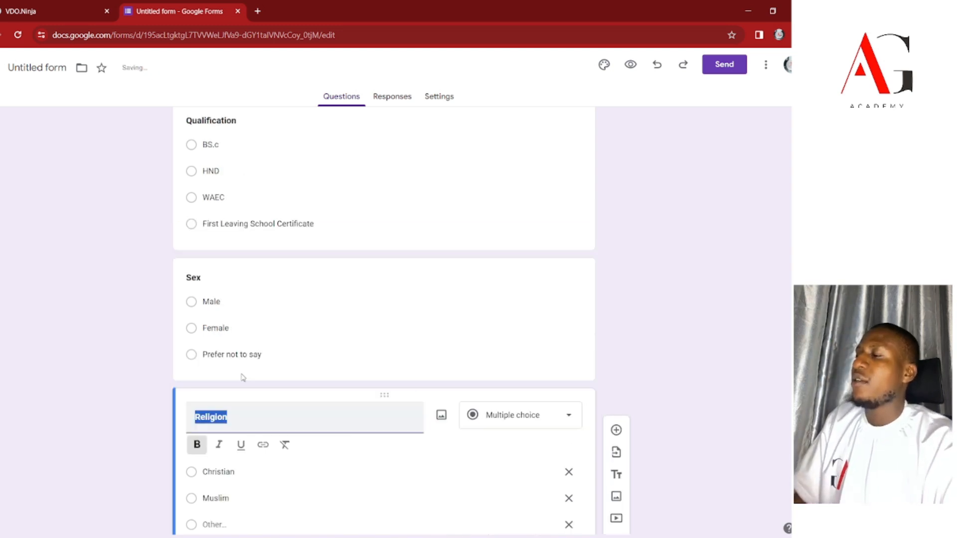
{"action": "scroll", "coordinate": [242, 378], "scroll_direction": "down", "scroll_amount": 4}
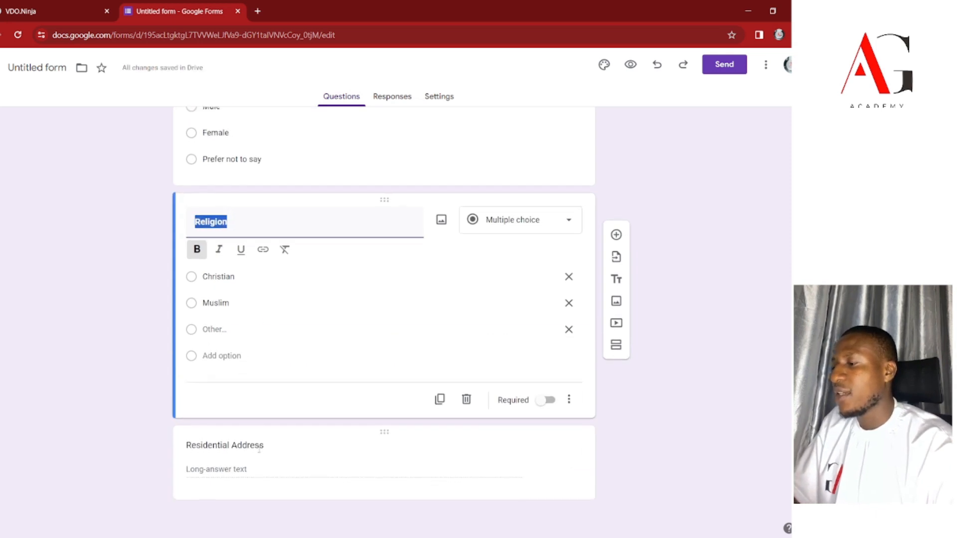
Change Residential Address into a short-answer question.
{"action": "left_click", "coordinate": [259, 445]}
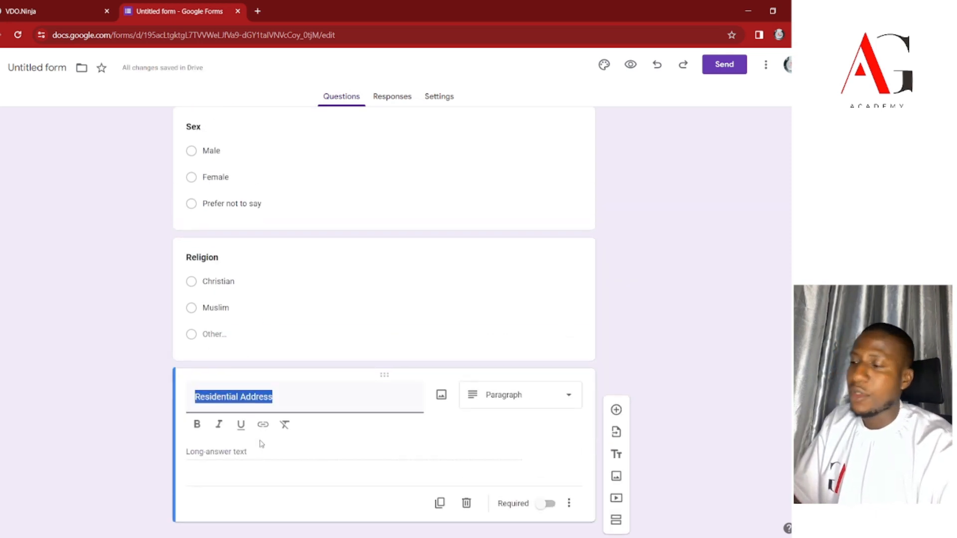
{"action": "left_click", "coordinate": [519, 398]}
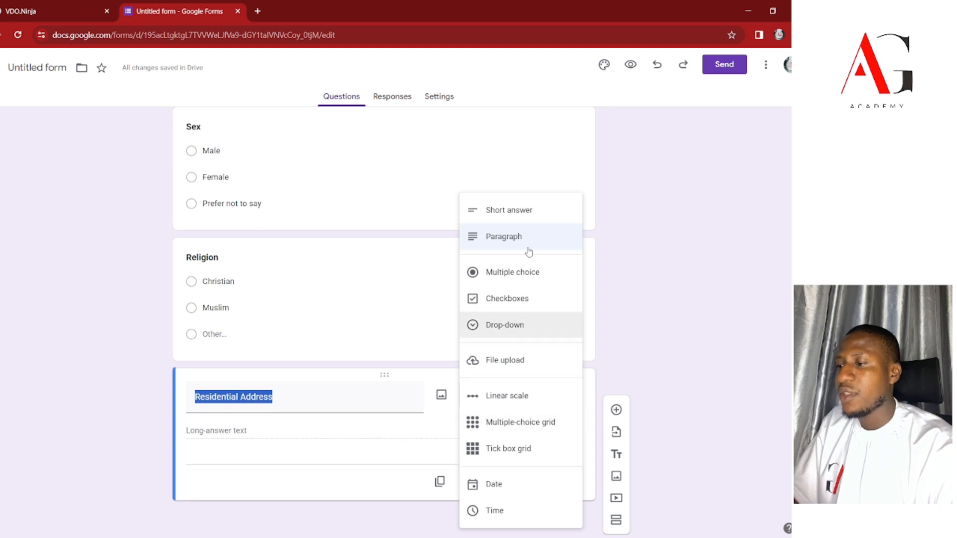
{"action": "left_click", "coordinate": [520, 212]}
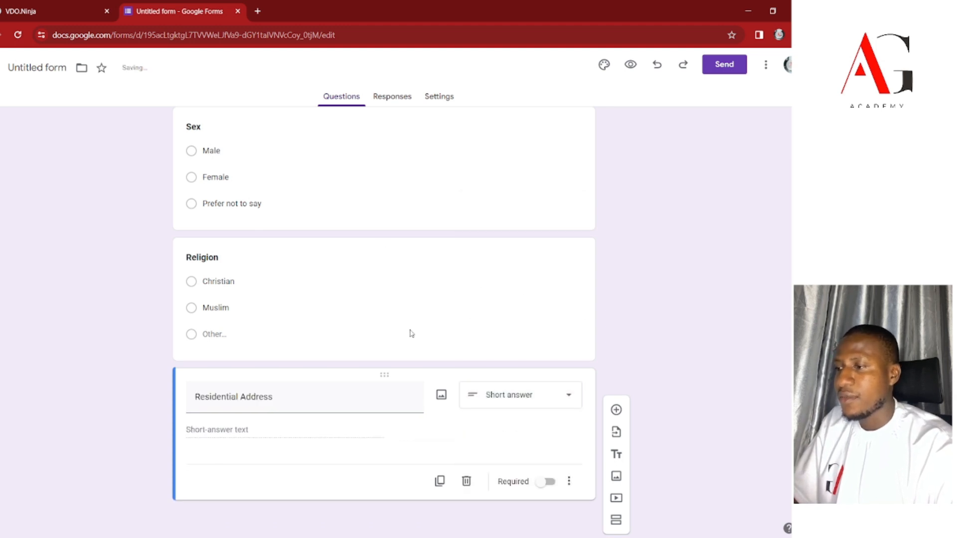
{"action": "scroll", "coordinate": [410, 333], "scroll_direction": "up", "scroll_amount": 6}
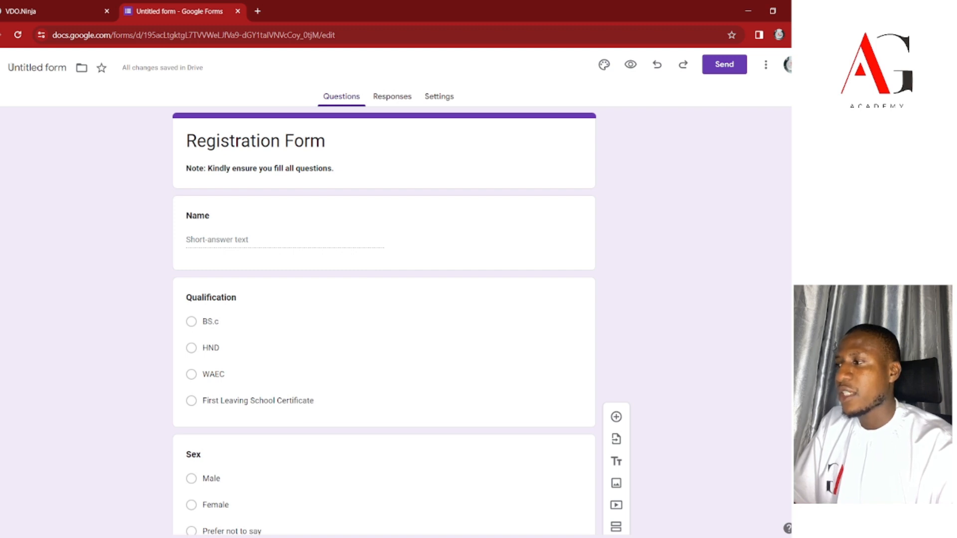
{"action": "left_click", "coordinate": [54, 68]}
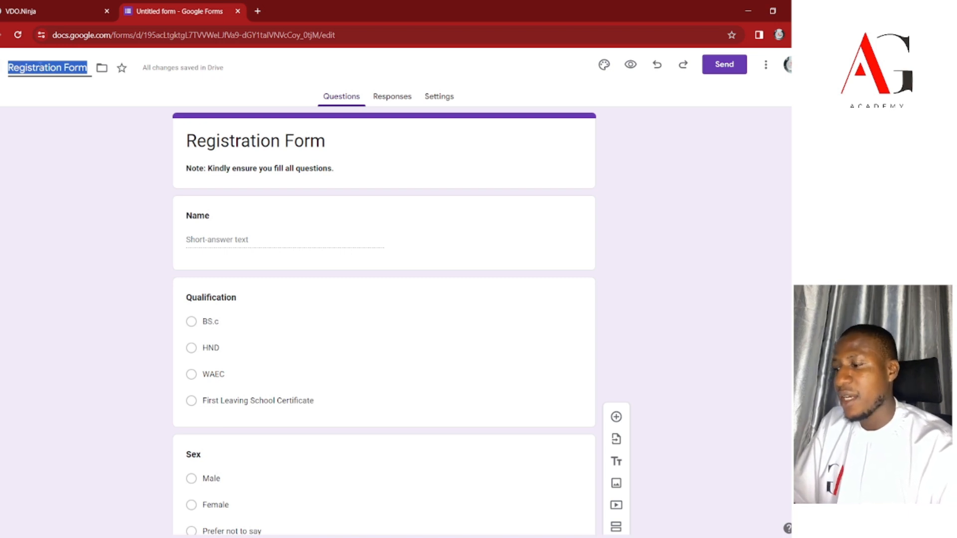
Rename the form document from 'ggdgdg' to 'Registration Form', using the heading text.
{"action": "type", "text": "ggdgdg"}
{"action": "left_click", "coordinate": [262, 147]}
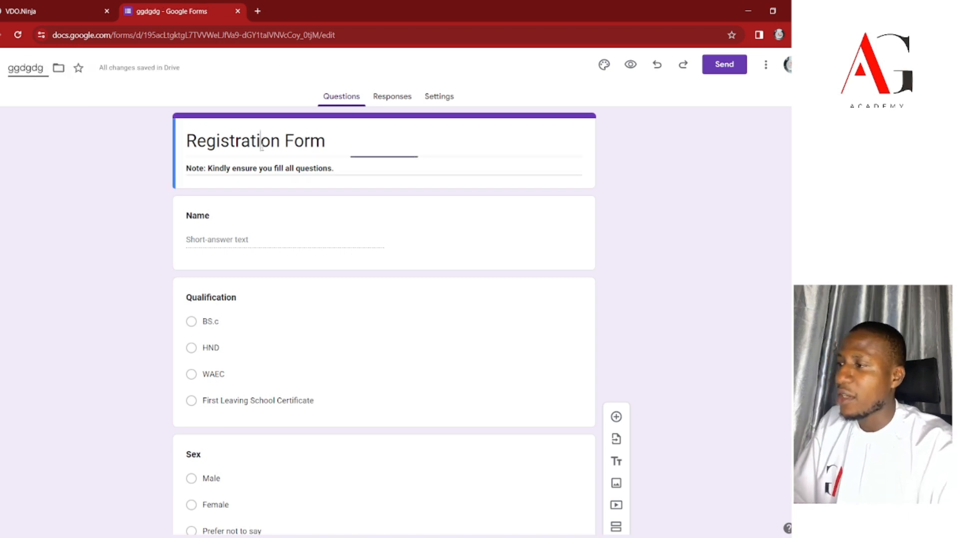
{"action": "left_click_drag", "start_coordinate": [327, 141], "coordinate": [172, 133]}
{"action": "key", "text": "ctrl+c"}
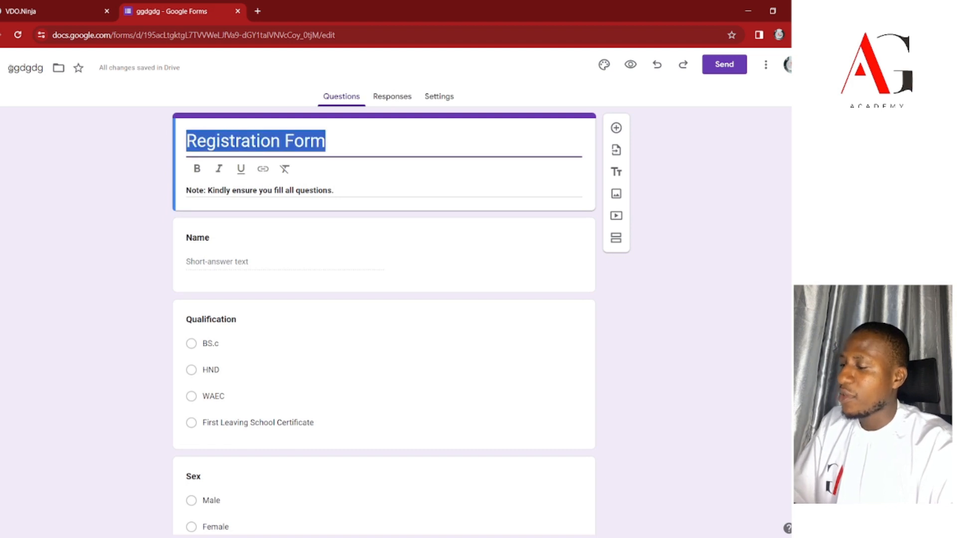
{"action": "left_click", "coordinate": [11, 67]}
{"action": "double_click", "coordinate": [12, 68]}
{"action": "key", "text": "ctrl+v"}
{"action": "left_click", "coordinate": [14, 213]}
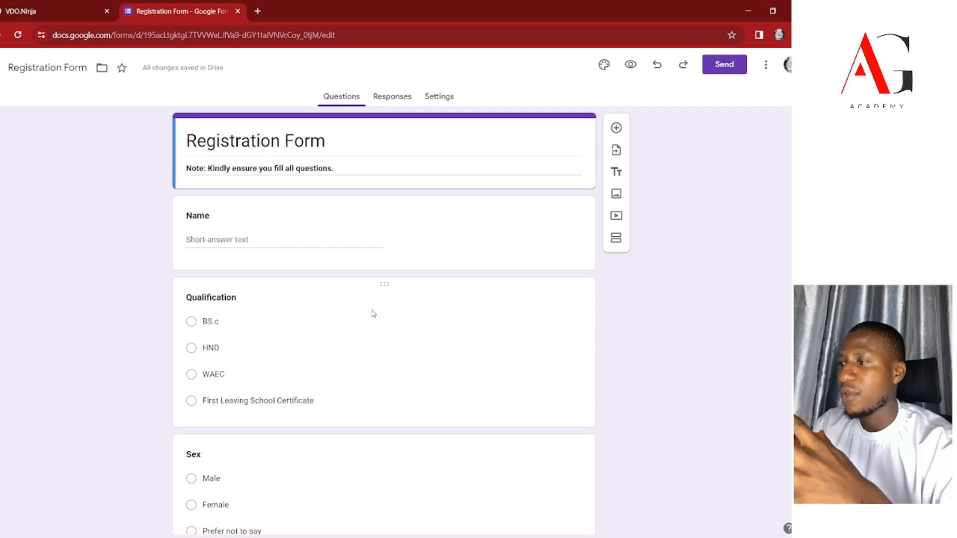
Copy the form's shortened share link to the clipboard.
{"action": "scroll", "coordinate": [724, 415], "scroll_direction": "down", "scroll_amount": 2}
{"action": "scroll", "coordinate": [724, 415], "scroll_direction": "up", "scroll_amount": 2}
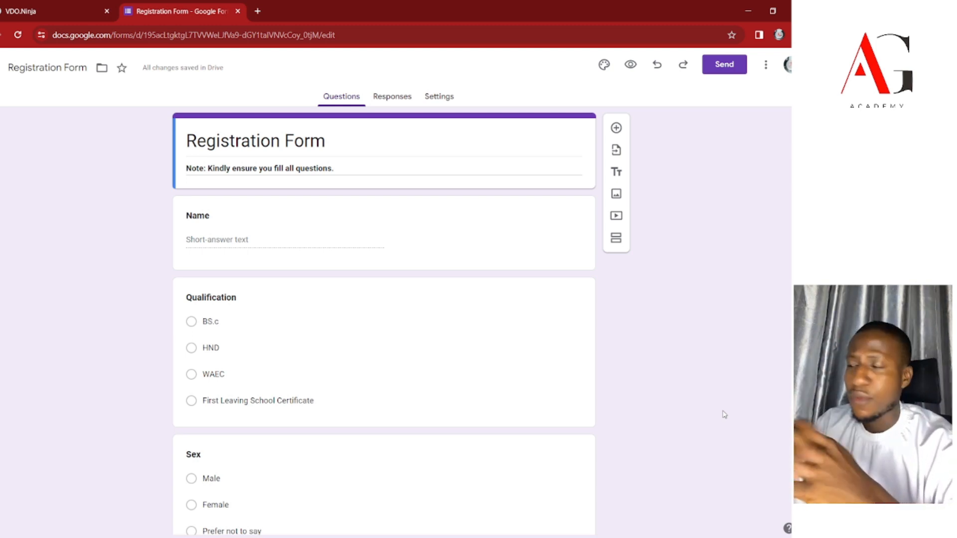
{"action": "left_click", "coordinate": [726, 68]}
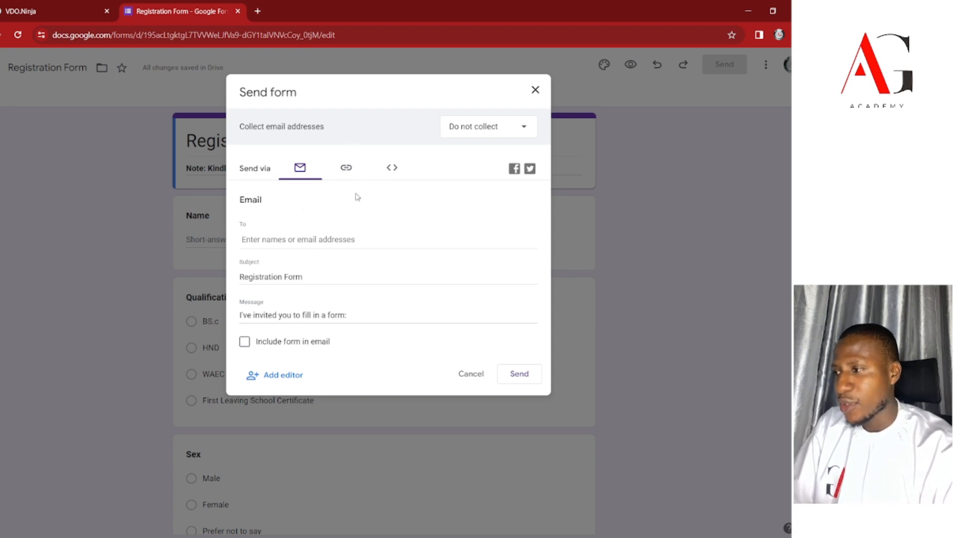
{"action": "left_click", "coordinate": [345, 171]}
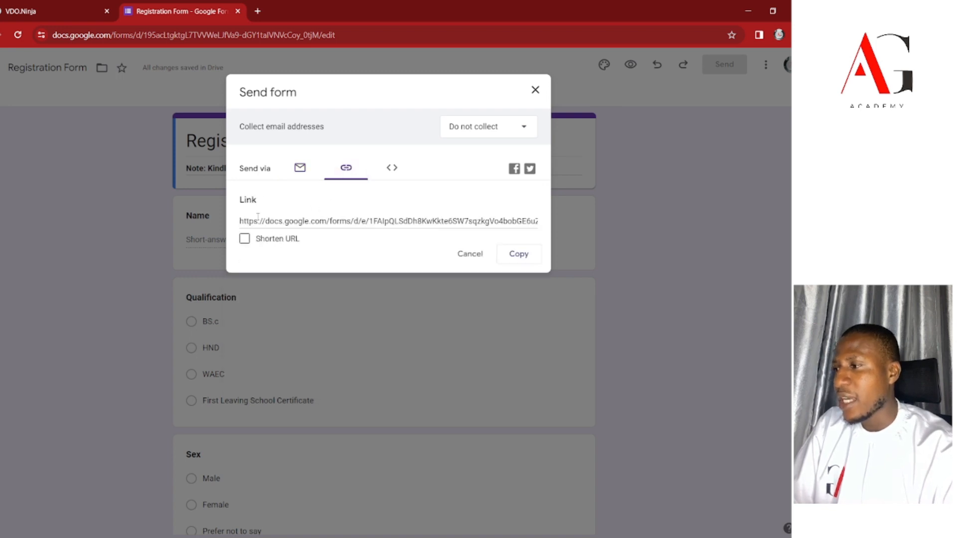
{"action": "left_click", "coordinate": [243, 248]}
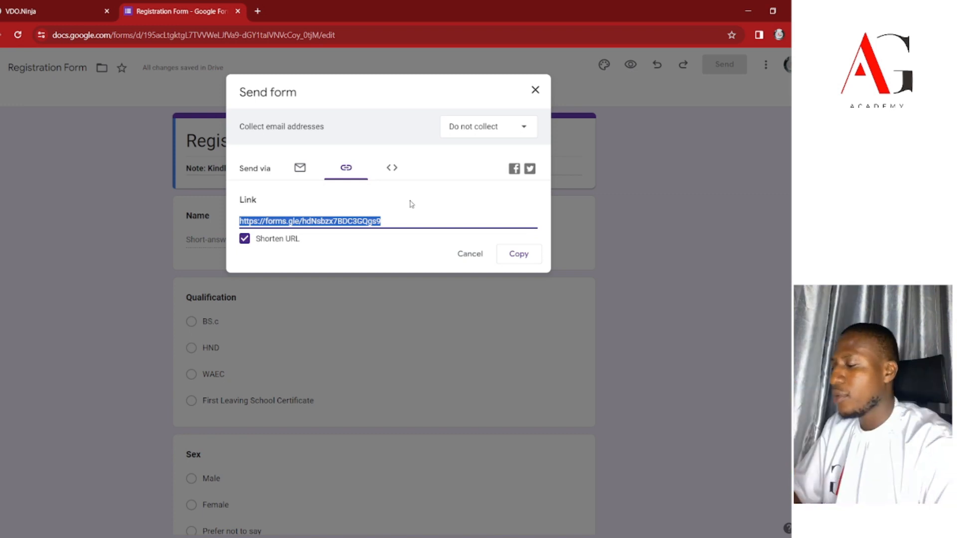
{"action": "left_click", "coordinate": [527, 261]}
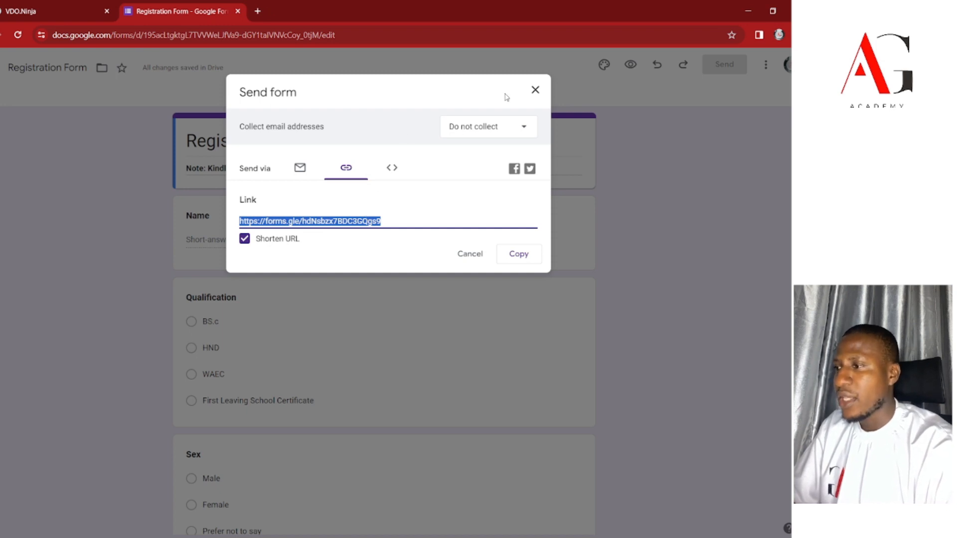
Show the email sending options with an empty recipient field, then close the dialog.
{"action": "left_click", "coordinate": [305, 171]}
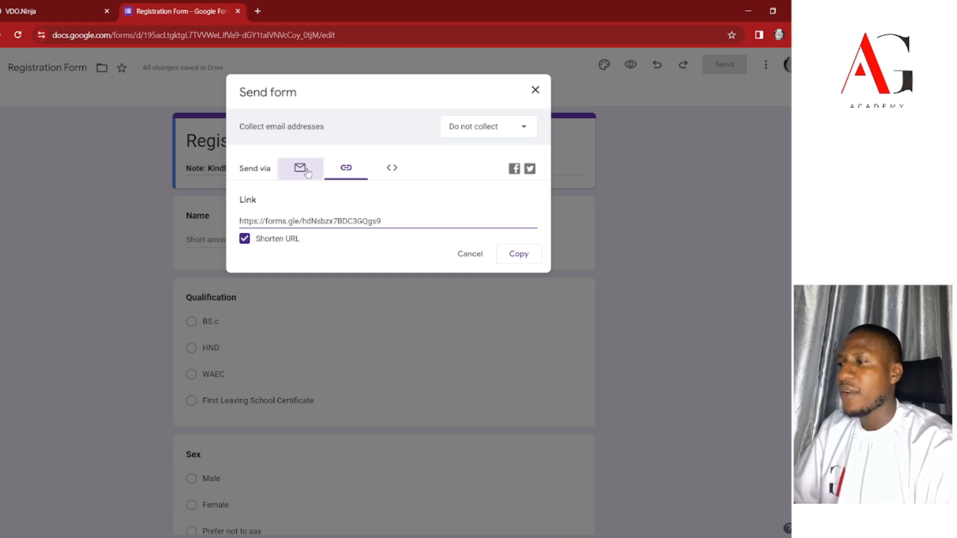
{"action": "left_click", "coordinate": [290, 238]}
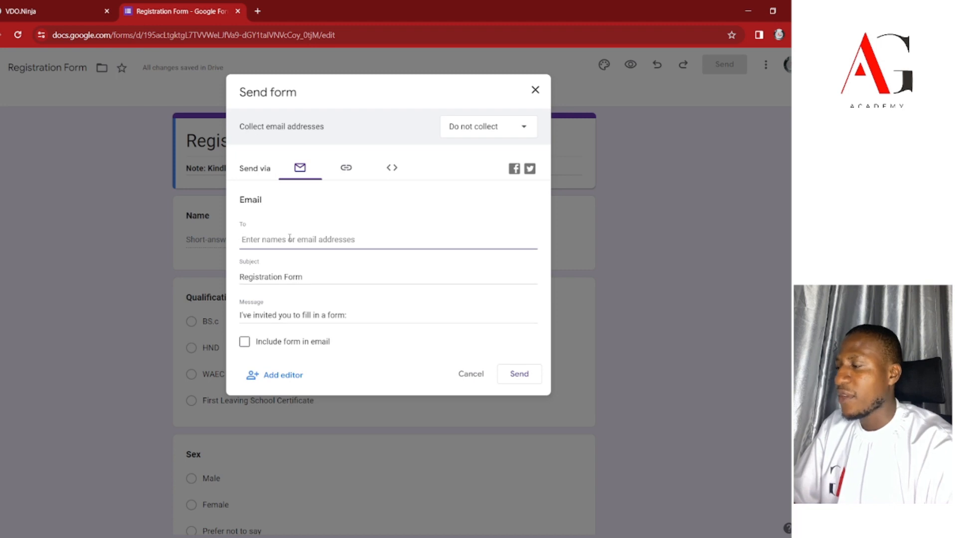
{"action": "type", "text": "a"}
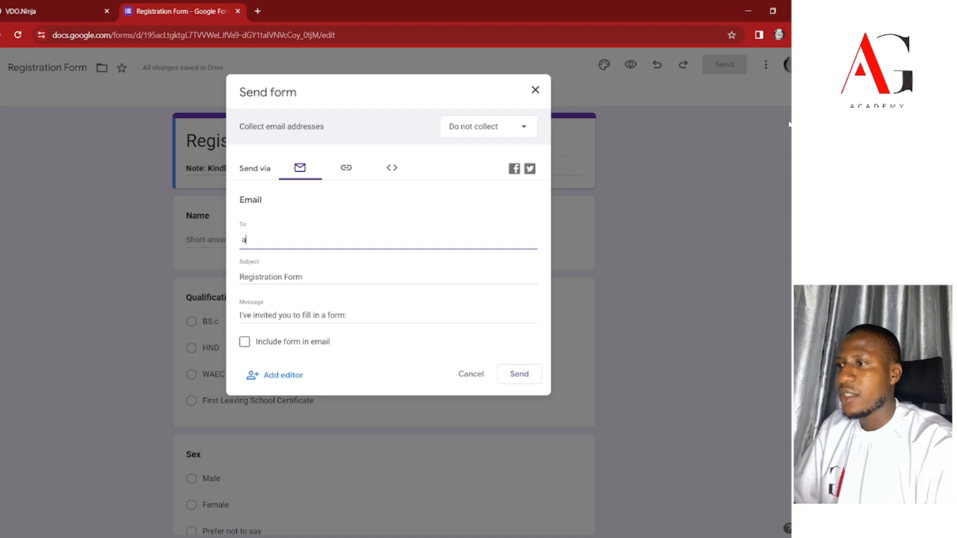
{"action": "key", "text": "BackSpace"}
{"action": "key", "text": "BackSpace"}
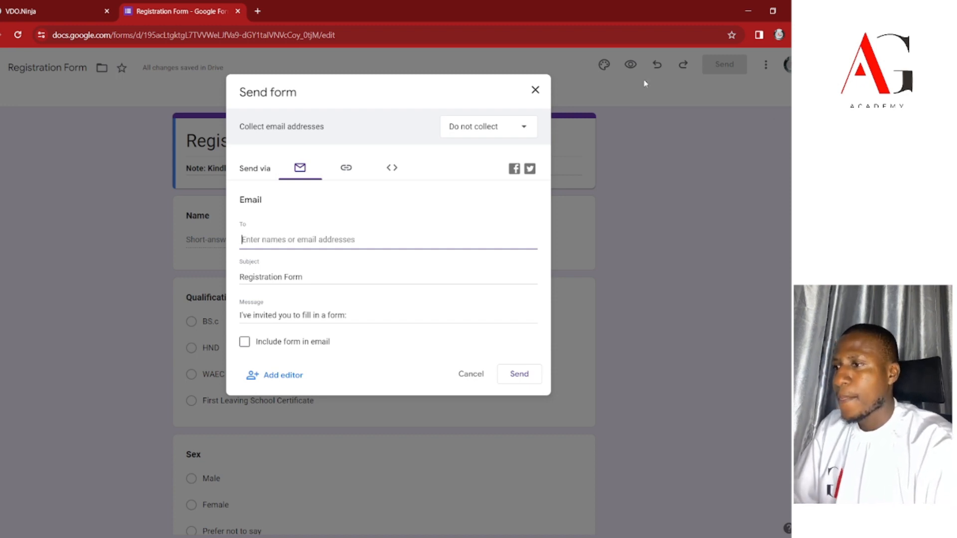
{"action": "left_click", "coordinate": [535, 92]}
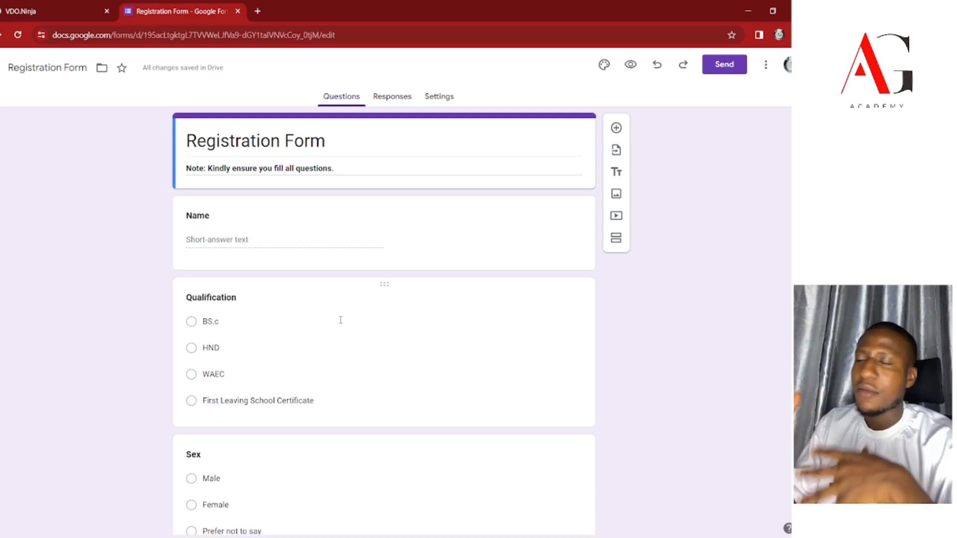
Select the form's header card and bring up the theme customisation panel.
{"action": "scroll", "coordinate": [340, 320], "scroll_direction": "down", "scroll_amount": 5}
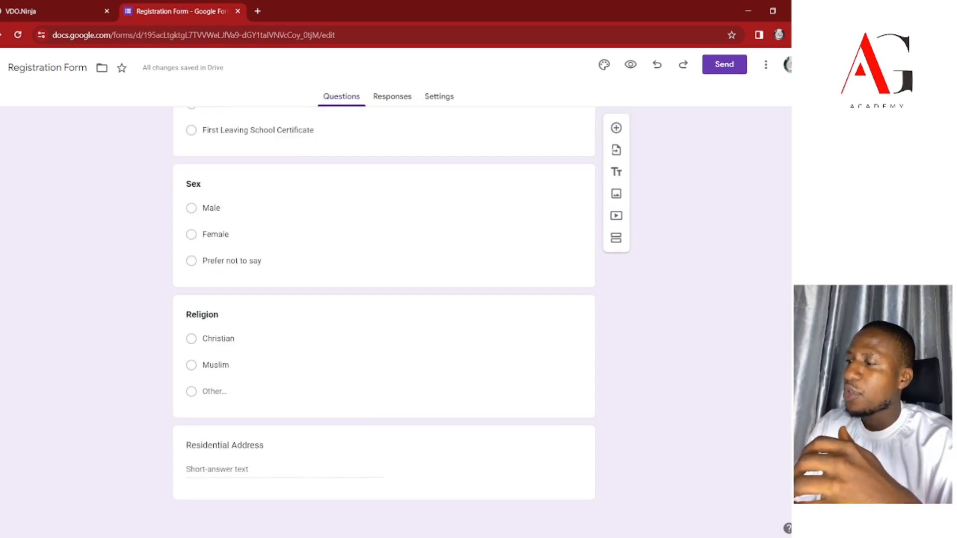
{"action": "scroll", "coordinate": [341, 320], "scroll_direction": "up", "scroll_amount": 4}
{"action": "scroll", "coordinate": [384, 299], "scroll_direction": "up", "scroll_amount": 2}
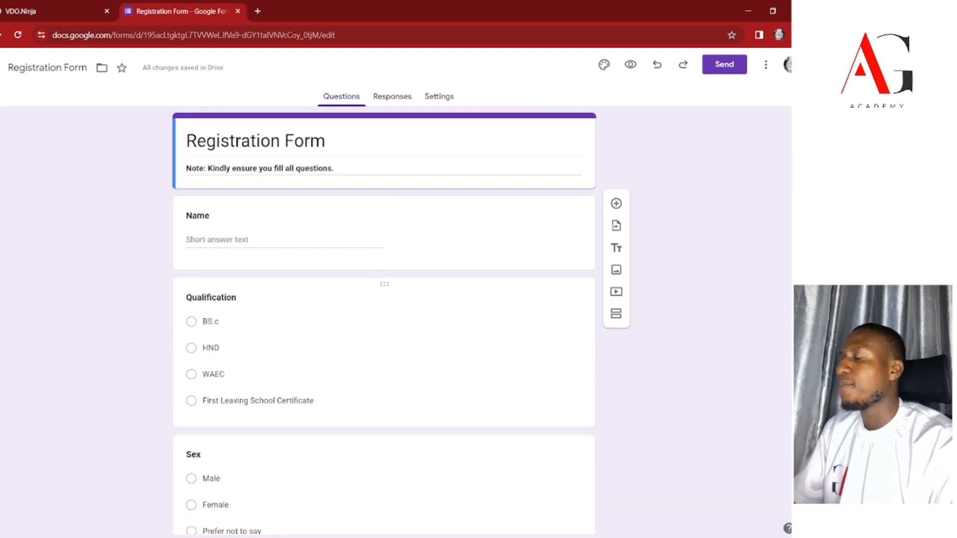
{"action": "left_click", "coordinate": [400, 134]}
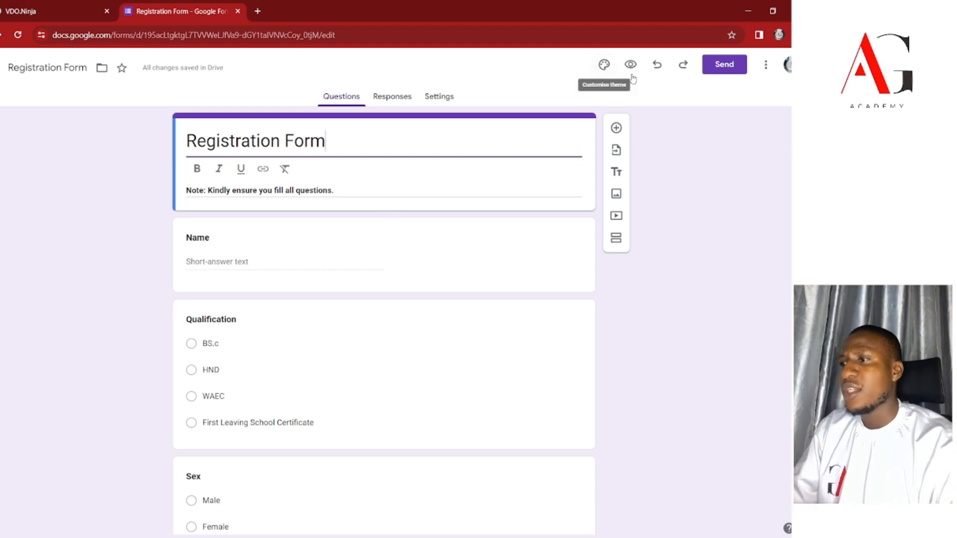
{"action": "left_click", "coordinate": [602, 63]}
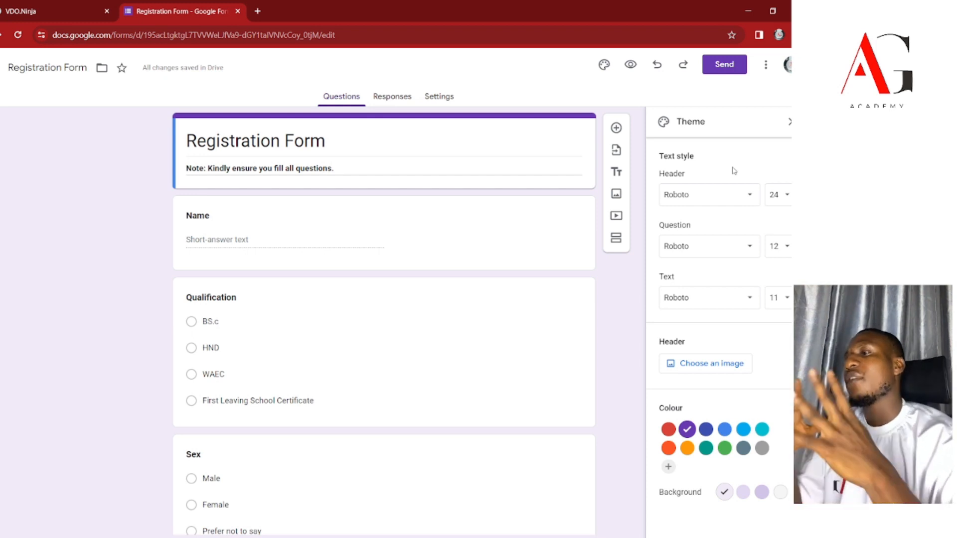
Set the form title font to Caveat at size 24.
{"action": "left_click", "coordinate": [696, 202]}
{"action": "left_click", "coordinate": [711, 291]}
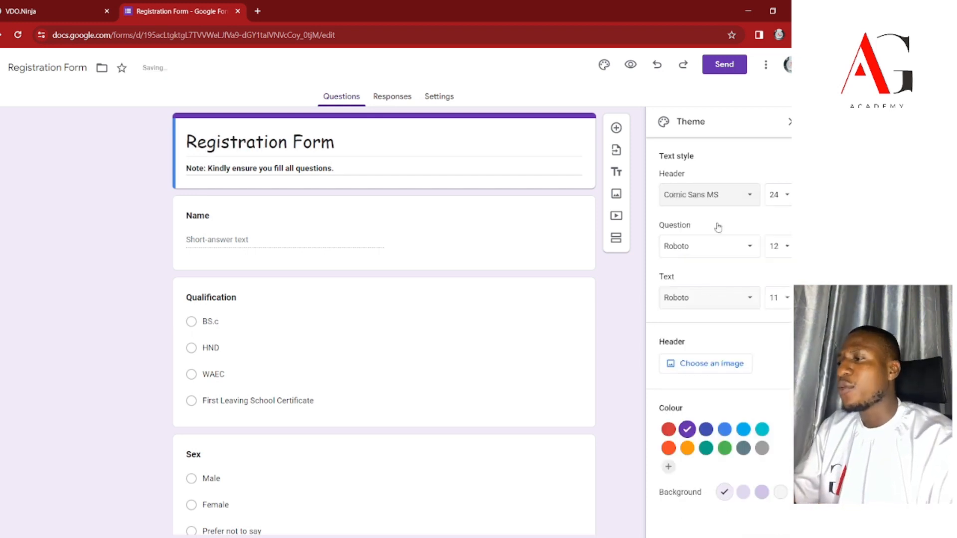
{"action": "left_click", "coordinate": [703, 199]}
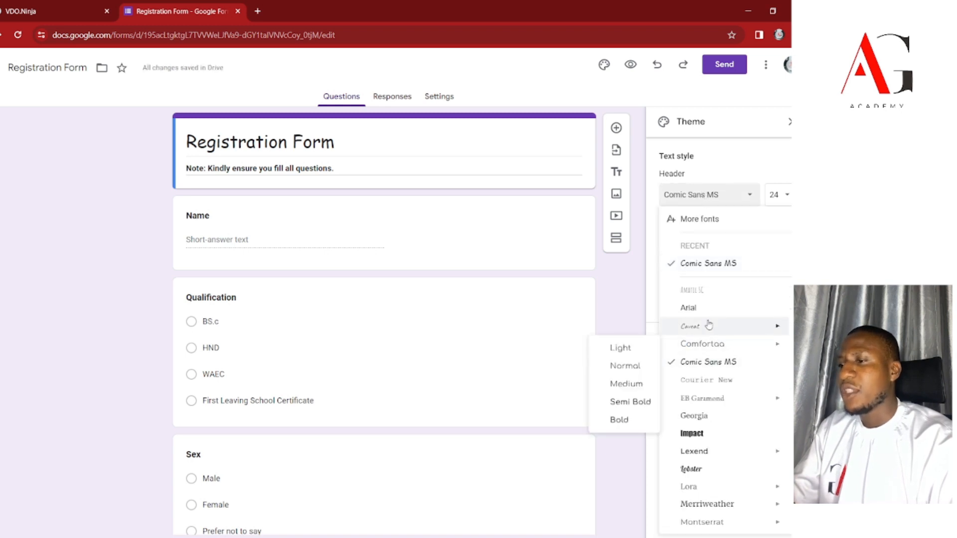
{"action": "left_click", "coordinate": [691, 326]}
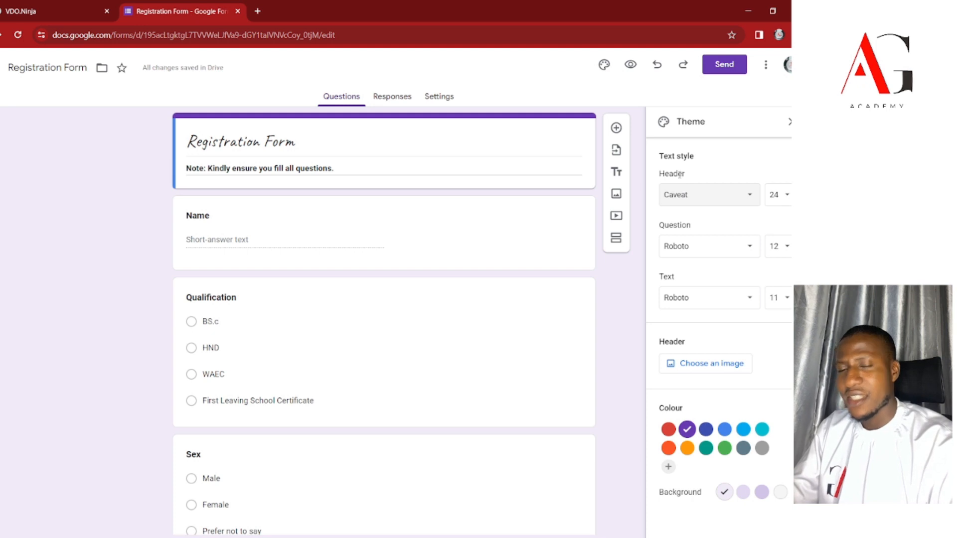
{"action": "left_click", "coordinate": [780, 195]}
{"action": "left_click", "coordinate": [785, 327]}
{"action": "left_click", "coordinate": [781, 195]}
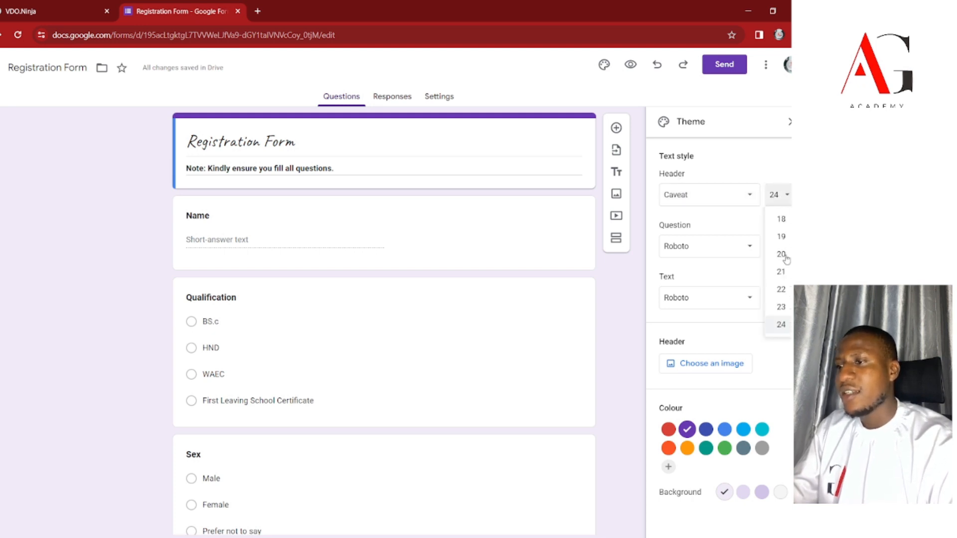
{"action": "left_click", "coordinate": [772, 199]}
{"action": "left_click", "coordinate": [773, 198]}
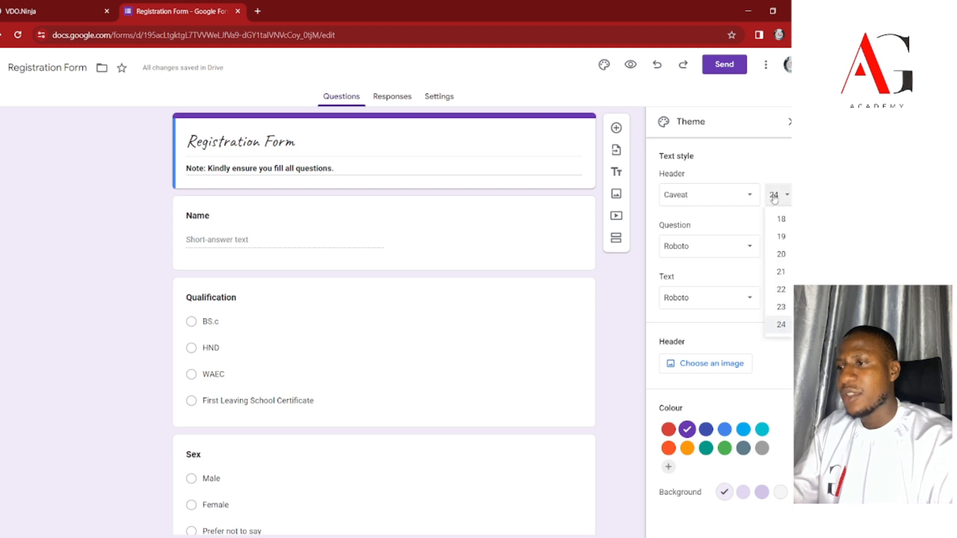
{"action": "left_click", "coordinate": [779, 236]}
{"action": "left_click", "coordinate": [781, 197]}
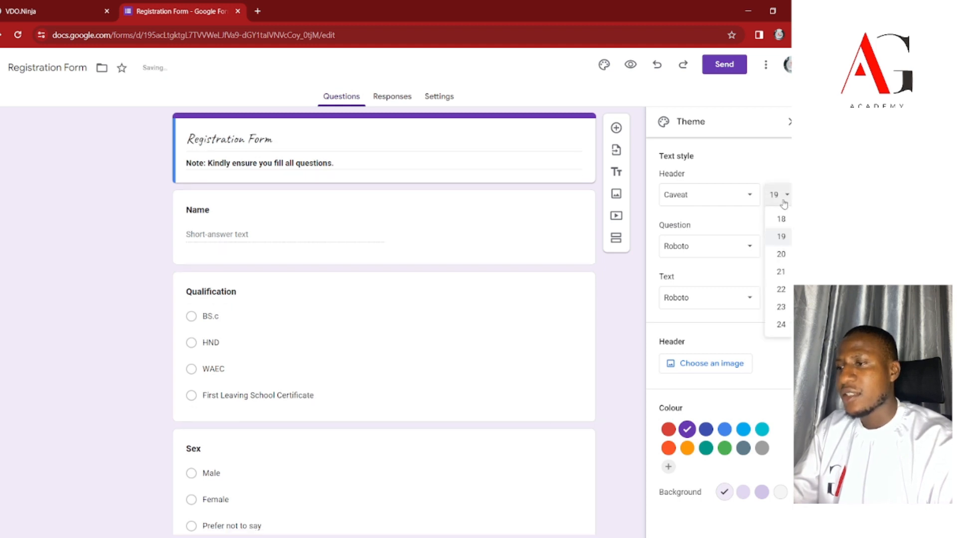
{"action": "left_click", "coordinate": [784, 324]}
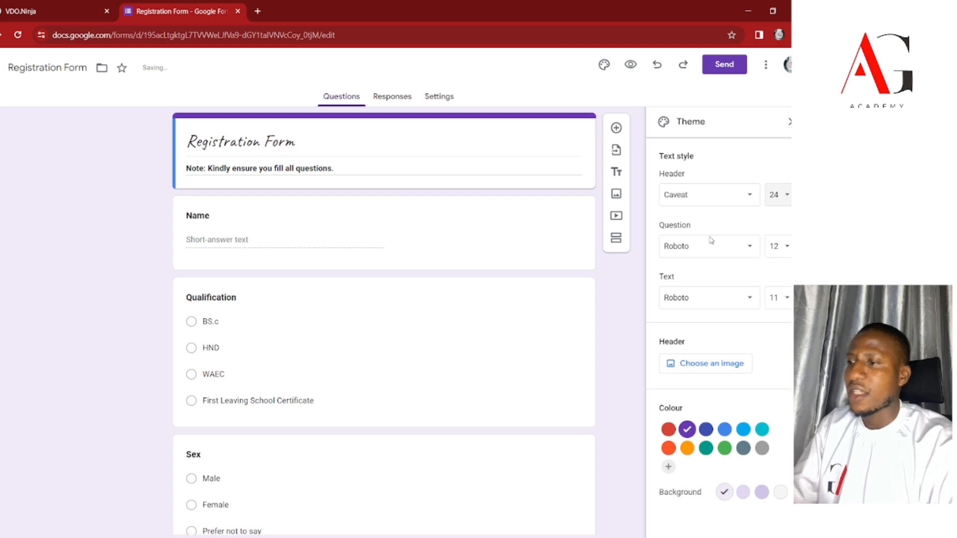
Set question titles to Comic Sans MS and body text to Caveat.
{"action": "left_click", "coordinate": [736, 256]}
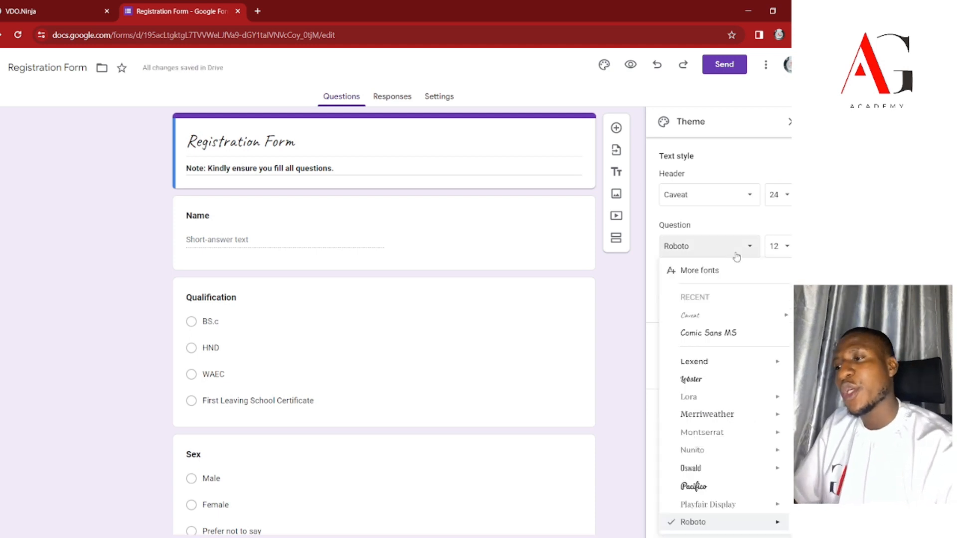
{"action": "left_click", "coordinate": [704, 332]}
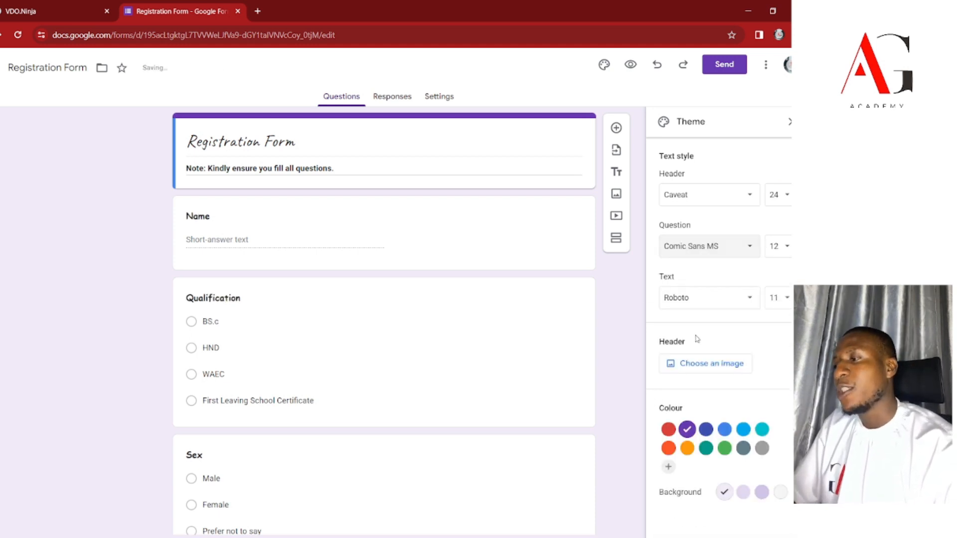
{"action": "left_click", "coordinate": [703, 202]}
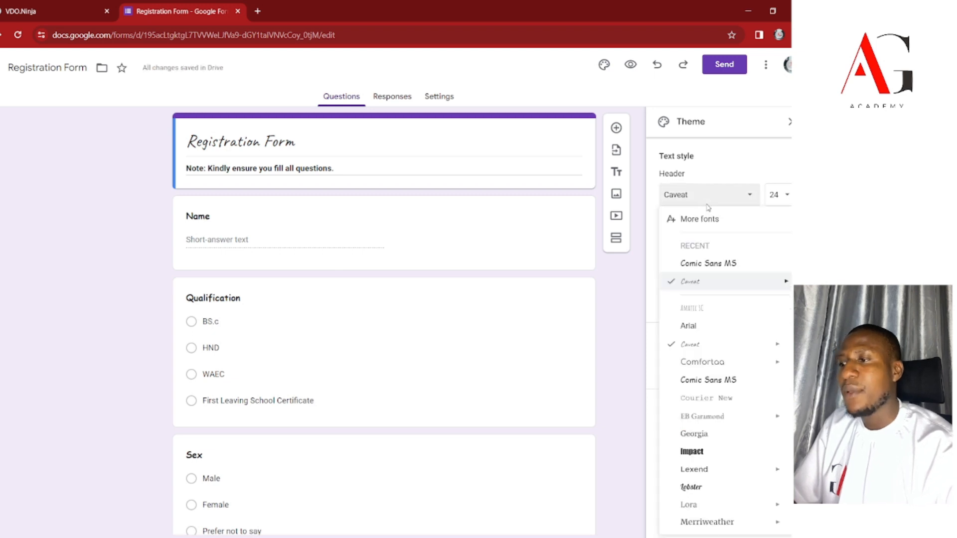
{"action": "left_click", "coordinate": [734, 154]}
{"action": "left_click", "coordinate": [707, 248]}
{"action": "left_click", "coordinate": [708, 248]}
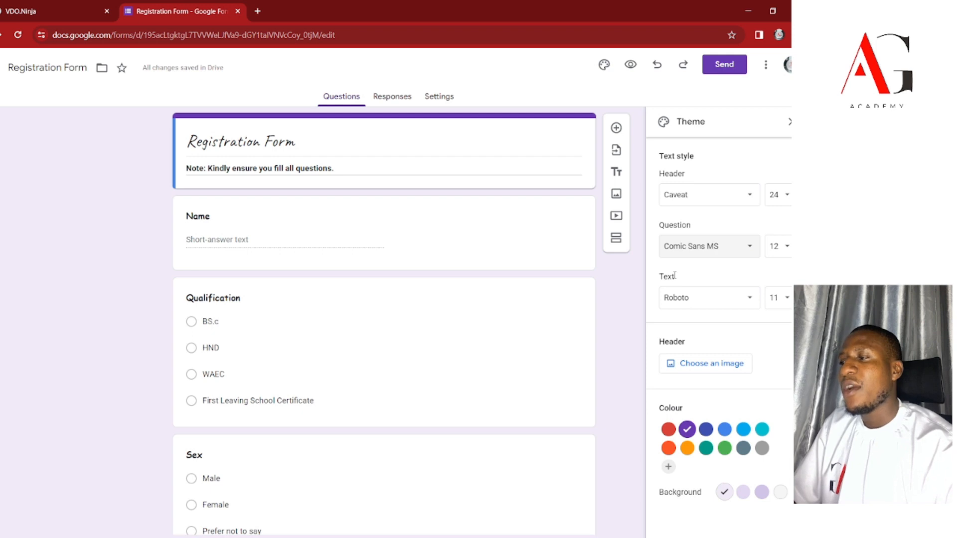
{"action": "left_click", "coordinate": [715, 300]}
{"action": "mouse_move", "coordinate": [695, 383]}
{"action": "left_click", "coordinate": [636, 388]}
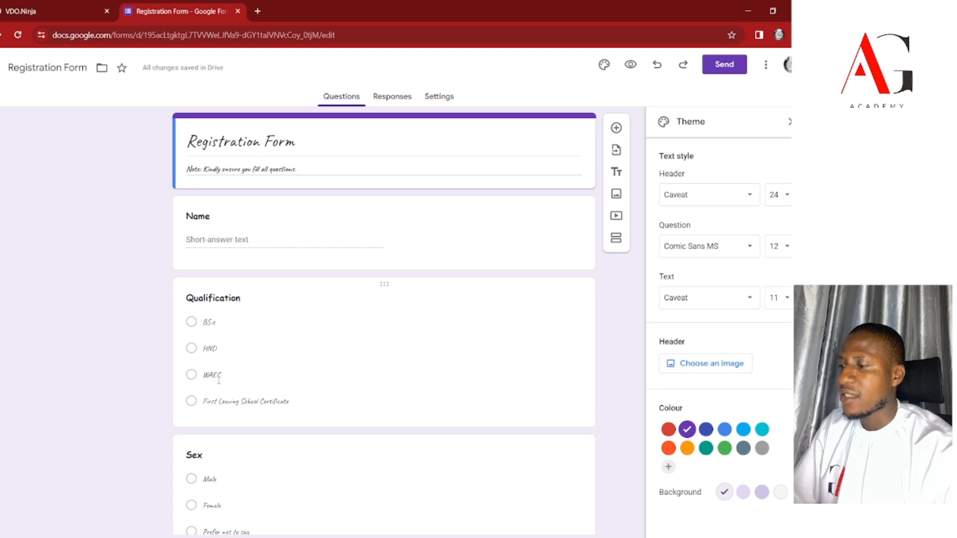
Try Comic Sans MS and then Courier New as the body text font.
{"action": "scroll", "coordinate": [219, 380], "scroll_direction": "down", "scroll_amount": 3}
{"action": "scroll", "coordinate": [218, 385], "scroll_direction": "up", "scroll_amount": 1}
{"action": "left_click", "coordinate": [703, 294]}
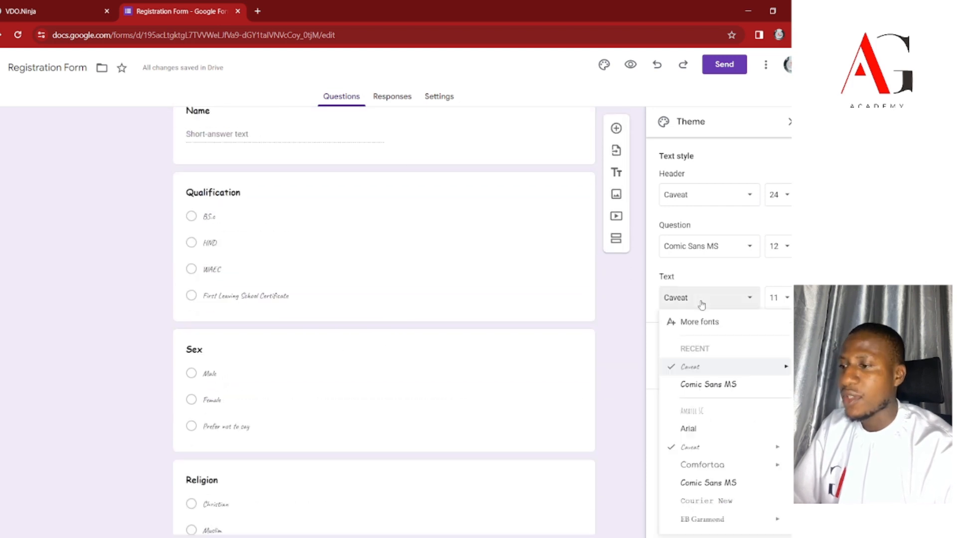
{"action": "left_click", "coordinate": [709, 386]}
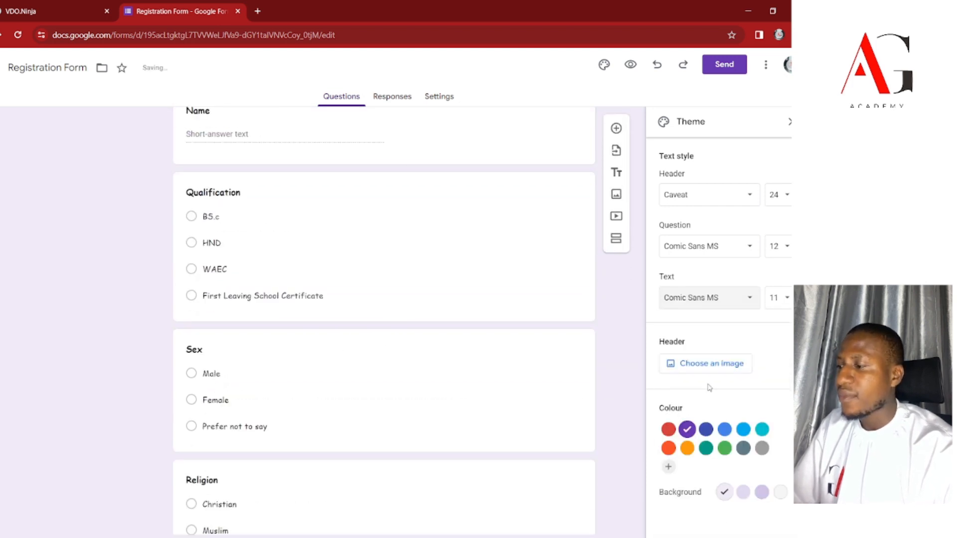
{"action": "left_click", "coordinate": [711, 297]}
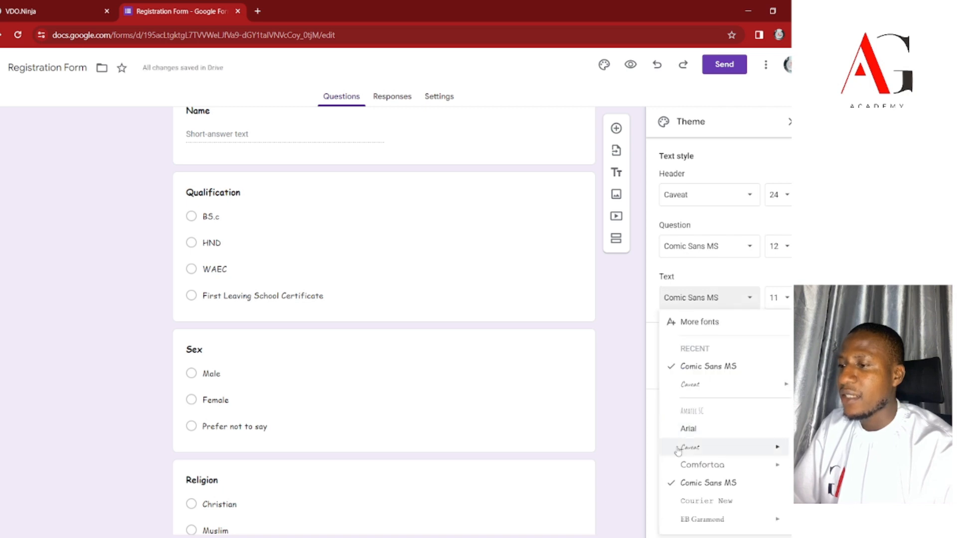
{"action": "left_click", "coordinate": [730, 507]}
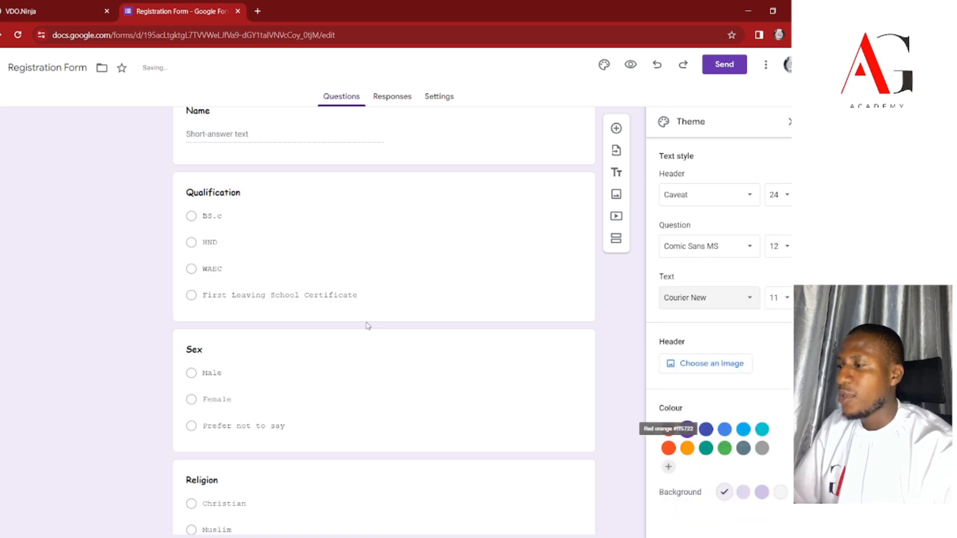
{"action": "scroll", "coordinate": [367, 324], "scroll_direction": "up", "scroll_amount": 2}
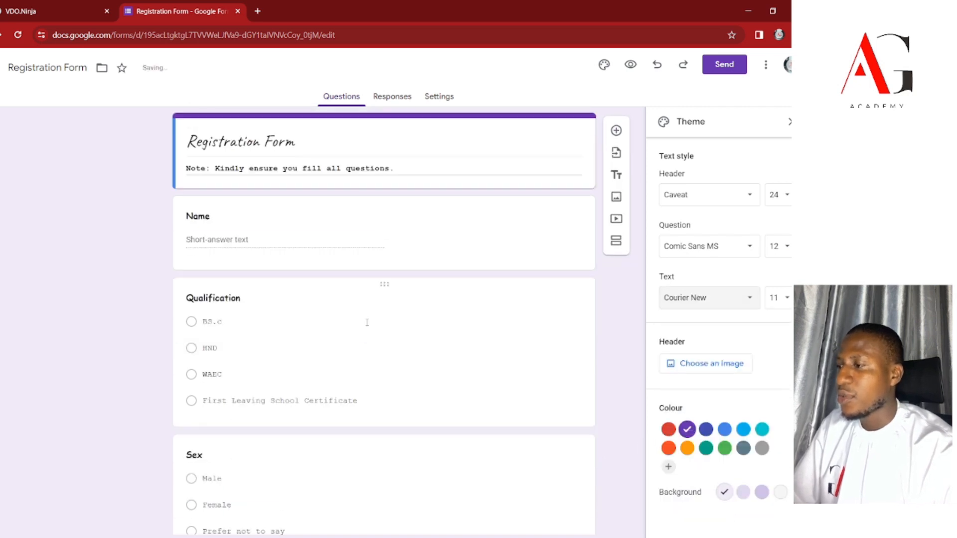
Set the title to Comic Sans MS, questions to Montserrat and body text to Comfortaa.
{"action": "left_click", "coordinate": [703, 254]}
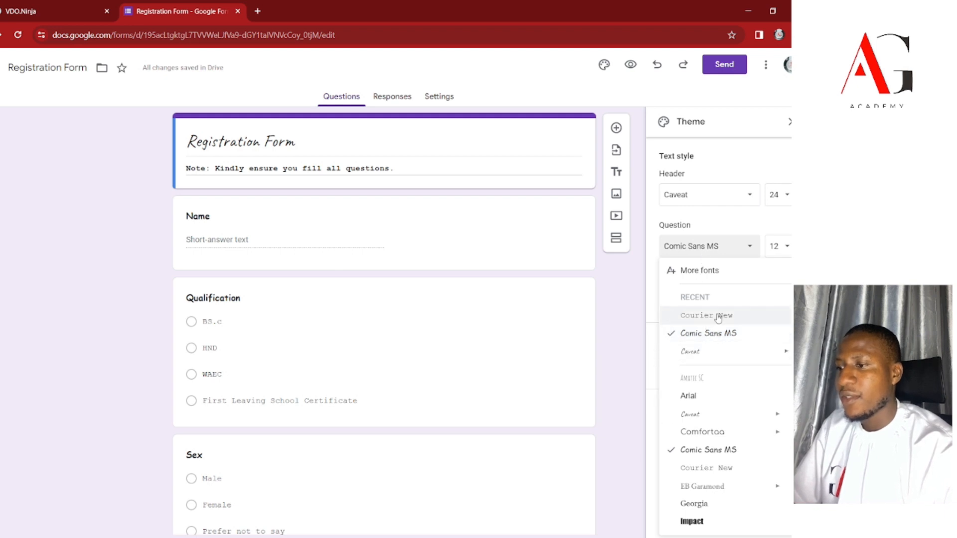
{"action": "left_click", "coordinate": [700, 450]}
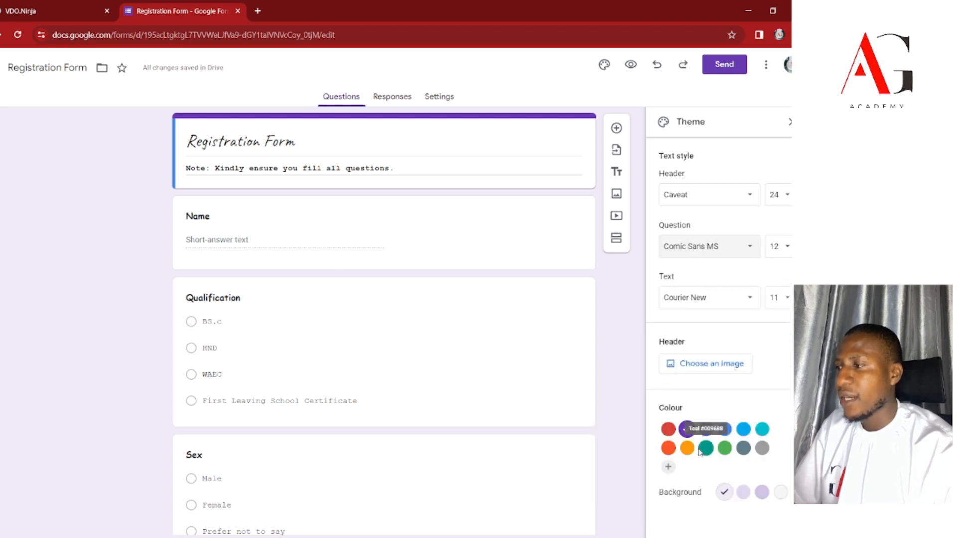
{"action": "left_click", "coordinate": [704, 199]}
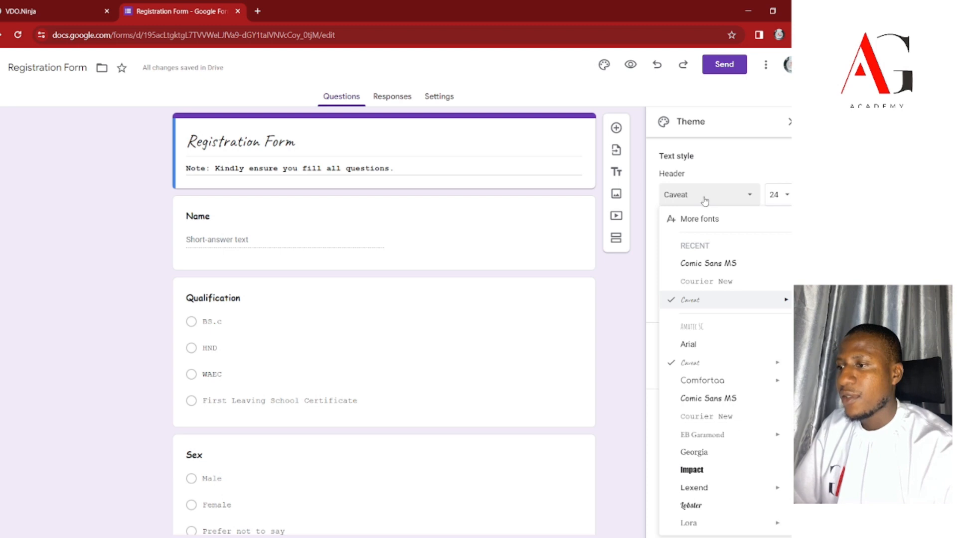
{"action": "left_click", "coordinate": [699, 268]}
{"action": "left_click", "coordinate": [707, 247]}
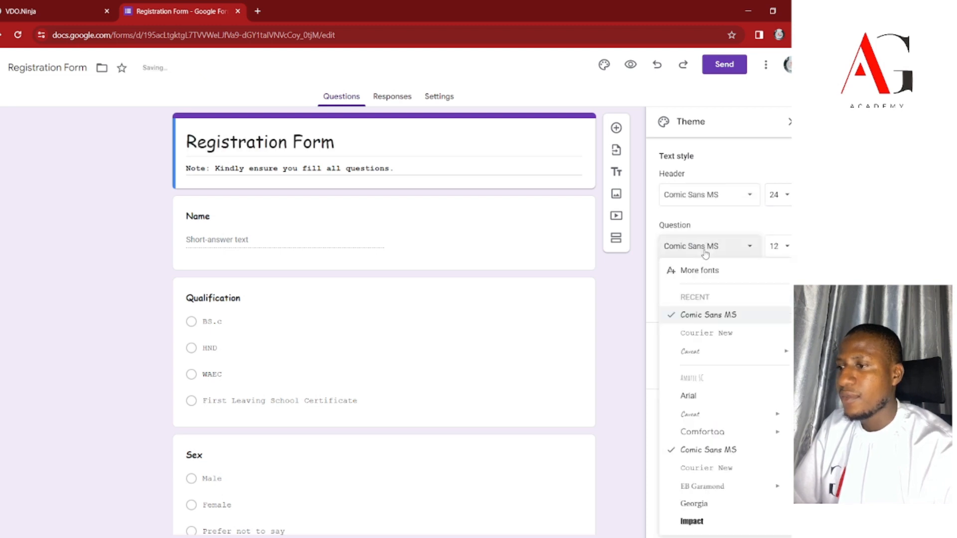
{"action": "scroll", "coordinate": [705, 412], "scroll_direction": "down", "scroll_amount": 3}
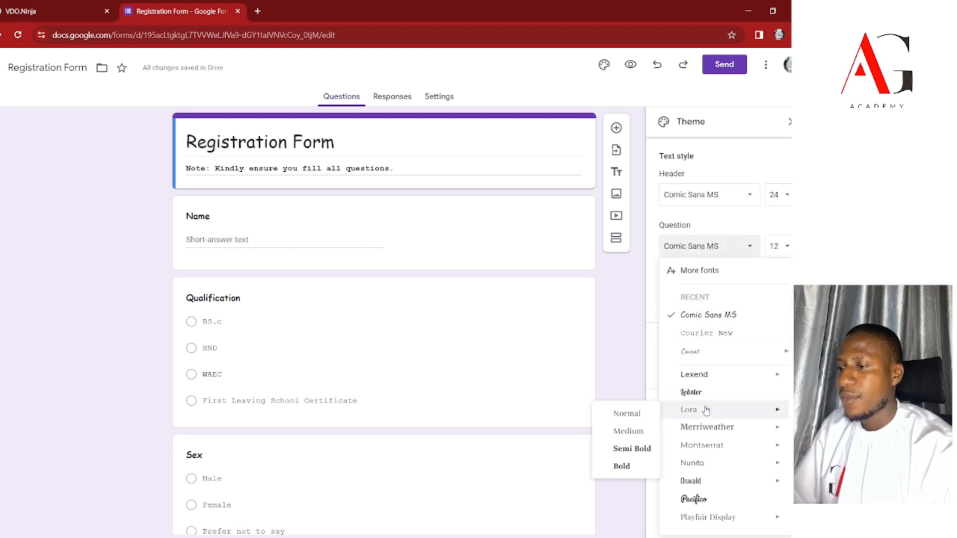
{"action": "left_click", "coordinate": [693, 445]}
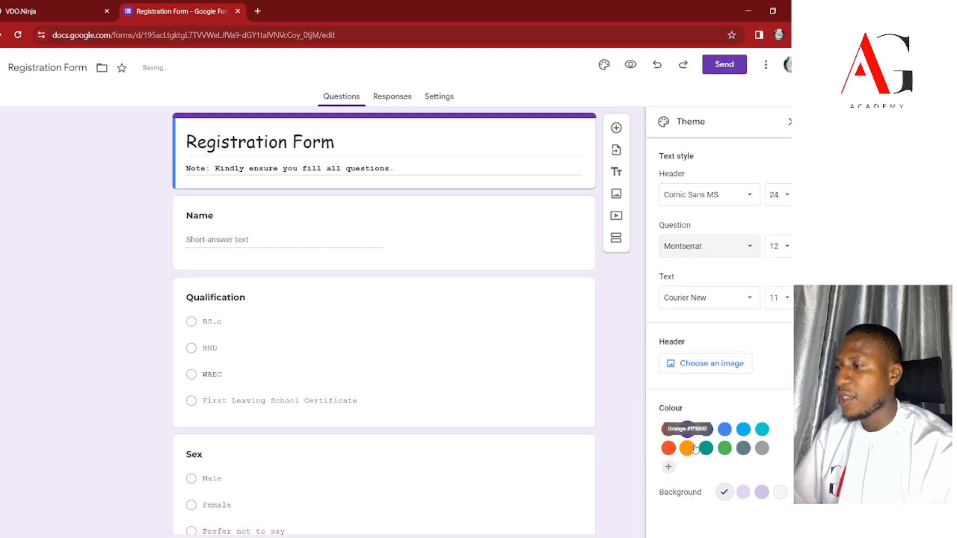
{"action": "left_click", "coordinate": [707, 298]}
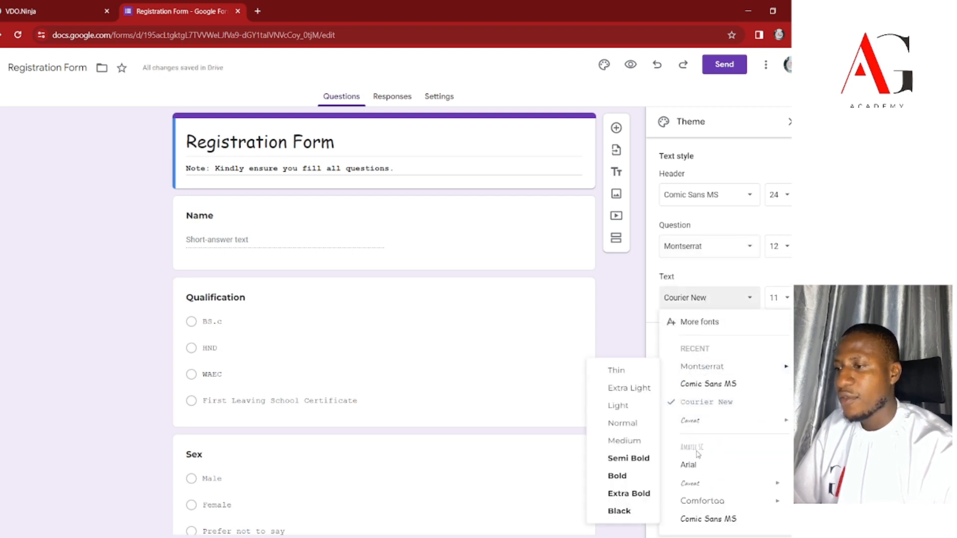
{"action": "left_click", "coordinate": [701, 502]}
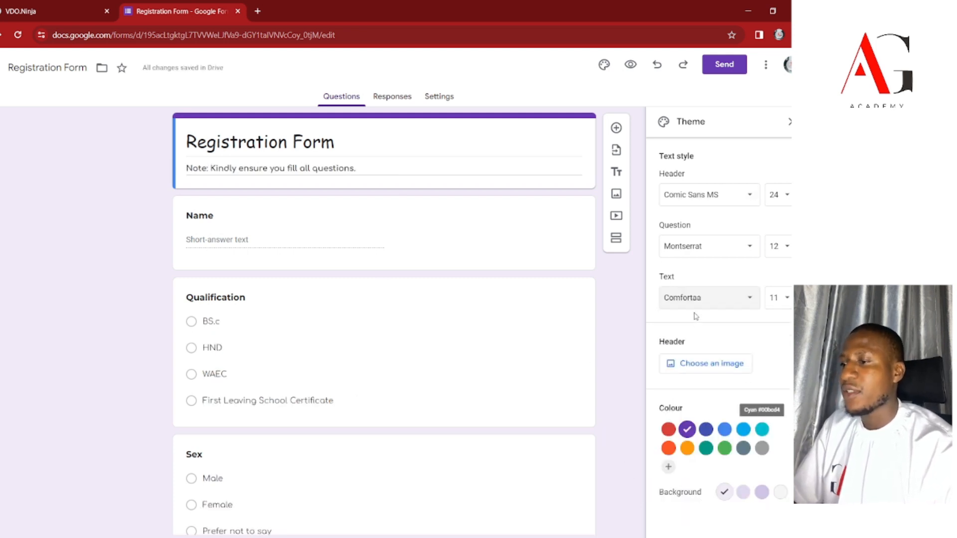
Insert the paintbrushes photo as header image and apply the dark brown theme colour.
{"action": "left_click", "coordinate": [709, 372]}
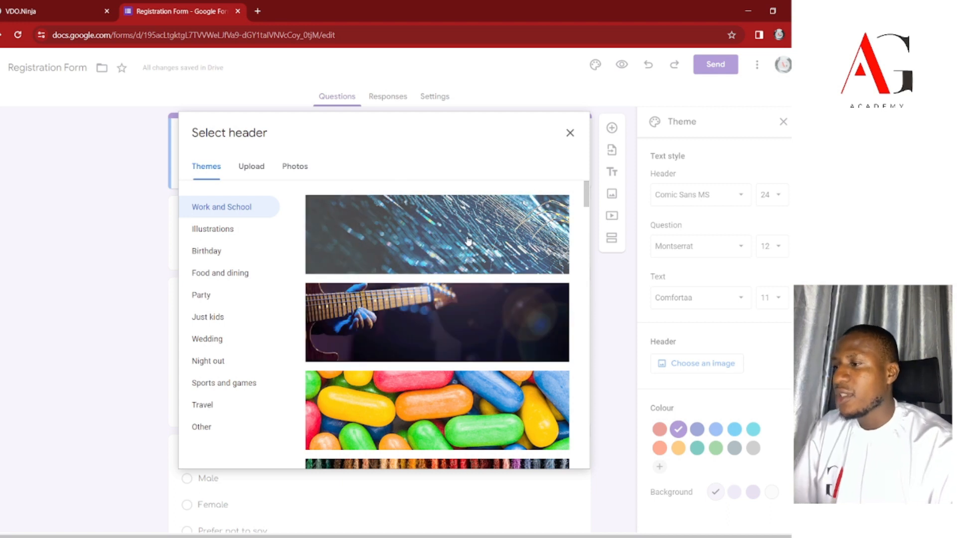
{"action": "scroll", "coordinate": [464, 260], "scroll_direction": "down", "scroll_amount": 10}
{"action": "scroll", "coordinate": [464, 279], "scroll_direction": "down", "scroll_amount": 4}
{"action": "scroll", "coordinate": [462, 299], "scroll_direction": "up", "scroll_amount": 6}
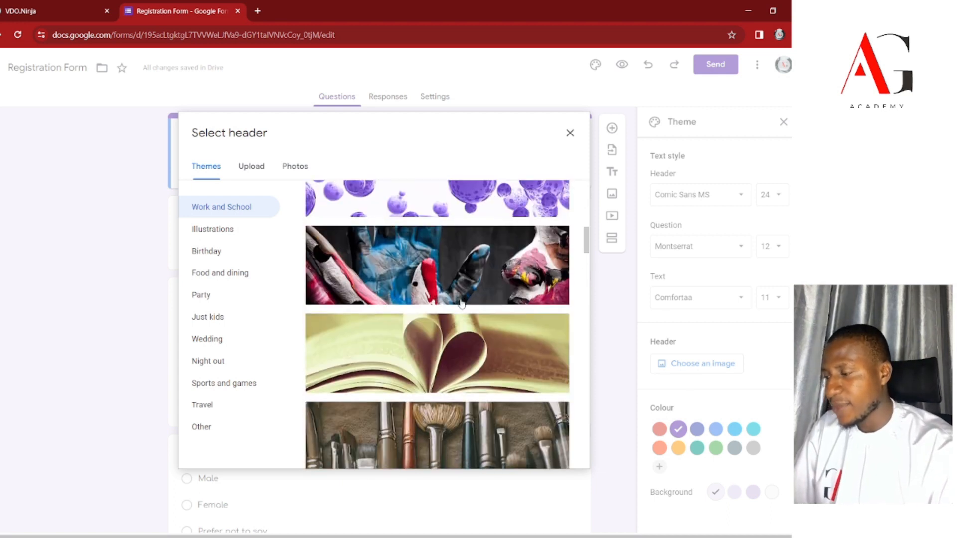
{"action": "scroll", "coordinate": [433, 304], "scroll_direction": "down", "scroll_amount": 6}
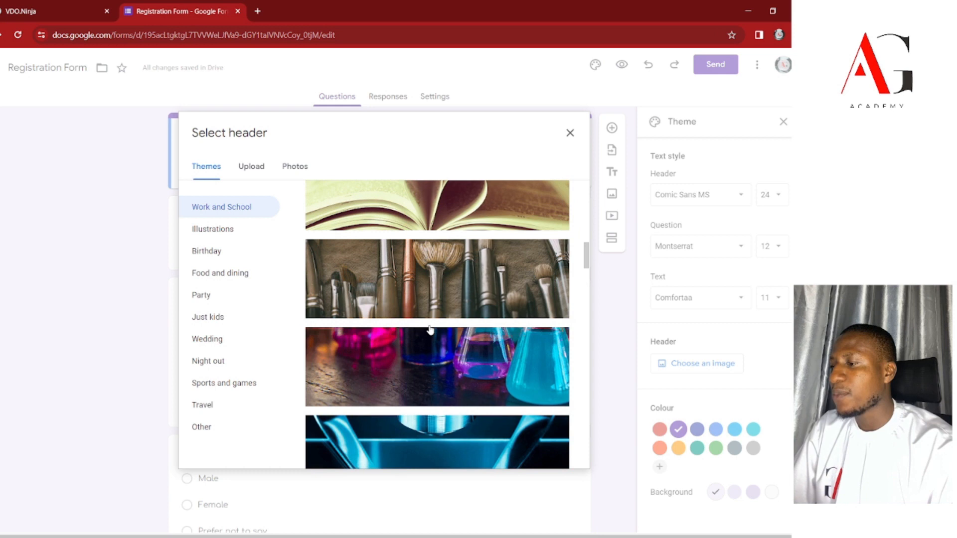
{"action": "left_click", "coordinate": [440, 271]}
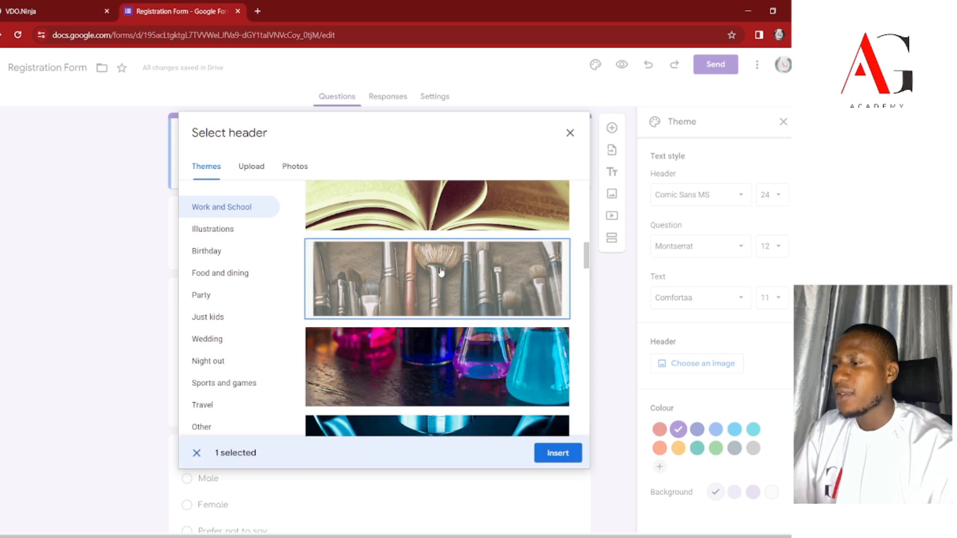
{"action": "left_click", "coordinate": [559, 451]}
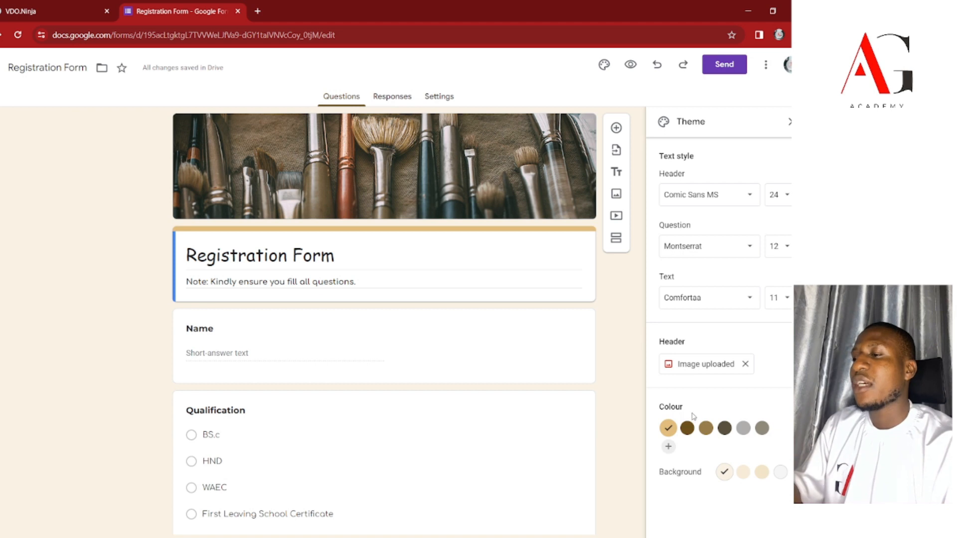
{"action": "left_click", "coordinate": [686, 432]}
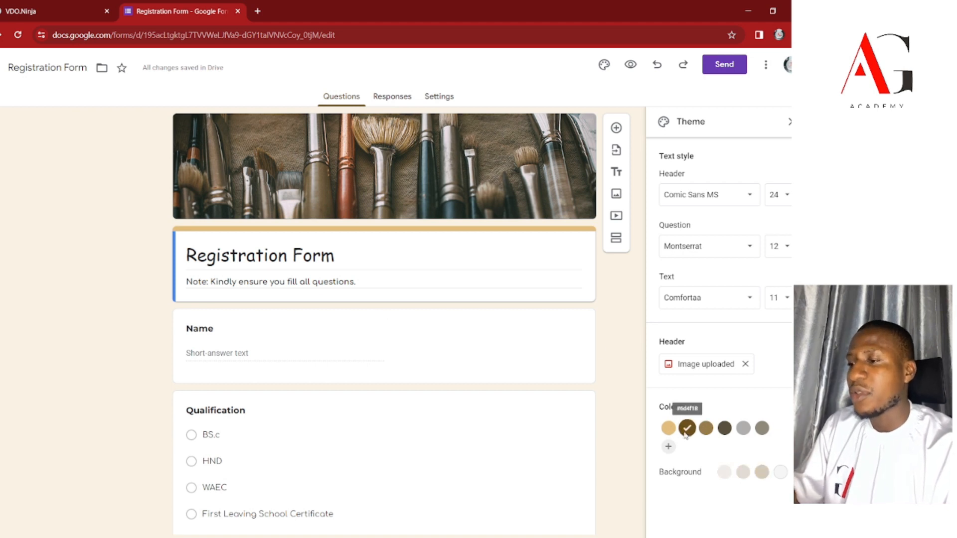
Switch the theme colour to light tan and select the Name question card.
{"action": "left_click", "coordinate": [668, 429]}
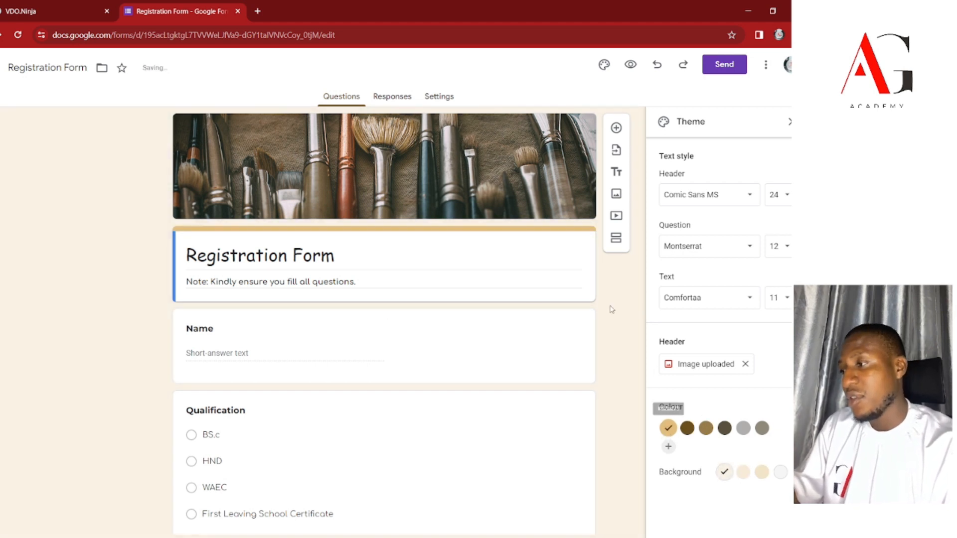
{"action": "scroll", "coordinate": [405, 279], "scroll_direction": "down", "scroll_amount": 7}
{"action": "scroll", "coordinate": [406, 280], "scroll_direction": "up", "scroll_amount": 7}
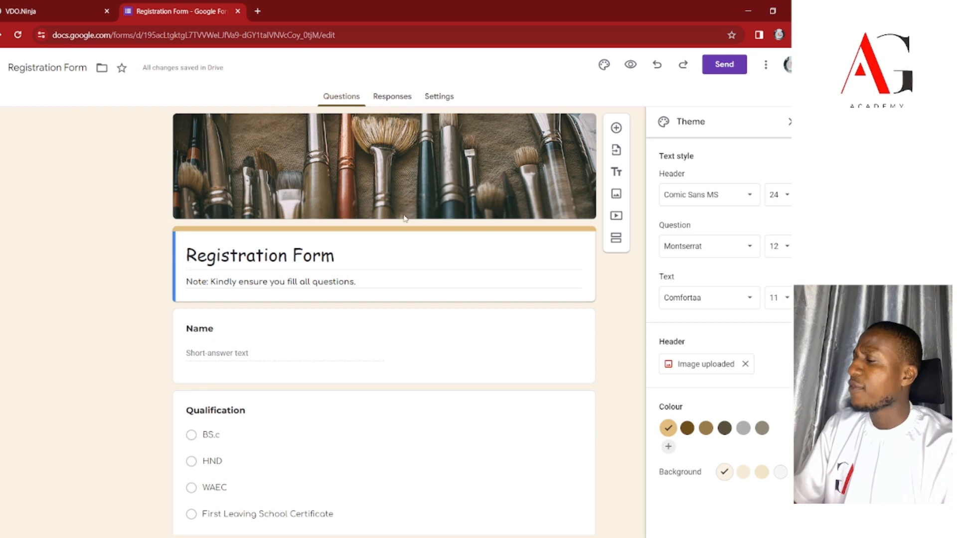
{"action": "scroll", "coordinate": [402, 219], "scroll_direction": "down", "scroll_amount": 8}
{"action": "scroll", "coordinate": [401, 218], "scroll_direction": "up", "scroll_amount": 8}
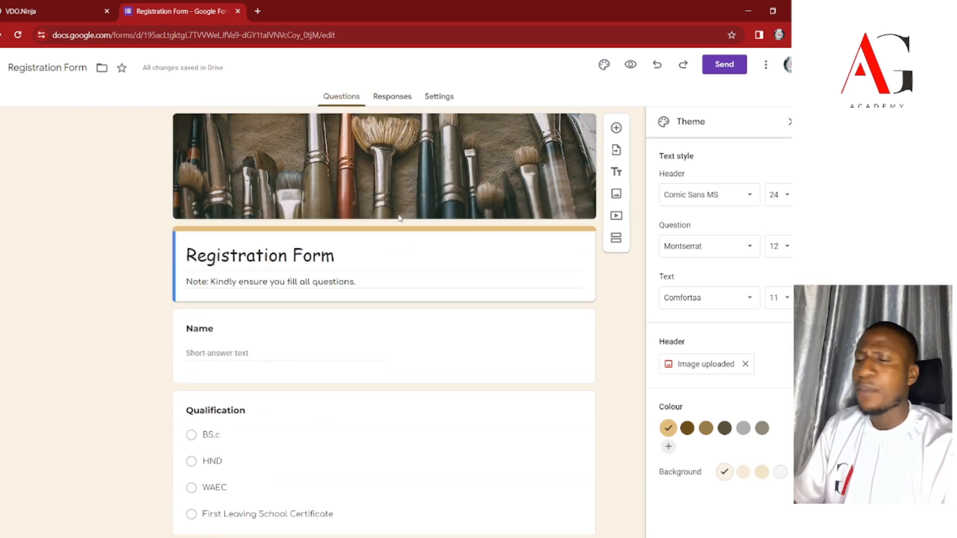
{"action": "scroll", "coordinate": [325, 320], "scroll_direction": "down", "scroll_amount": 8}
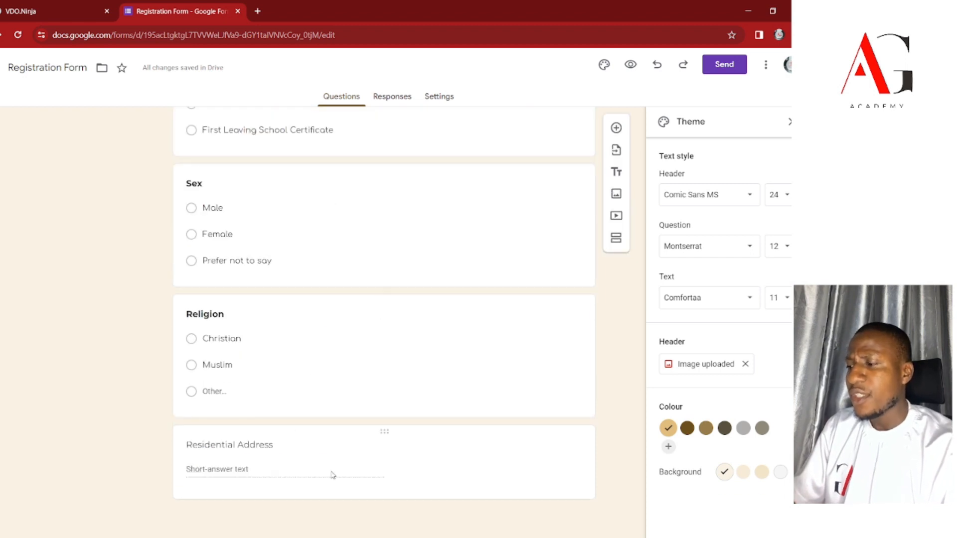
{"action": "scroll", "coordinate": [292, 333], "scroll_direction": "up", "scroll_amount": 8}
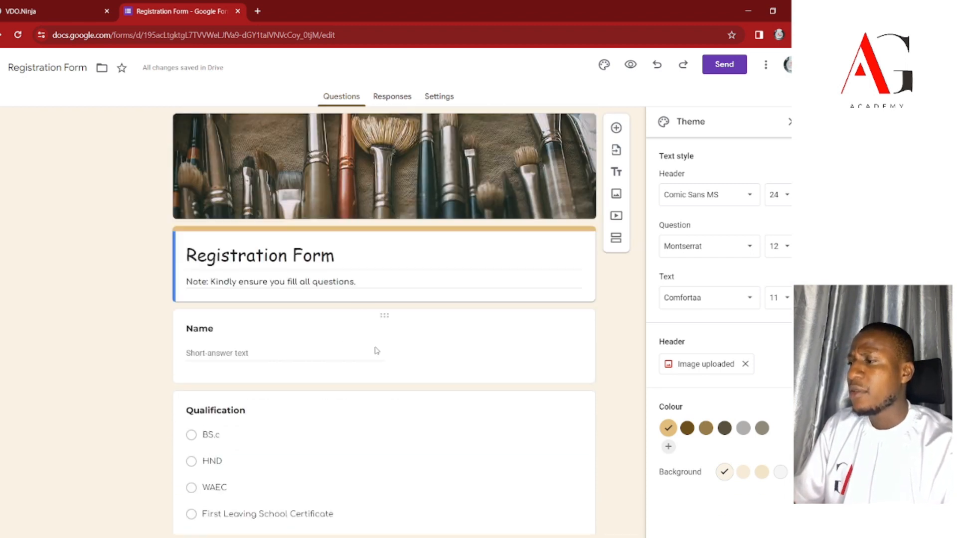
{"action": "left_click", "coordinate": [378, 345]}
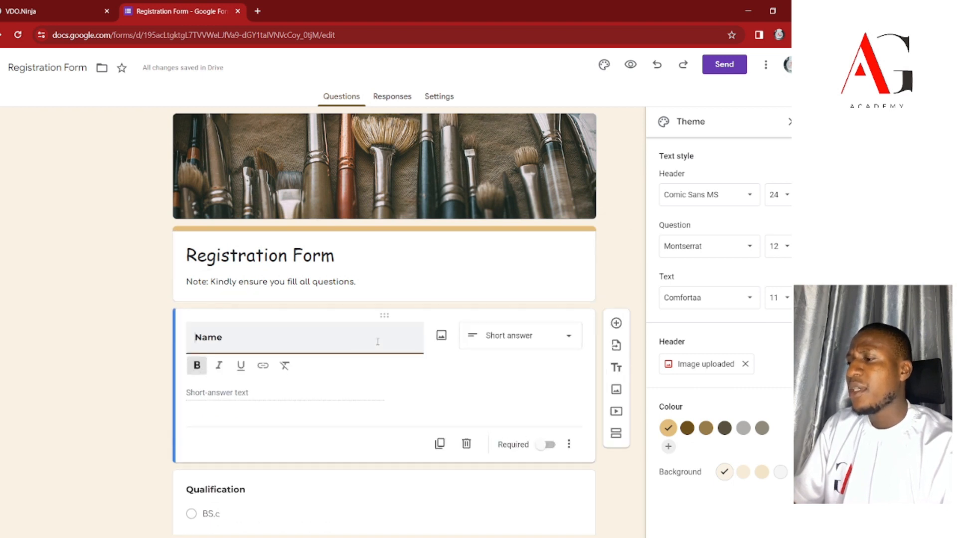
{"action": "scroll", "coordinate": [383, 328], "scroll_direction": "down", "scroll_amount": 6}
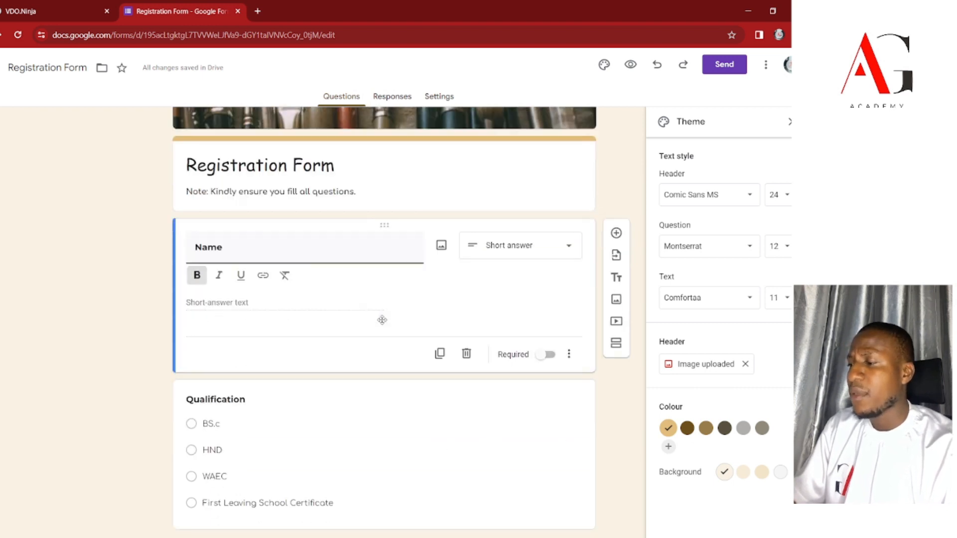
{"action": "scroll", "coordinate": [404, 214], "scroll_direction": "up", "scroll_amount": 3}
{"action": "scroll", "coordinate": [334, 298], "scroll_direction": "up", "scroll_amount": 3}
{"action": "scroll", "coordinate": [334, 298], "scroll_direction": "down", "scroll_amount": 3}
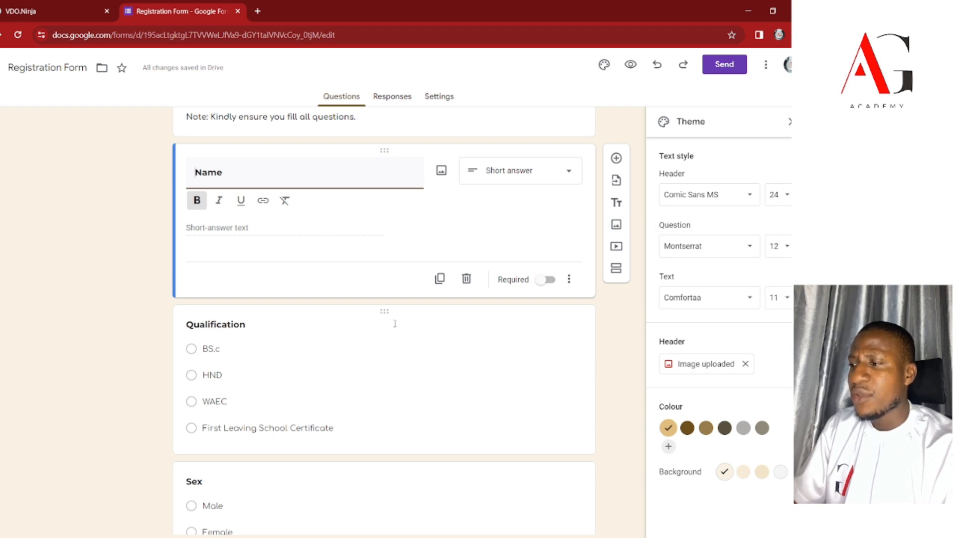
Add a video after the Name question, viewing the URL option before returning to Video search.
{"action": "left_click", "coordinate": [619, 252]}
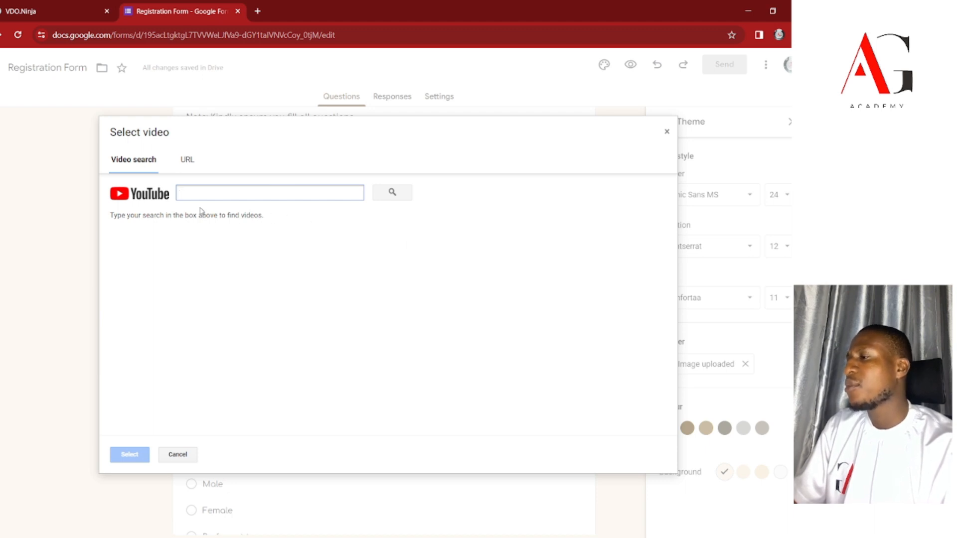
{"action": "left_click", "coordinate": [189, 161]}
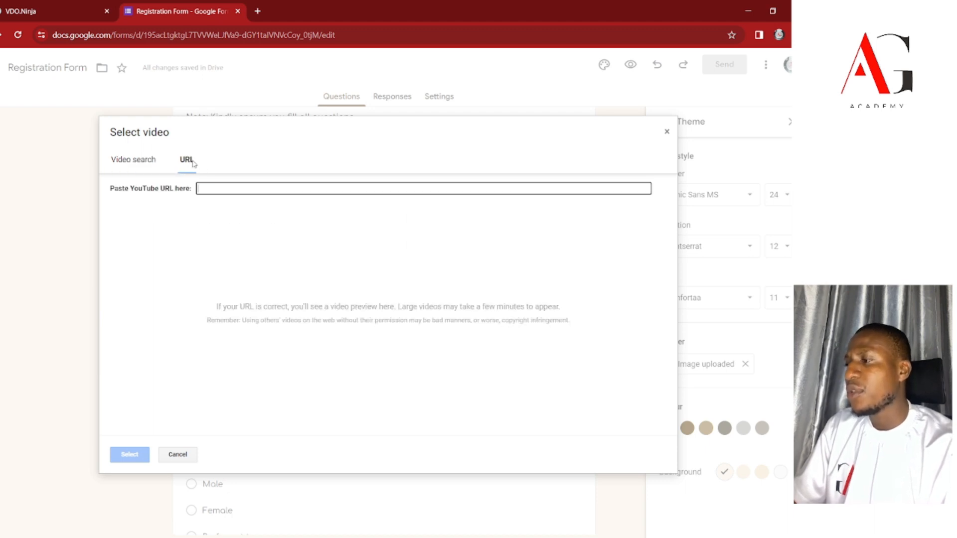
{"action": "left_click", "coordinate": [145, 161]}
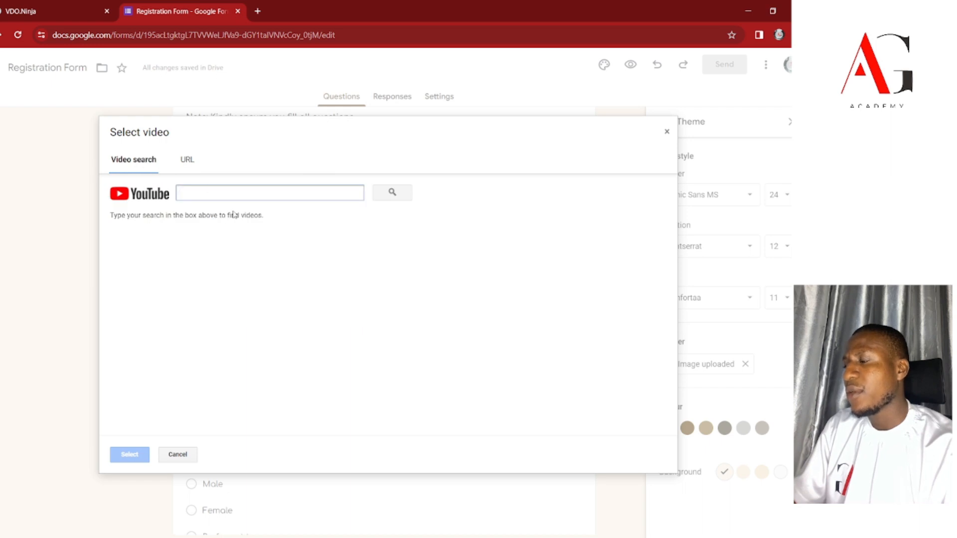
{"action": "left_click", "coordinate": [257, 12]}
Load youtube.com in a new tab and go to the channel's content in YouTube Studio.
{"action": "type", "text": "you"}
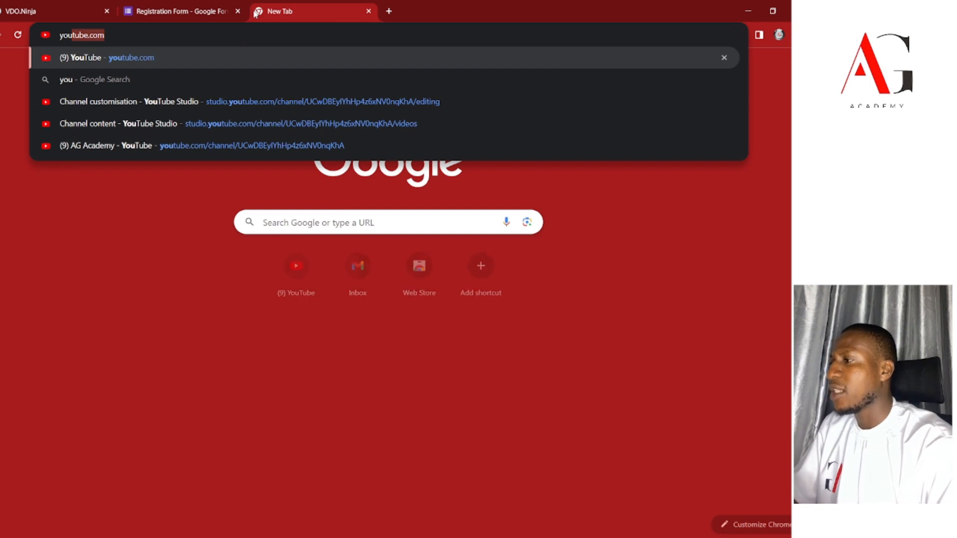
{"action": "key", "text": "Return"}
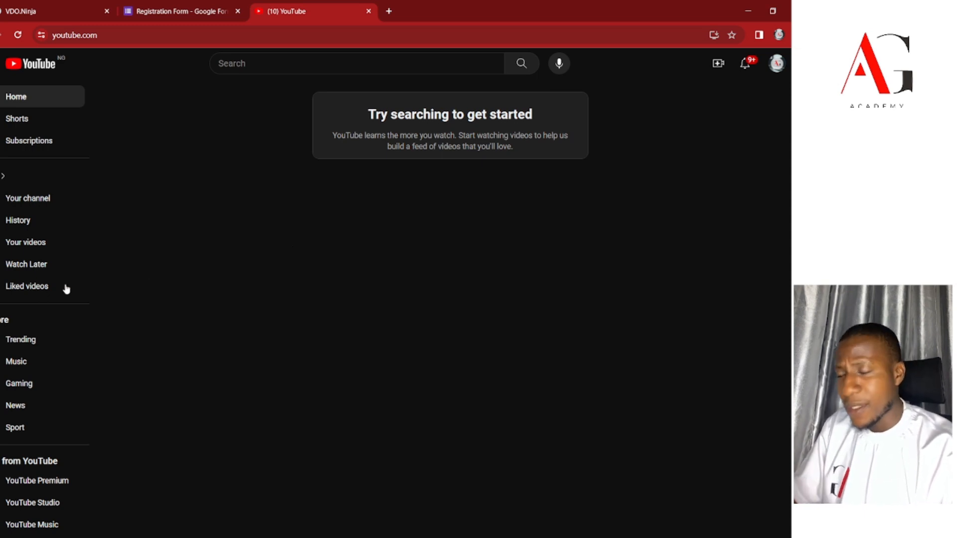
{"action": "left_click", "coordinate": [29, 237]}
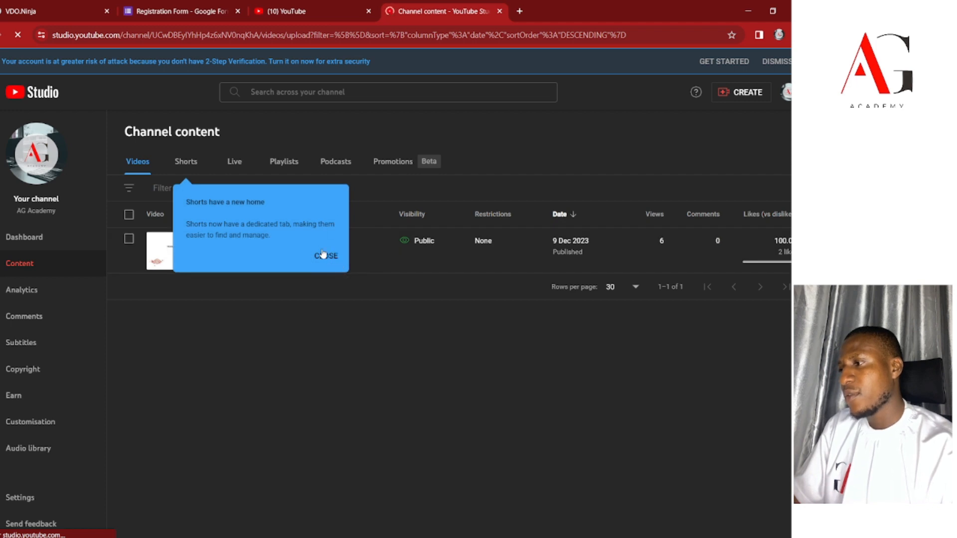
Copy the Tools In Photoshop video's shareable link and return to the Registration Form tab.
{"action": "left_click", "coordinate": [325, 255]}
{"action": "left_click", "coordinate": [333, 261]}
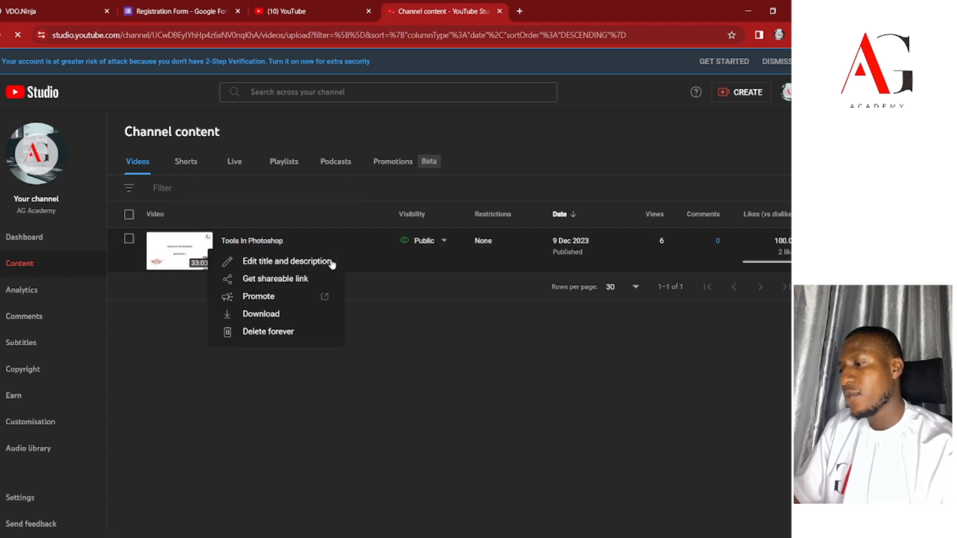
{"action": "left_click", "coordinate": [277, 279]}
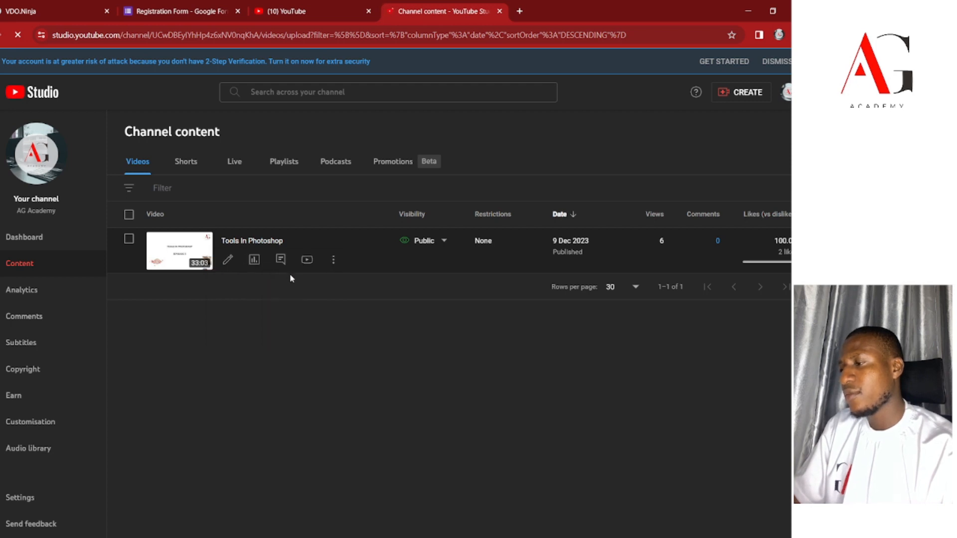
{"action": "left_click", "coordinate": [182, 11]}
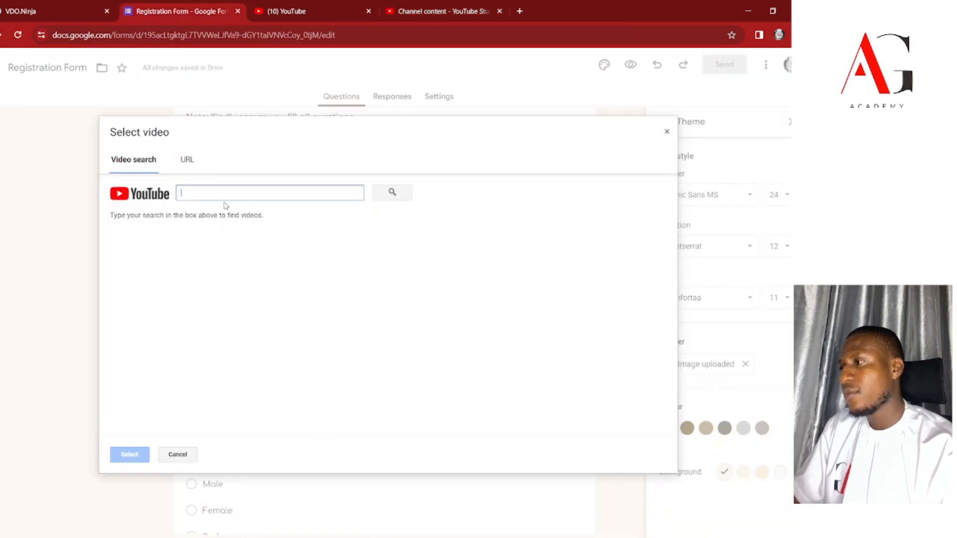
Embed the Tools In Photoshop YouTube video below the Name question from its pasted URL.
{"action": "left_click", "coordinate": [187, 159]}
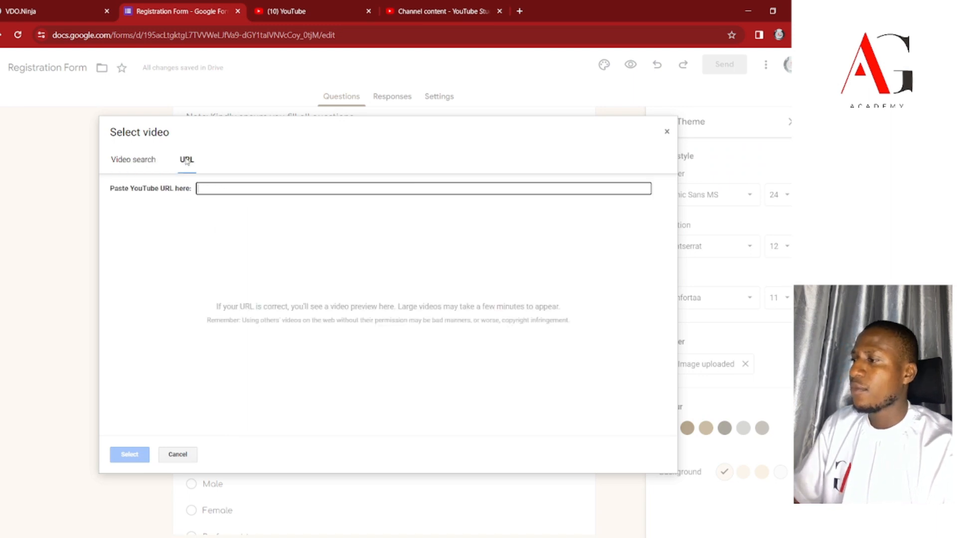
{"action": "key", "text": "ctrl+v"}
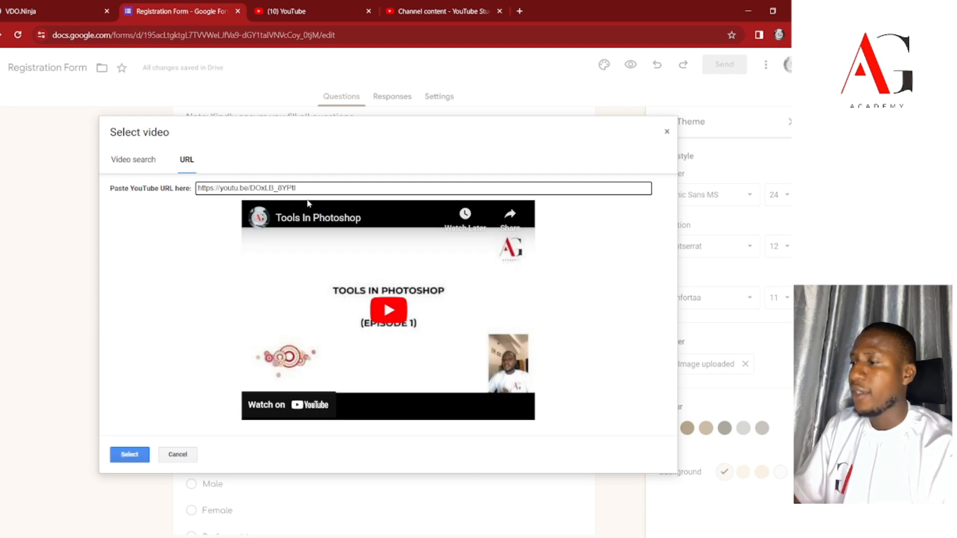
{"action": "left_click", "coordinate": [129, 455]}
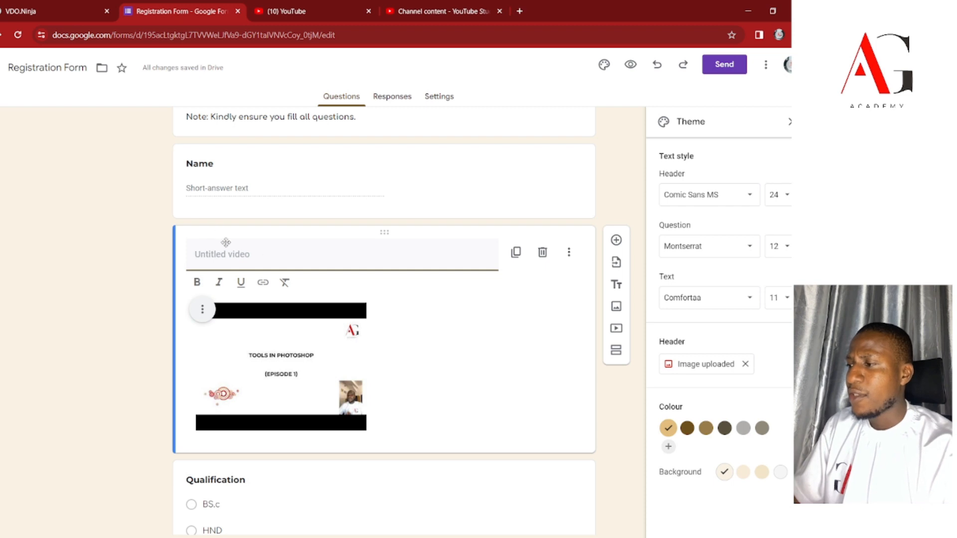
Caption the video 'Watch the video below and describe the complexion of the man in it.'.
{"action": "type", "text": "Unse"}
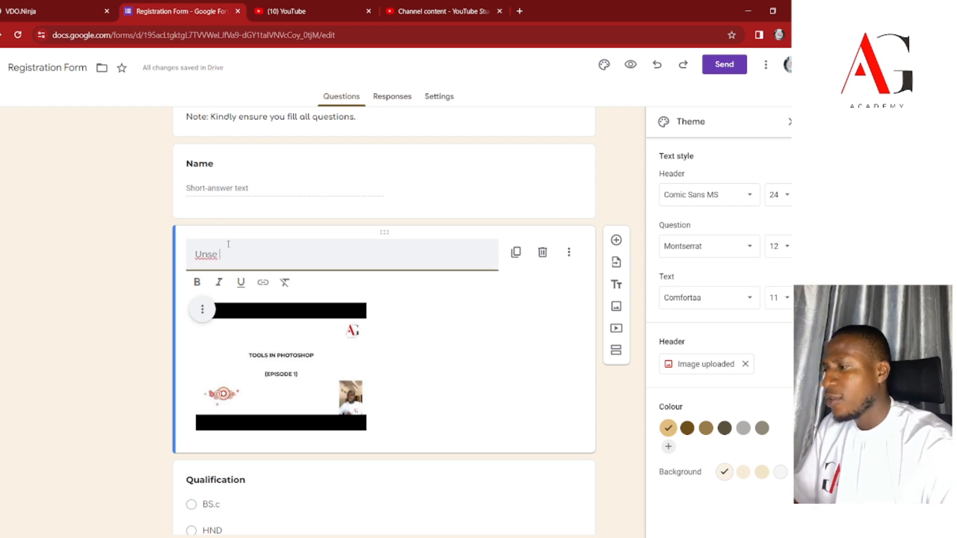
{"action": "key", "text": "BackSpace"}
{"action": "key", "text": "BackSpace"}
{"action": "key", "text": "BackSpace"}
{"action": "type", "text": "se th"}
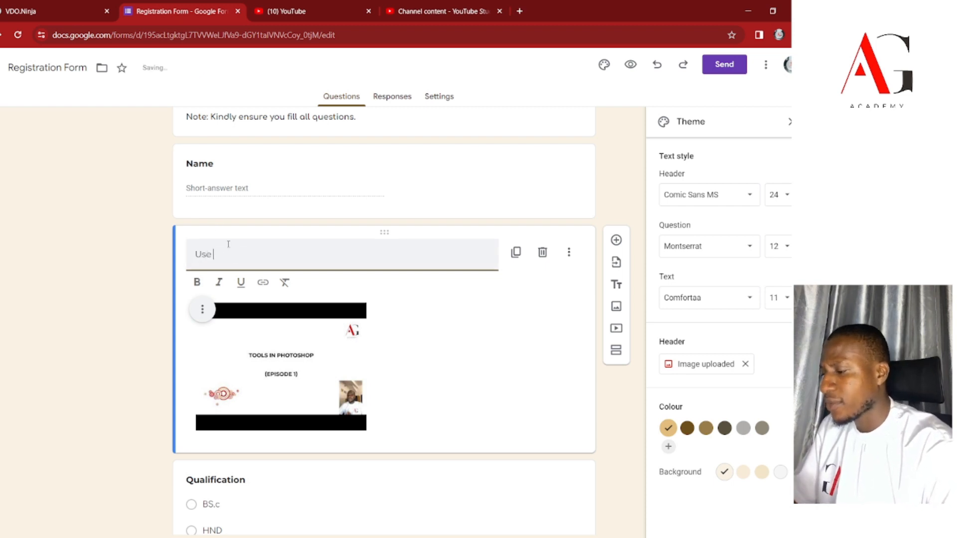
{"action": "type", "text": "e video"}
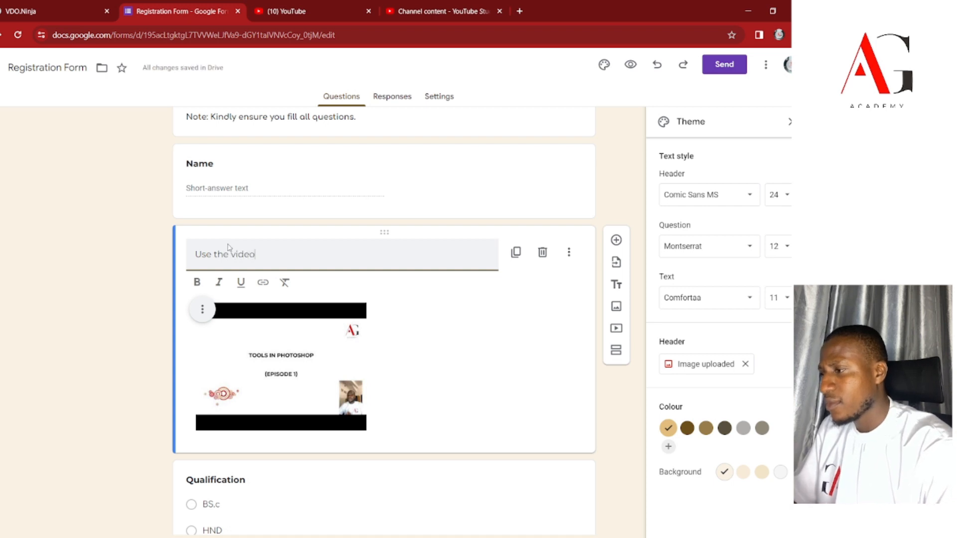
{"action": "key", "text": "ctrl+a"}
{"action": "type", "text": "Wa"}
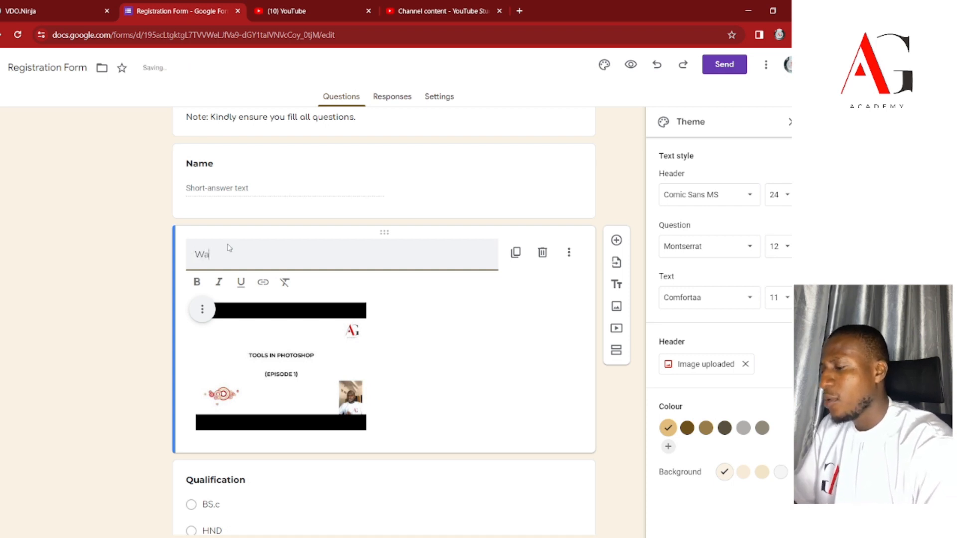
{"action": "type", "text": "tch the vide"}
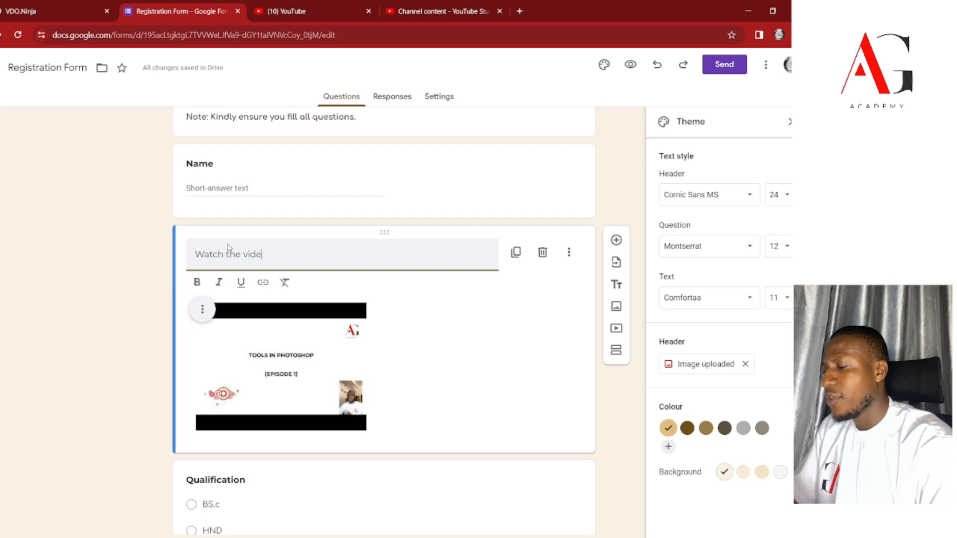
{"action": "type", "text": "o below nd describe the"}
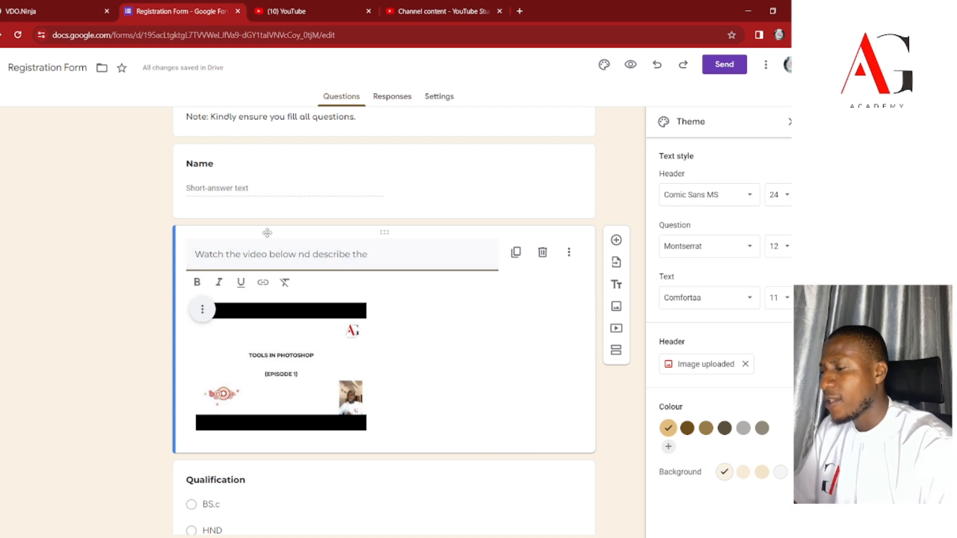
{"action": "type", "text": "a"}
{"action": "left_click", "coordinate": [373, 254]}
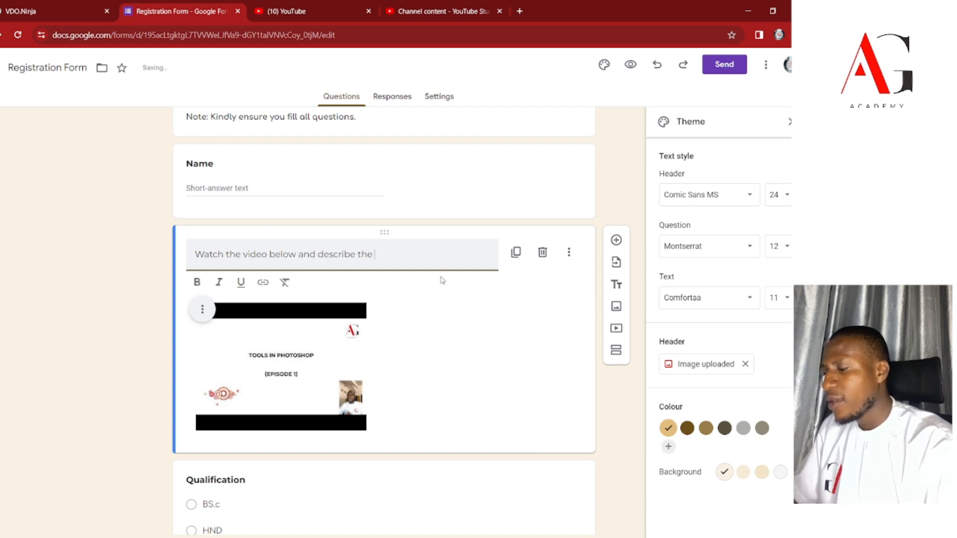
{"action": "type", "text": "complexion of the man in "}
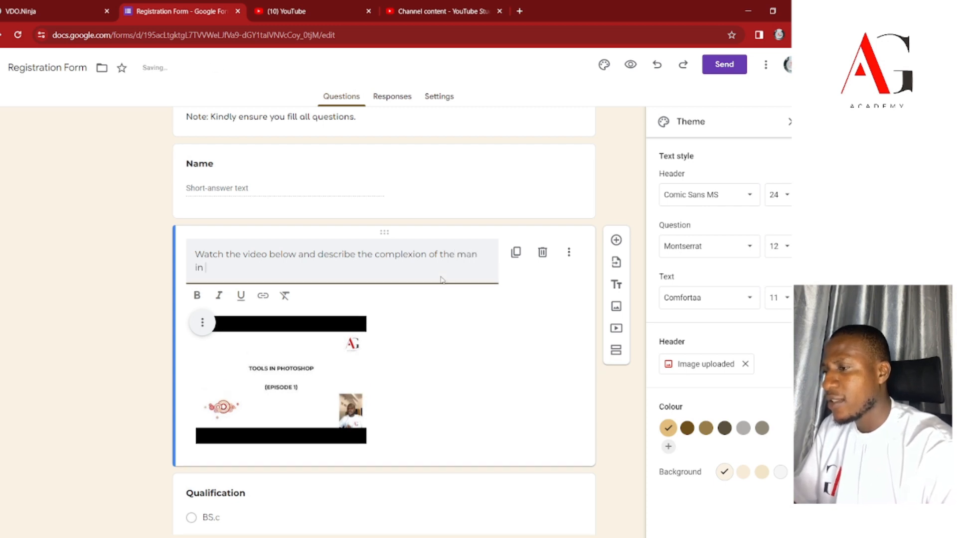
{"action": "type", "text": "it."}
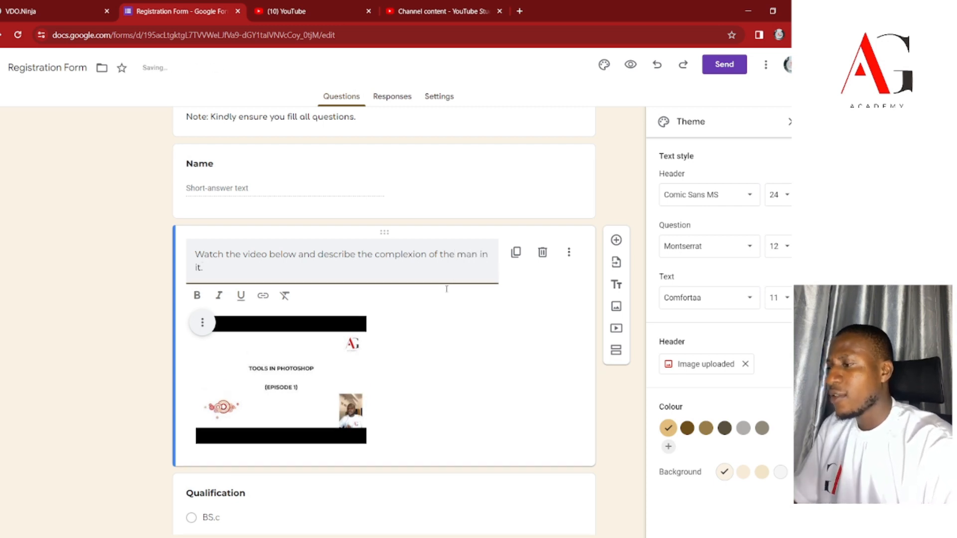
{"action": "scroll", "coordinate": [439, 282], "scroll_direction": "down", "scroll_amount": 3}
{"action": "left_click", "coordinate": [227, 338]}
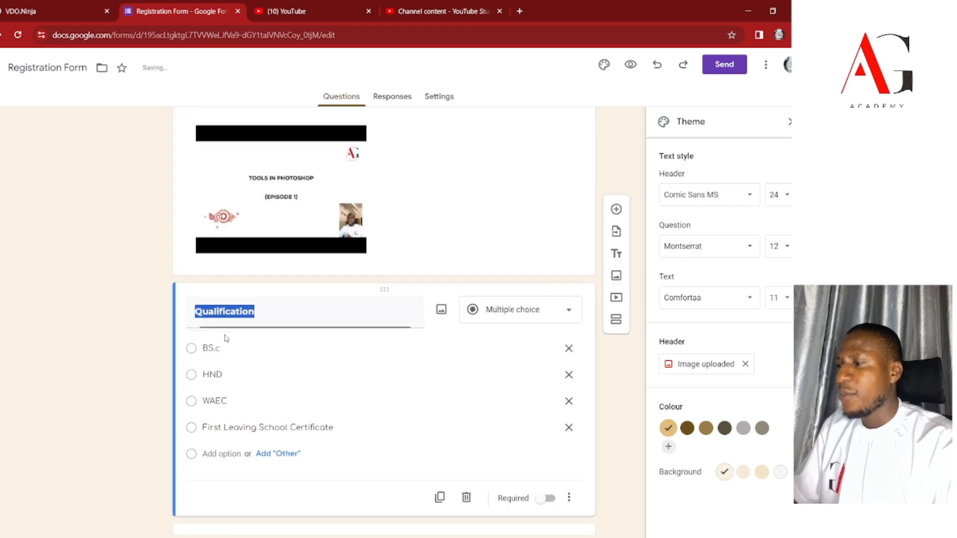
Retitle the Qualification question to 'Describe the man above?'.
{"action": "scroll", "coordinate": [292, 342], "scroll_direction": "up", "scroll_amount": 3}
{"action": "scroll", "coordinate": [273, 392], "scroll_direction": "down", "scroll_amount": 3}
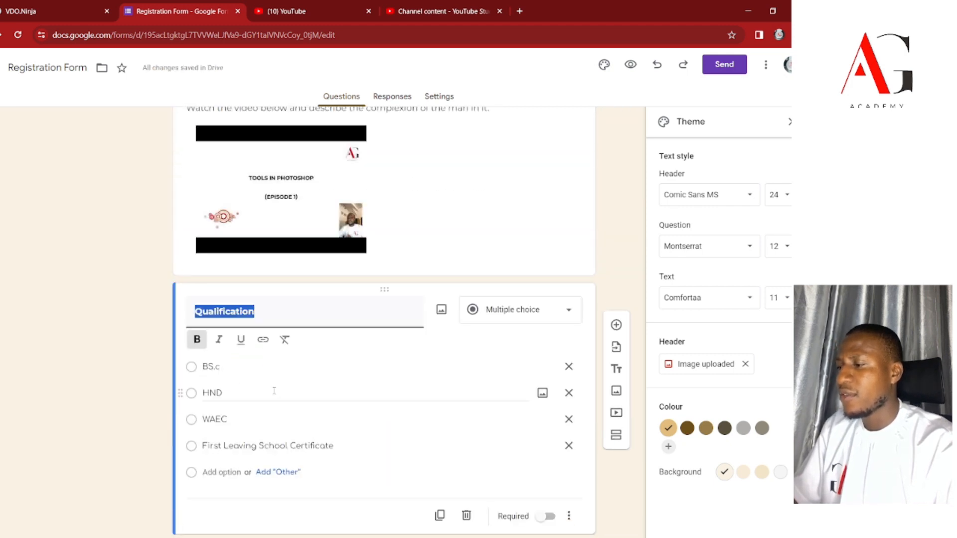
{"action": "type", "text": "Des"}
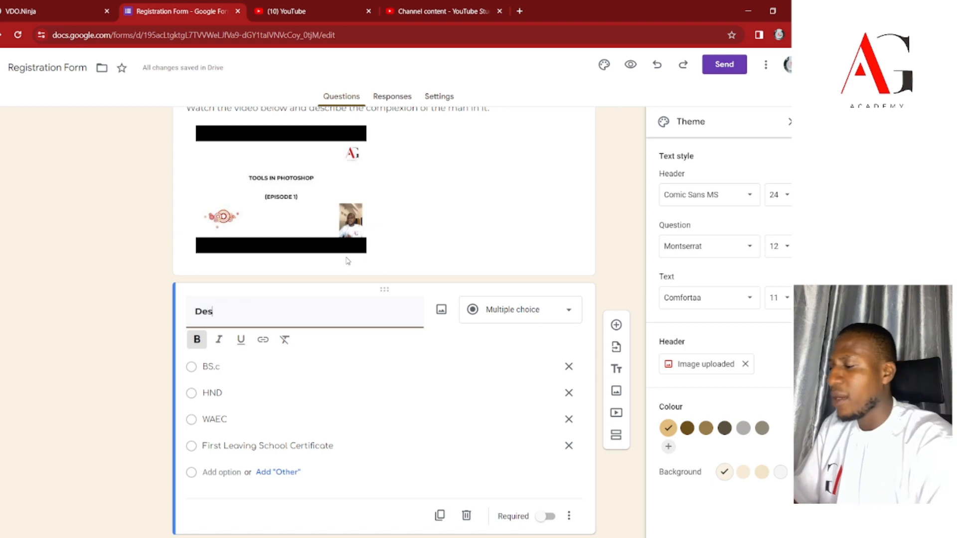
{"action": "type", "text": "cribe"}
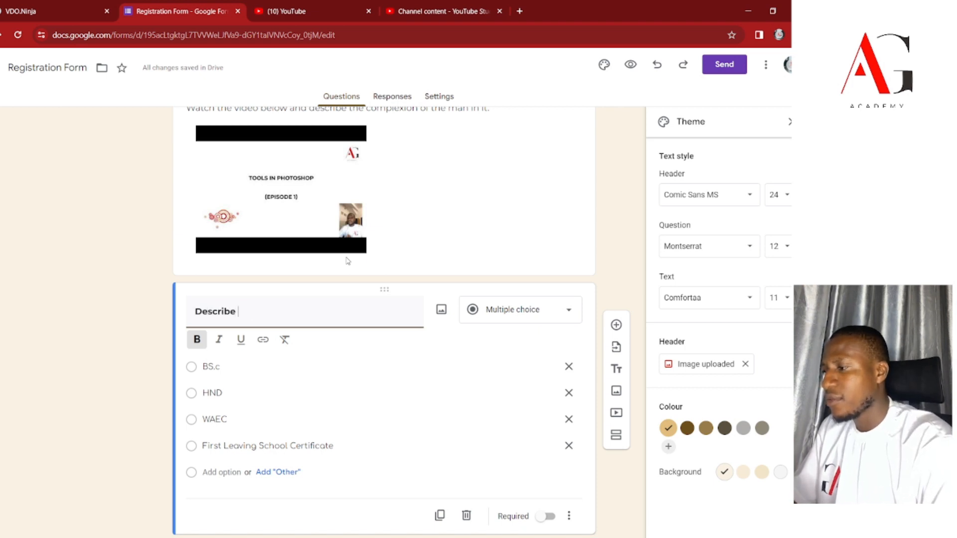
{"action": "type", "text": " the man above?>"}
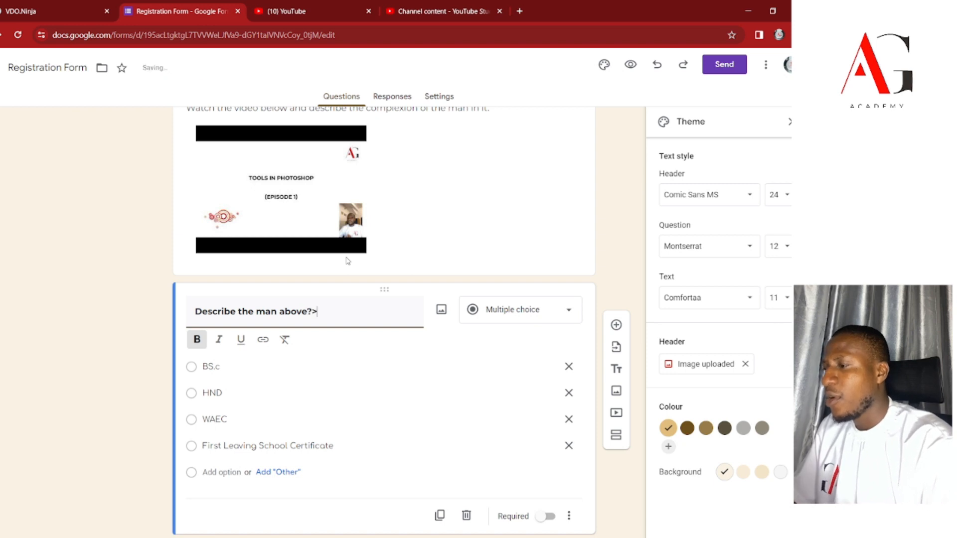
Rewrite the video caption to ask viewers to watch and answer the following questions below.
{"action": "scroll", "coordinate": [347, 260], "scroll_direction": "up", "scroll_amount": 6}
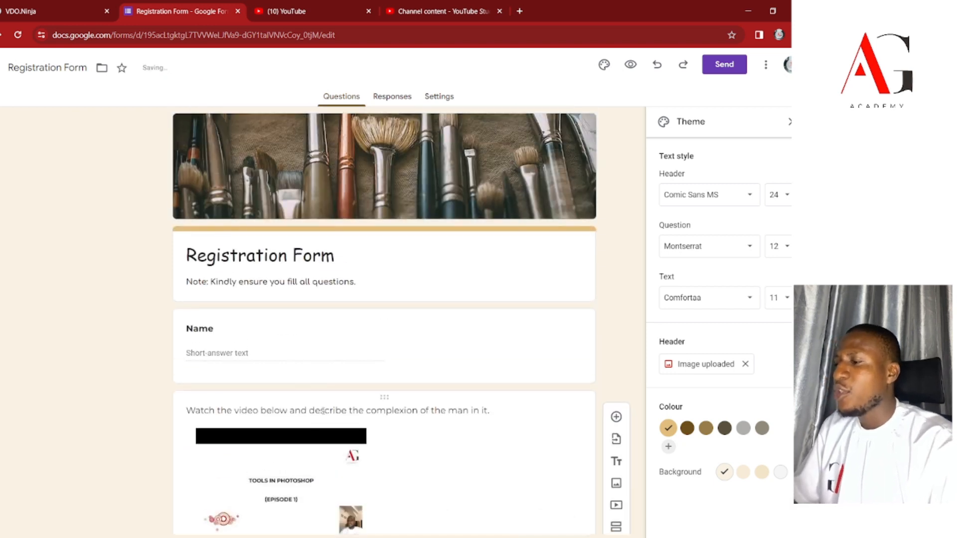
{"action": "triple_click", "coordinate": [339, 409]}
{"action": "type", "text": "Usind"}
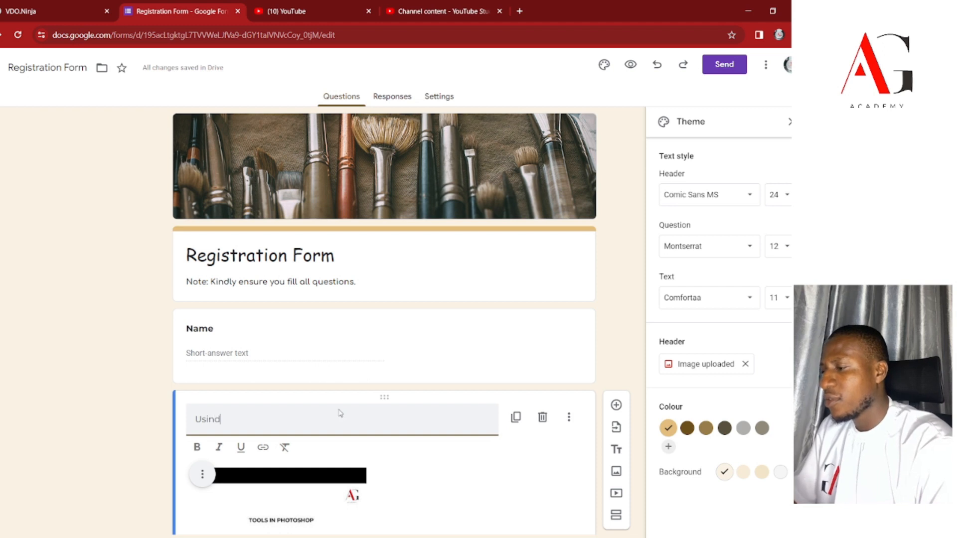
{"action": "key", "text": "ctrl+a"}
{"action": "type", "text": "Watch the video below and "}
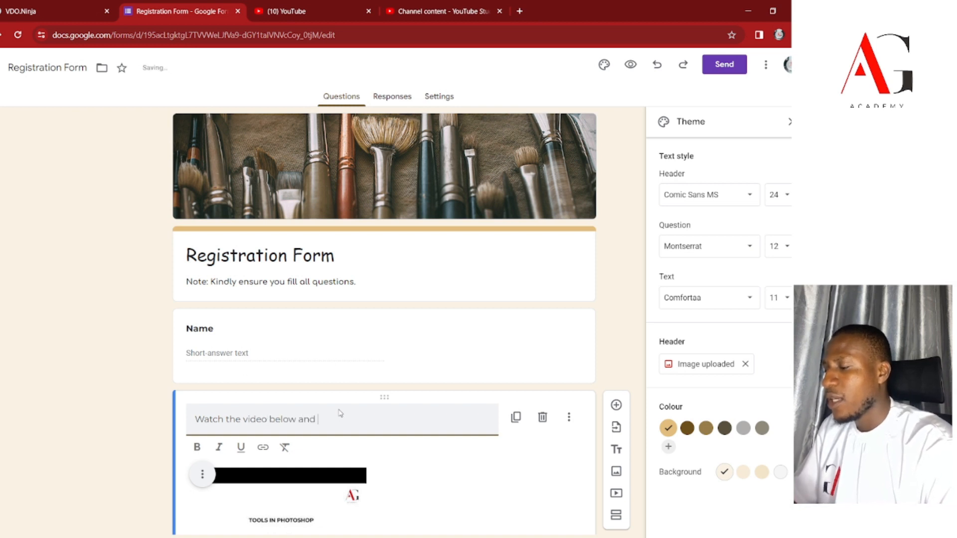
{"action": "type", "text": "answer the"}
{"action": "type", "text": "oll"}
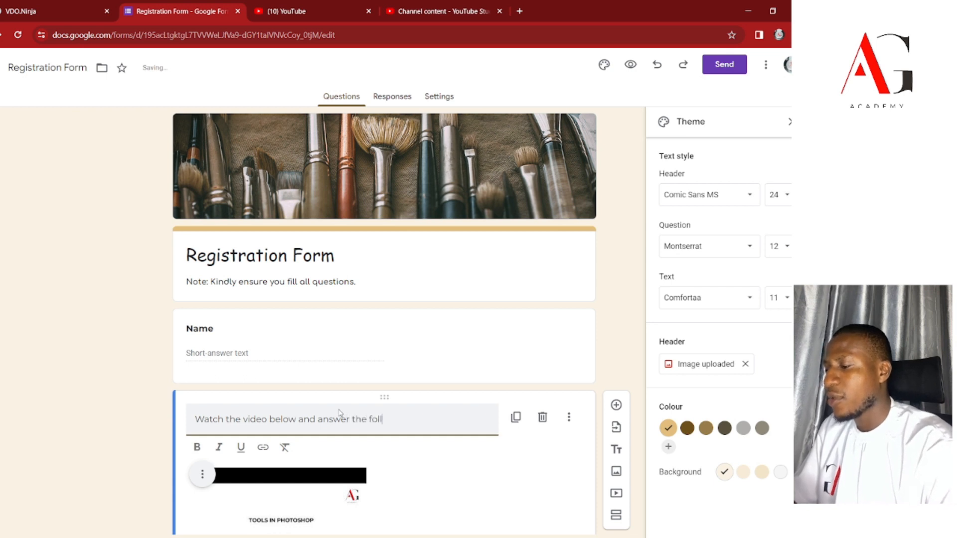
{"action": "type", "text": "owing questions?"}
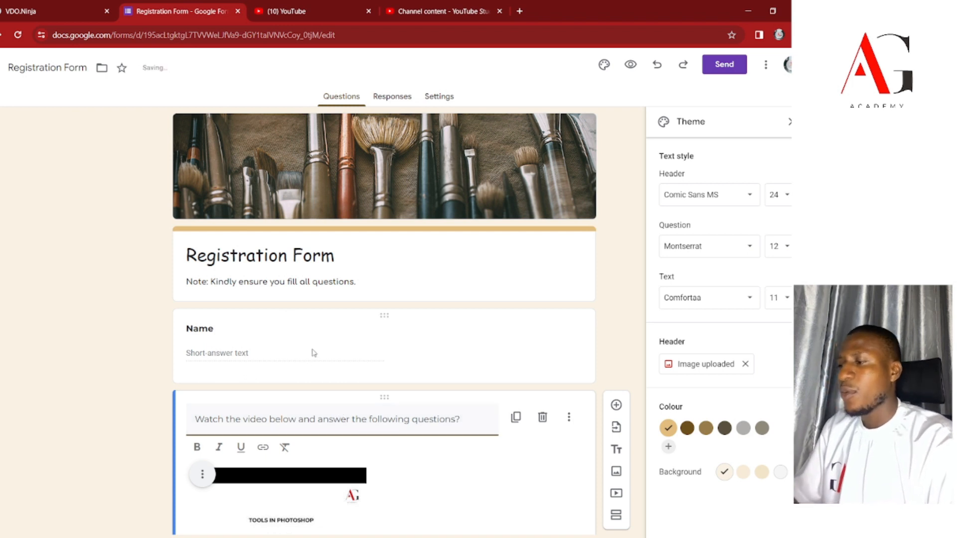
{"action": "scroll", "coordinate": [311, 369], "scroll_direction": "down", "scroll_amount": 3}
{"action": "left_click_drag", "start_coordinate": [270, 255], "coordinate": [298, 255]}
{"action": "key", "text": "BackSpace"}
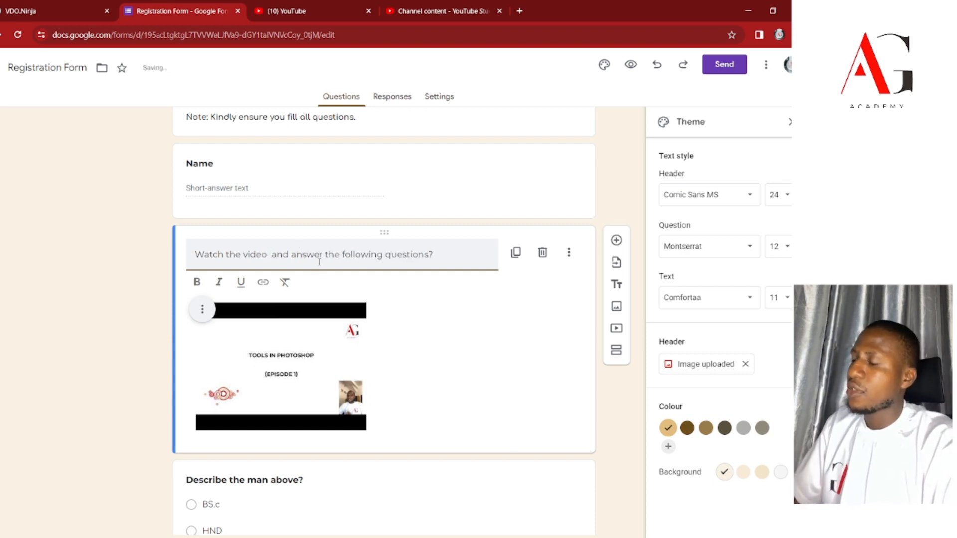
{"action": "type", "text": "questioons"}
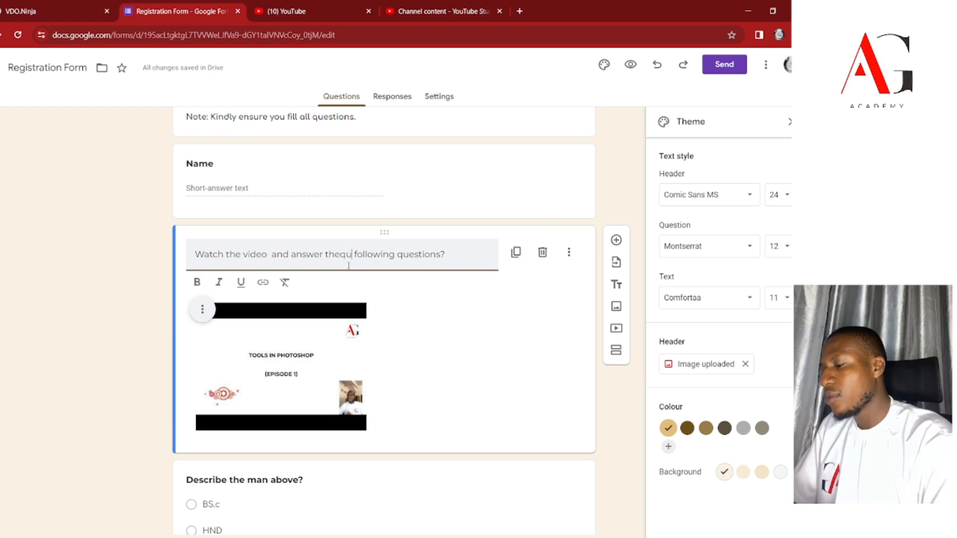
{"action": "key", "text": "BackSpace"}
{"action": "key", "text": "BackSpace"}
{"action": "key", "text": "BackSpace"}
{"action": "type", "text": "ns"}
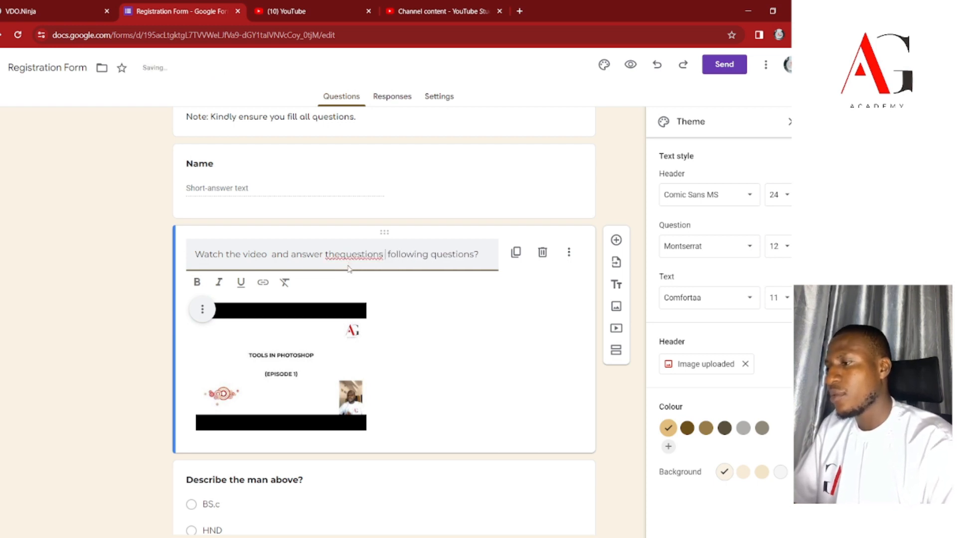
{"action": "type", "text": " below"}
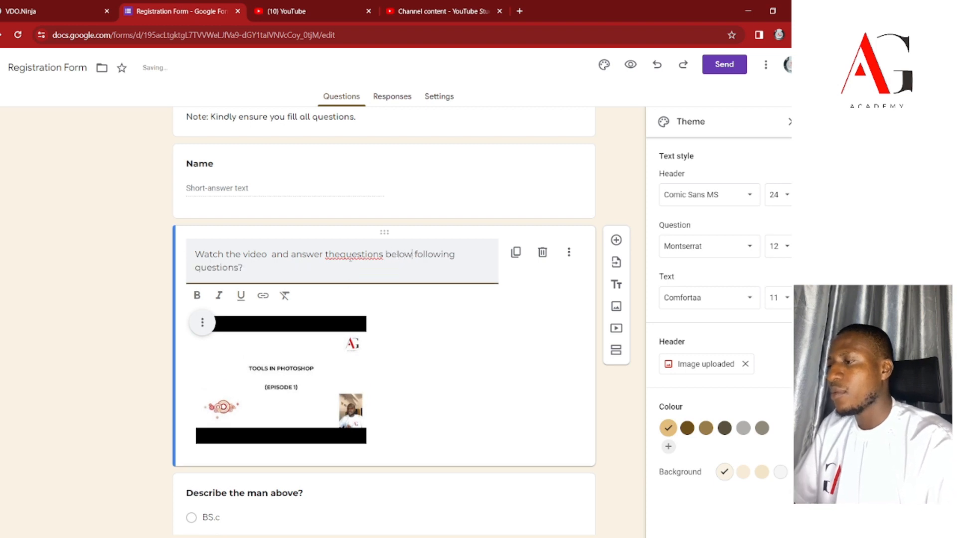
Correct the caption's misspellings of 'the questions' and 'below' using spelling suggestions.
{"action": "right_click", "coordinate": [353, 255]}
{"action": "left_click", "coordinate": [381, 270]}
{"action": "type", "text": "s"}
{"action": "right_click", "coordinate": [406, 253]}
{"action": "left_click", "coordinate": [416, 264]}
{"action": "key", "text": "BackSpace"}
{"action": "key", "text": "BackSpace"}
{"action": "key", "text": "BackSpace"}
{"action": "key", "text": "BackSpace"}
{"action": "type", "text": "ow"}
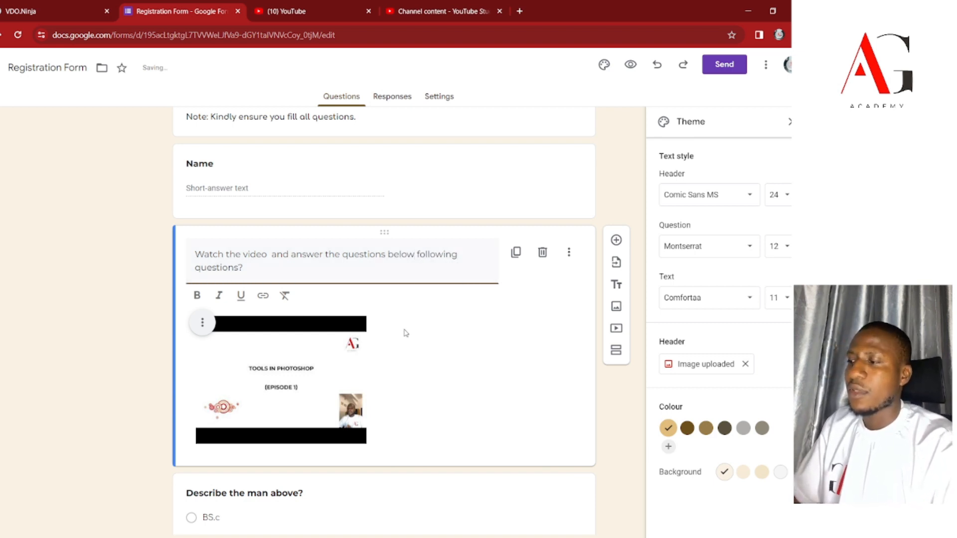
{"action": "left_click", "coordinate": [348, 183]}
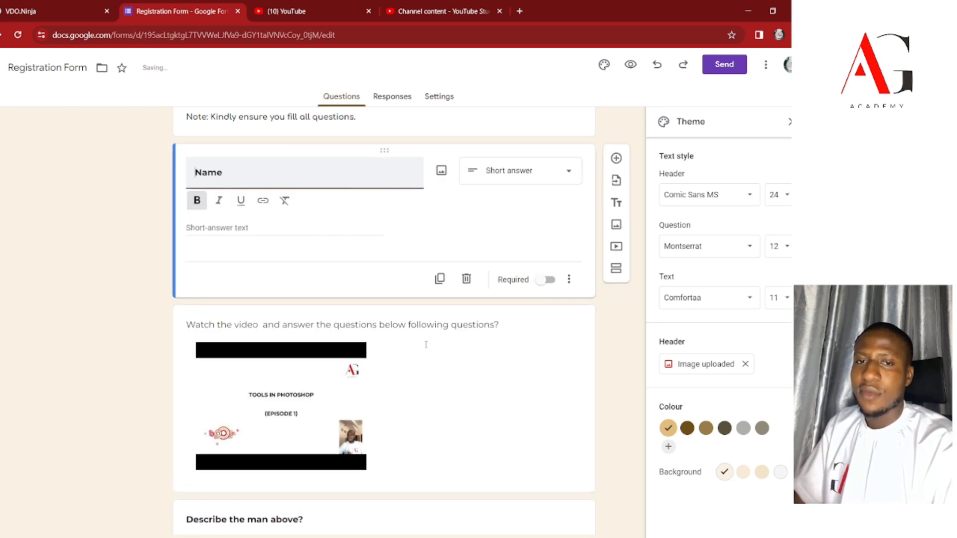
{"action": "scroll", "coordinate": [426, 344], "scroll_direction": "down", "scroll_amount": 6}
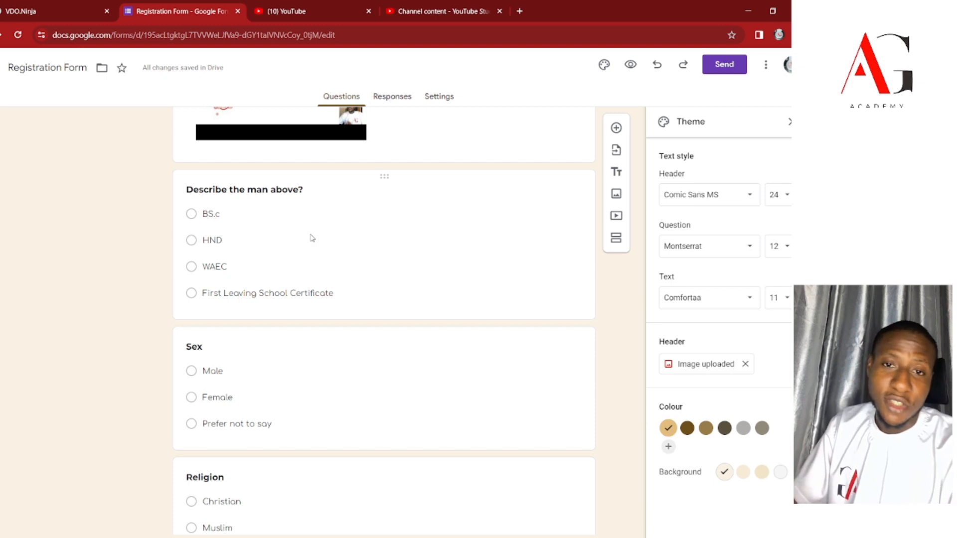
{"action": "scroll", "coordinate": [357, 325], "scroll_direction": "up", "scroll_amount": 10}
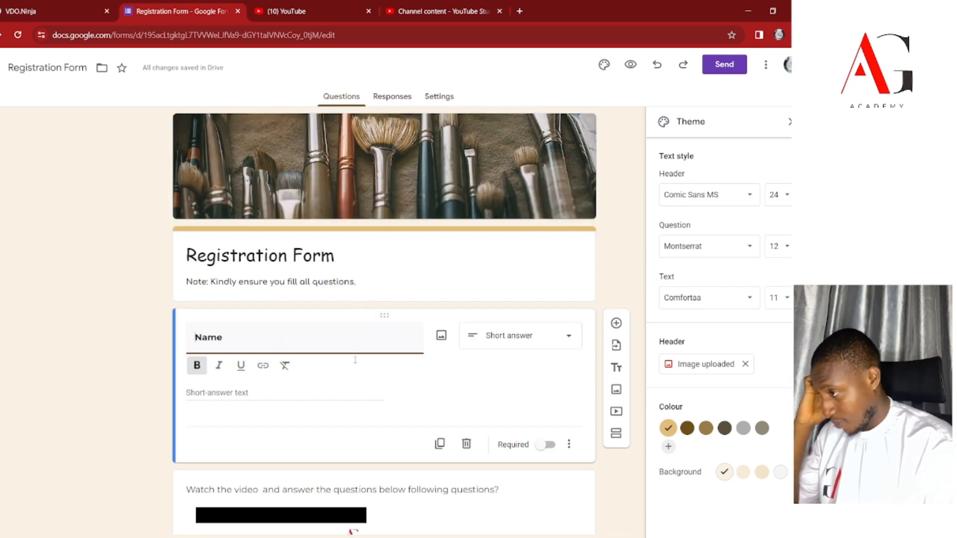
{"action": "scroll", "coordinate": [390, 414], "scroll_direction": "down", "scroll_amount": 6}
{"action": "scroll", "coordinate": [390, 414], "scroll_direction": "up", "scroll_amount": 3}
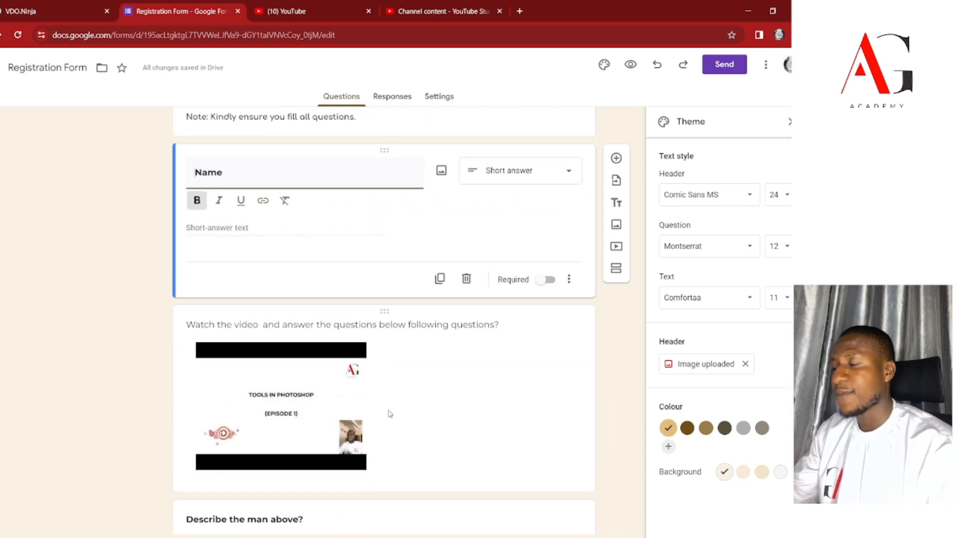
Add an image item below Name and upload the intro layout picture from the computer.
{"action": "left_click", "coordinate": [617, 225]}
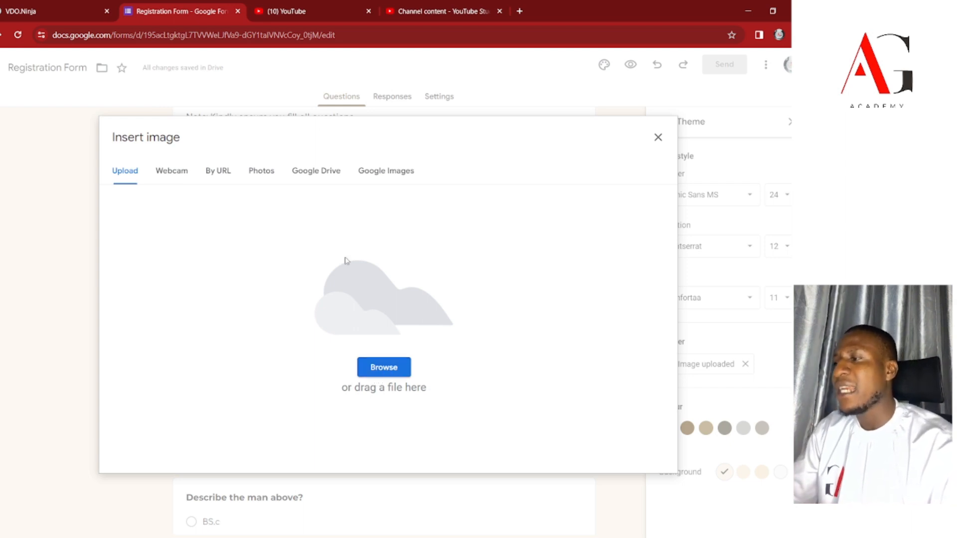
{"action": "left_click", "coordinate": [386, 374]}
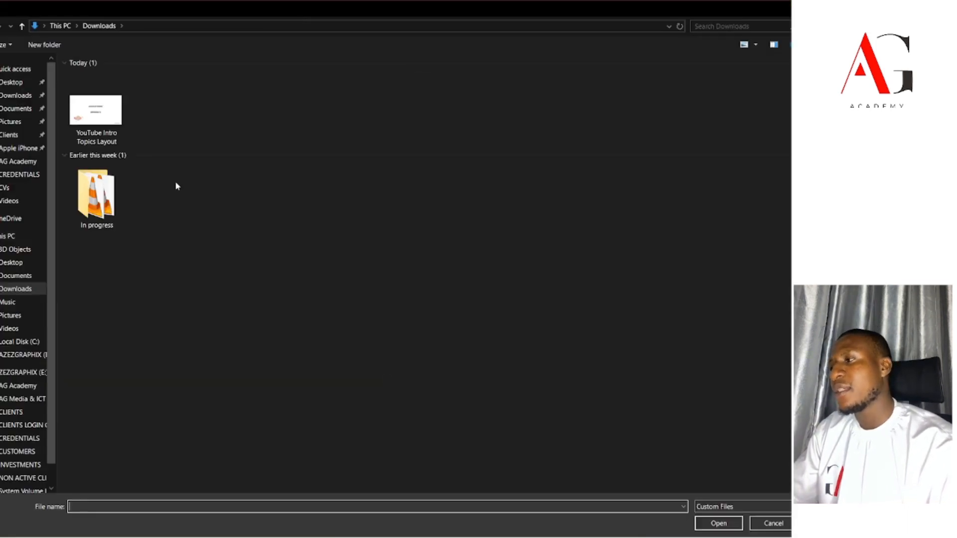
{"action": "double_click", "coordinate": [98, 124]}
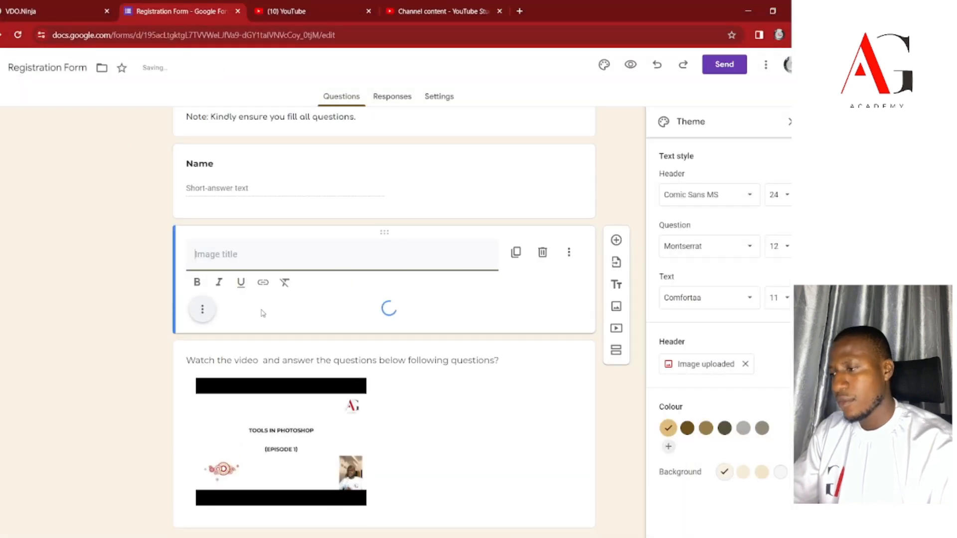
Make the Residential Address question title bold with Ctrl+B.
{"action": "scroll", "coordinate": [408, 342], "scroll_direction": "down", "scroll_amount": 7}
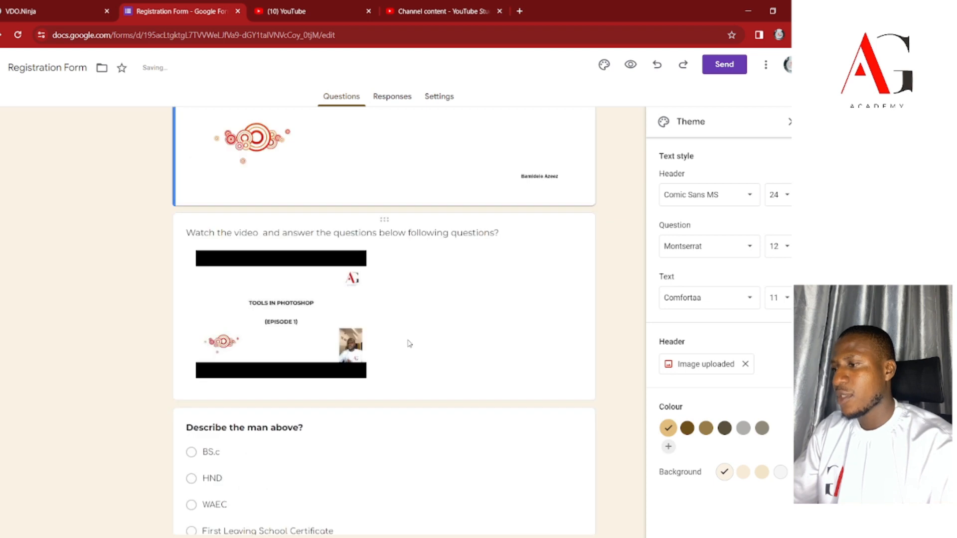
{"action": "scroll", "coordinate": [479, 379], "scroll_direction": "up", "scroll_amount": 7}
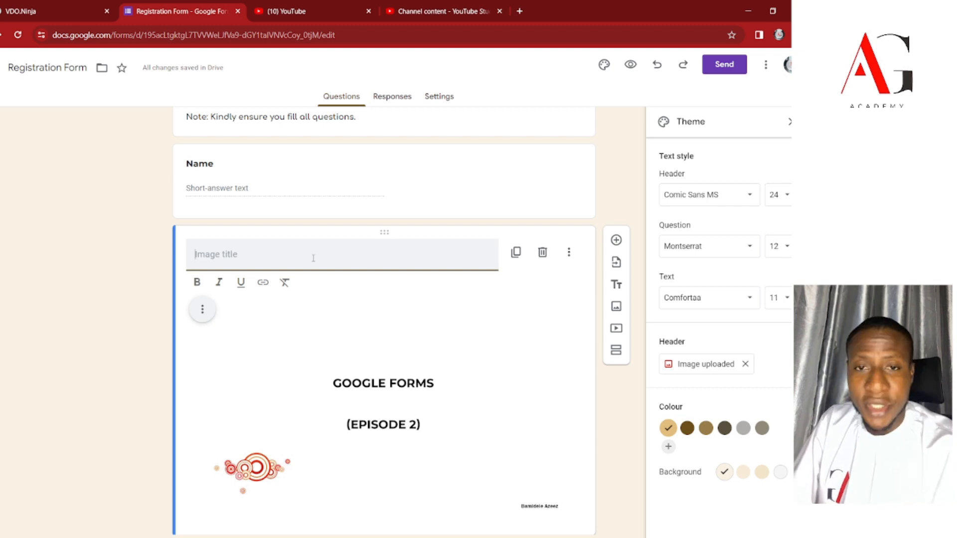
{"action": "scroll", "coordinate": [313, 258], "scroll_direction": "up", "scroll_amount": 3}
{"action": "scroll", "coordinate": [314, 260], "scroll_direction": "down", "scroll_amount": 15}
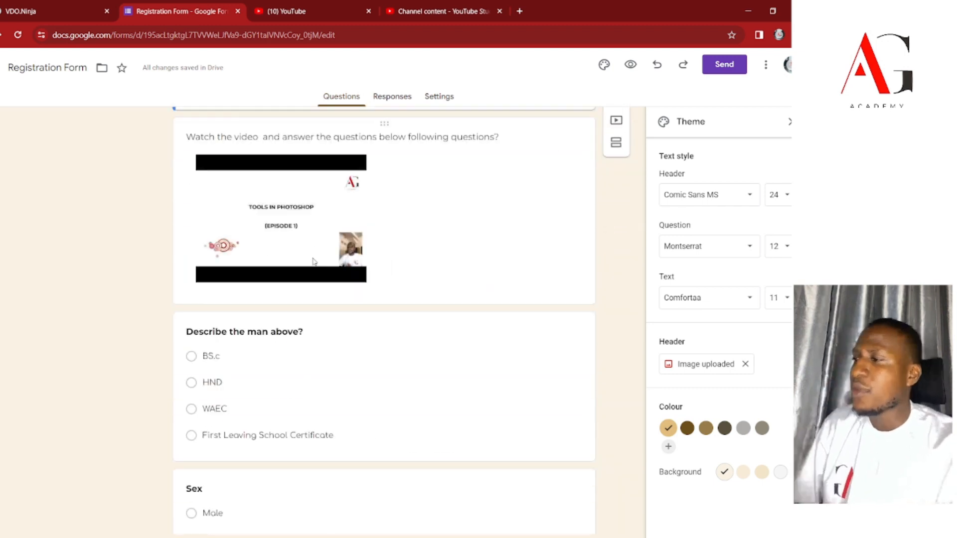
{"action": "scroll", "coordinate": [324, 305], "scroll_direction": "down", "scroll_amount": 1}
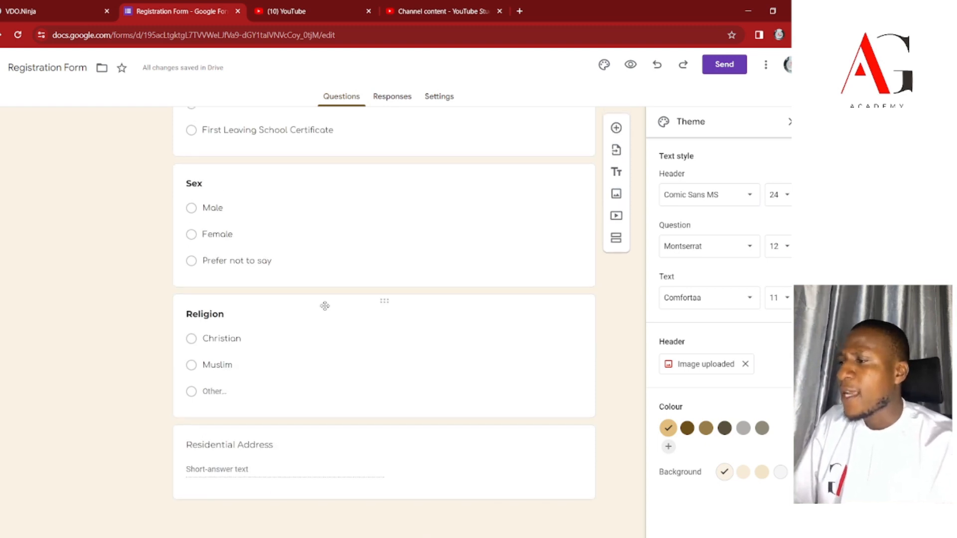
{"action": "left_click", "coordinate": [259, 459]}
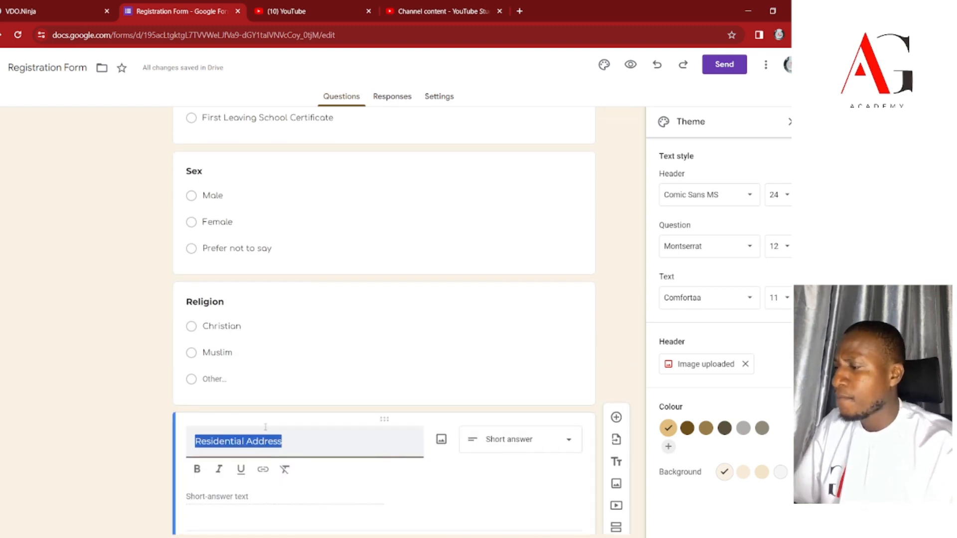
{"action": "key", "text": "ctrl+b"}
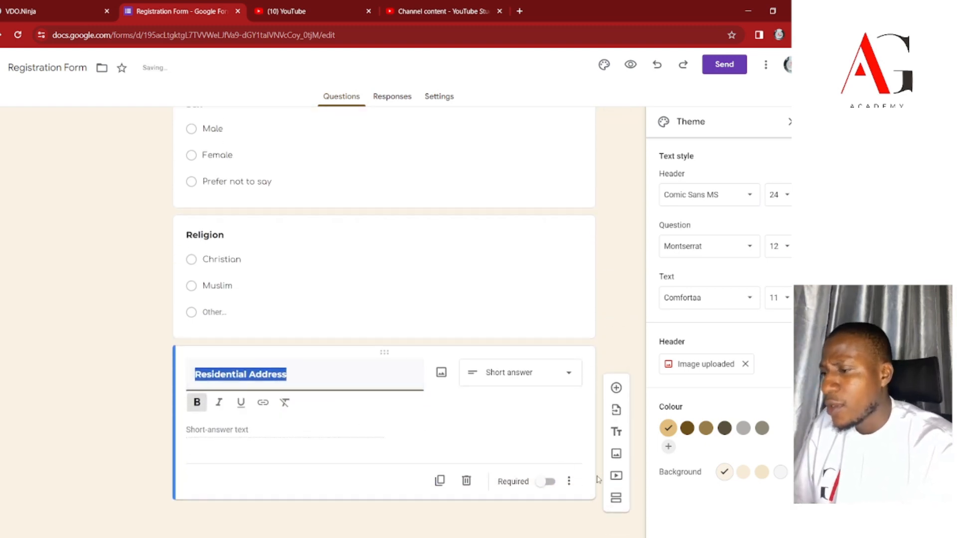
{"action": "scroll", "coordinate": [514, 454], "scroll_direction": "up", "scroll_amount": 15}
{"action": "scroll", "coordinate": [507, 452], "scroll_direction": "up", "scroll_amount": 6}
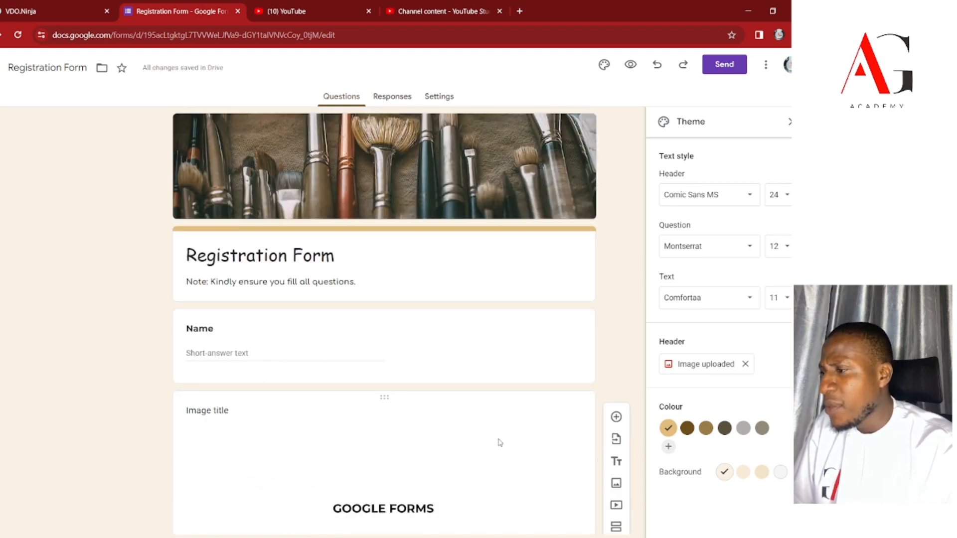
{"action": "scroll", "coordinate": [489, 444], "scroll_direction": "down", "scroll_amount": 10}
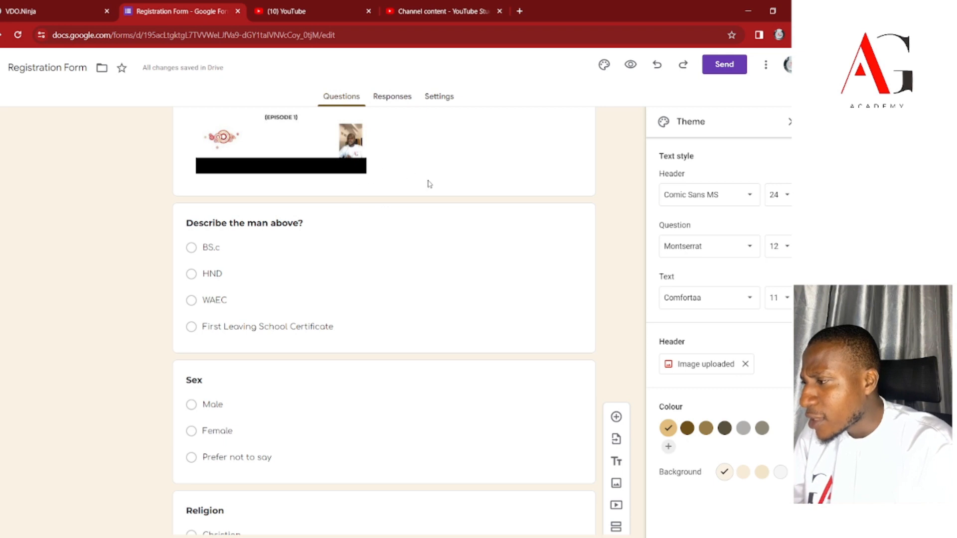
{"action": "scroll", "coordinate": [463, 255], "scroll_direction": "up", "scroll_amount": 6}
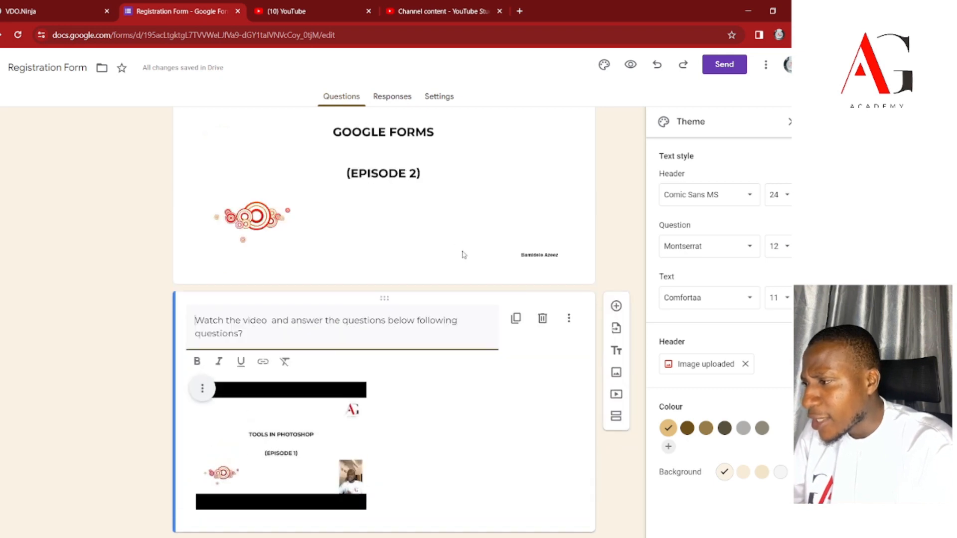
Insert a new section after the video item.
{"action": "left_click", "coordinate": [617, 416]}
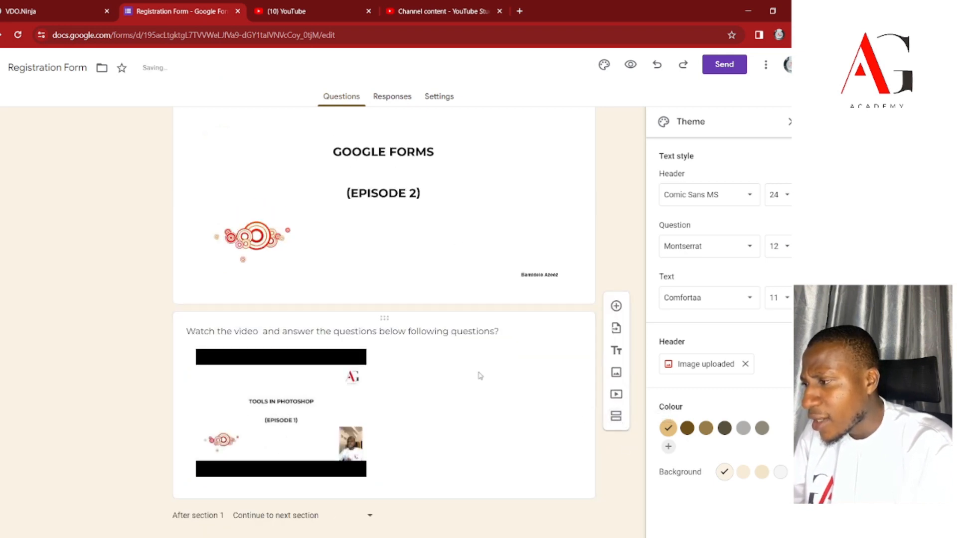
{"action": "scroll", "coordinate": [480, 376], "scroll_direction": "up", "scroll_amount": 7}
{"action": "scroll", "coordinate": [480, 375], "scroll_direction": "down", "scroll_amount": 10}
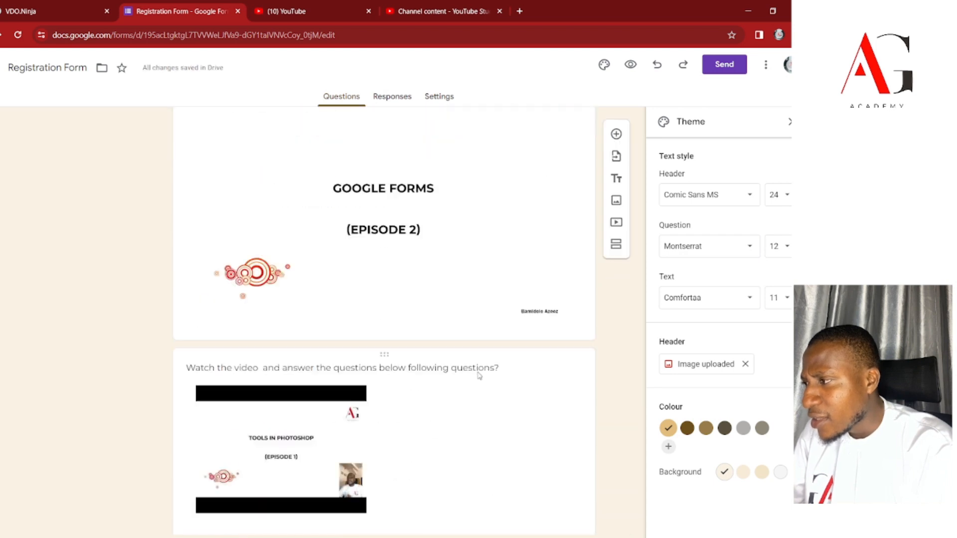
{"action": "scroll", "coordinate": [479, 376], "scroll_direction": "down", "scroll_amount": 3}
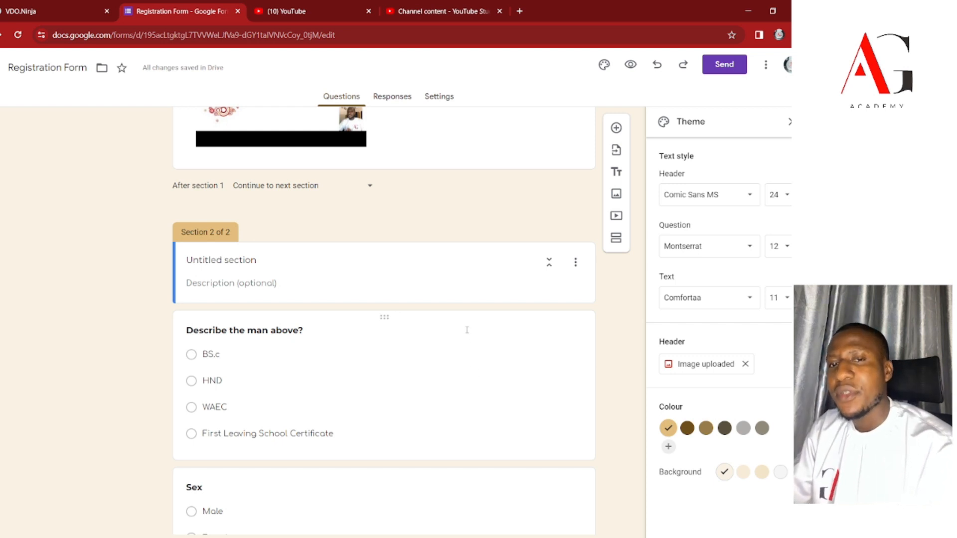
Cancel deleting the second section with its questions, and undo the section break instead.
{"action": "left_click", "coordinate": [575, 262]}
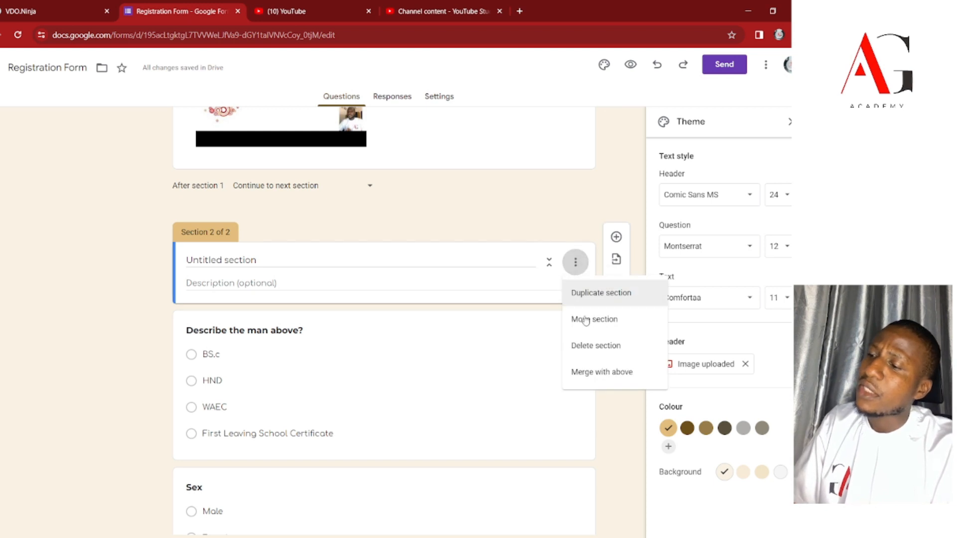
{"action": "left_click", "coordinate": [590, 352]}
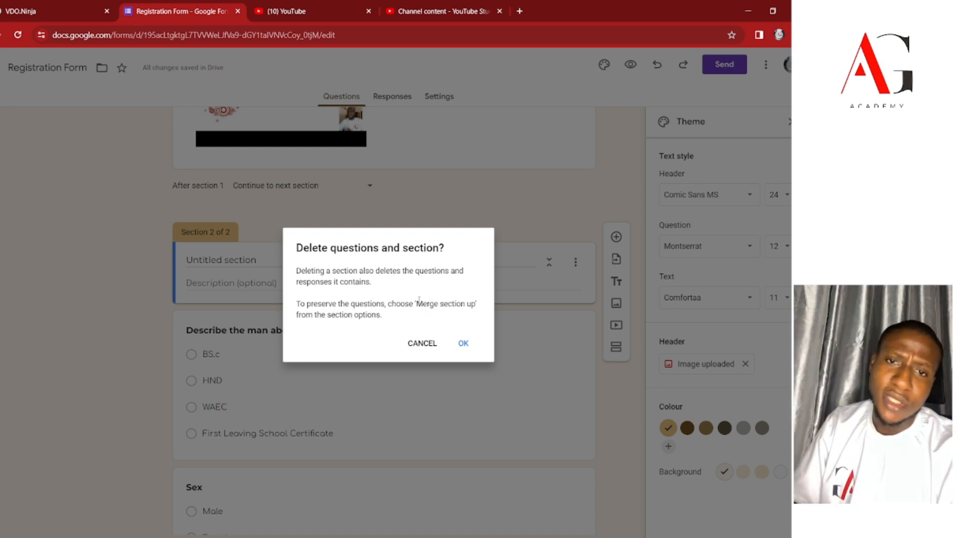
{"action": "left_click", "coordinate": [416, 343]}
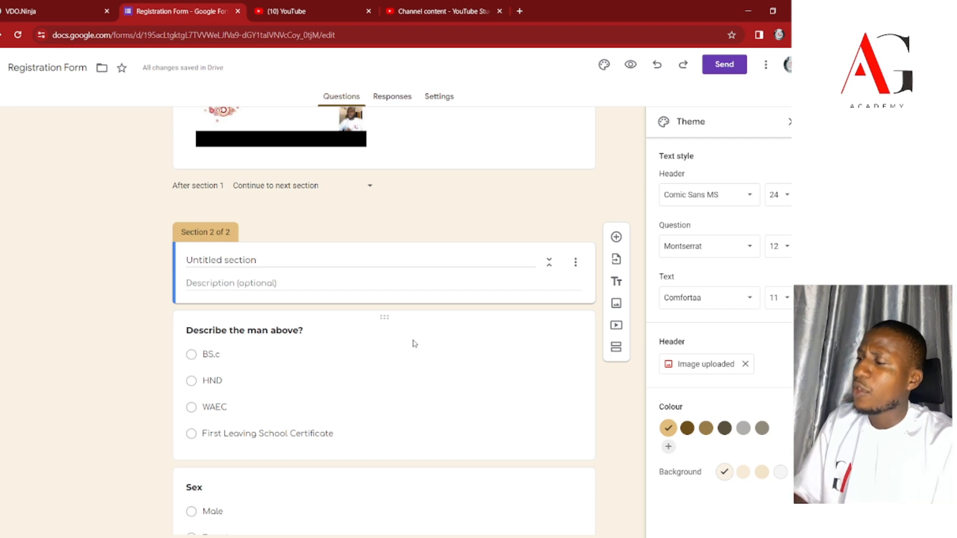
{"action": "key", "text": "ctrl+z"}
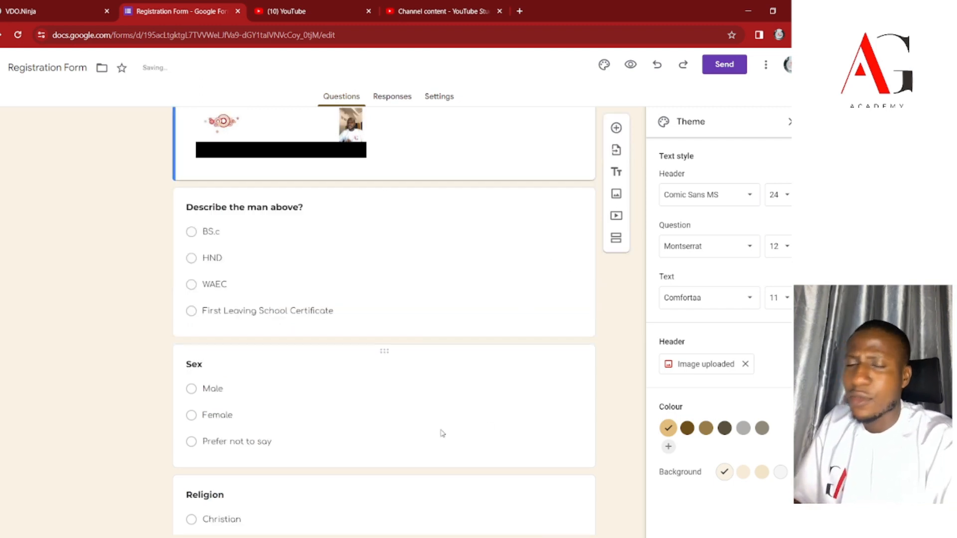
{"action": "scroll", "coordinate": [442, 434], "scroll_direction": "up", "scroll_amount": 5}
{"action": "scroll", "coordinate": [441, 434], "scroll_direction": "up", "scroll_amount": 8}
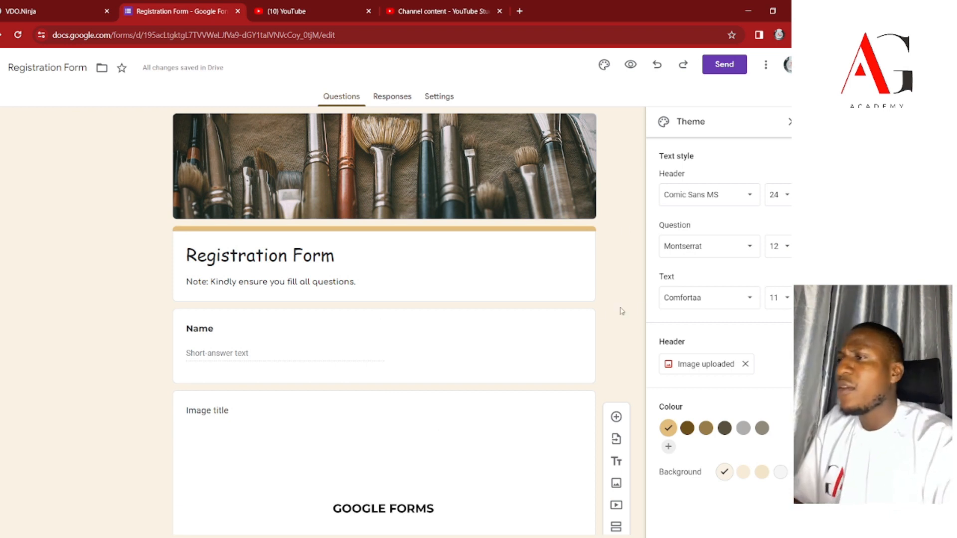
Preview the Registration Form in a new tab, dismiss the auto-save notice, and return to the editor.
{"action": "left_click", "coordinate": [631, 66]}
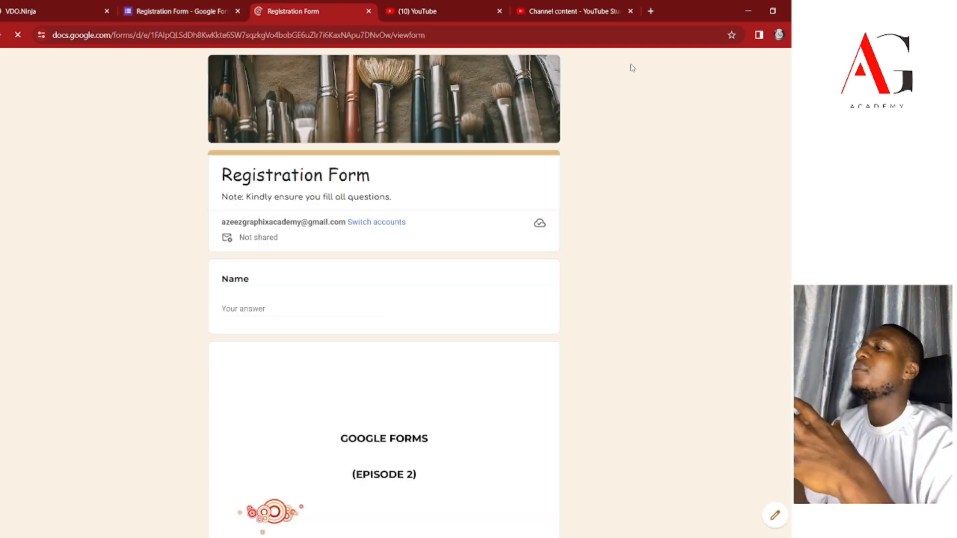
{"action": "scroll", "coordinate": [508, 208], "scroll_direction": "down", "scroll_amount": 12}
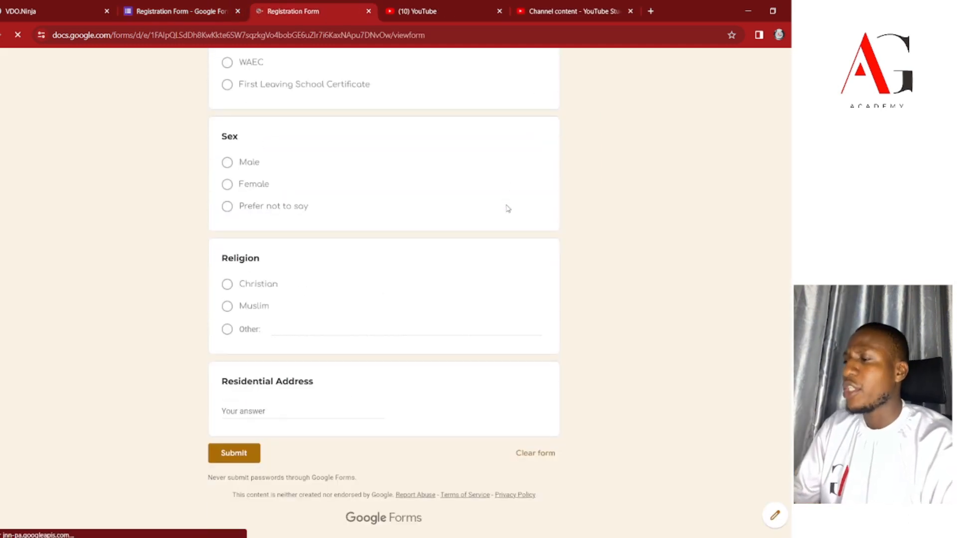
{"action": "scroll", "coordinate": [507, 208], "scroll_direction": "up", "scroll_amount": 12}
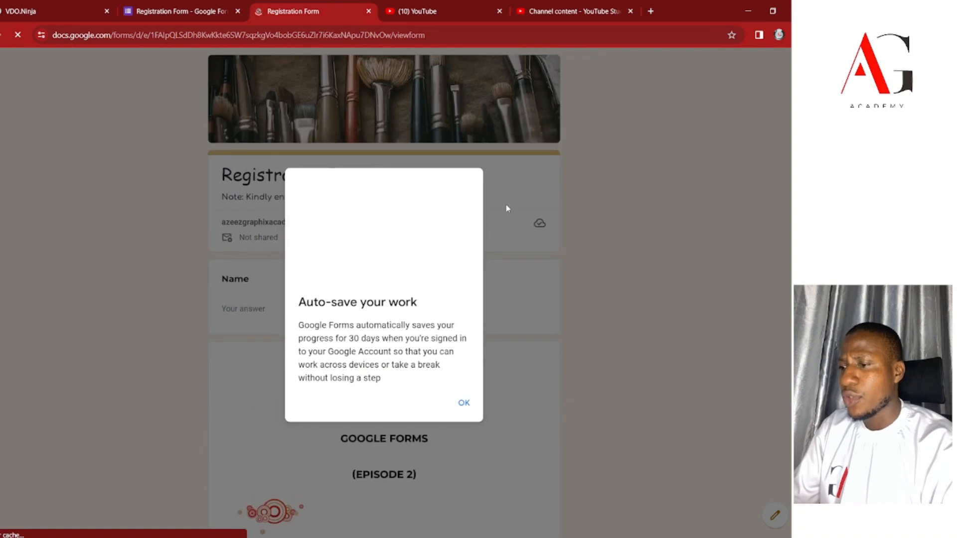
{"action": "left_click", "coordinate": [463, 402]}
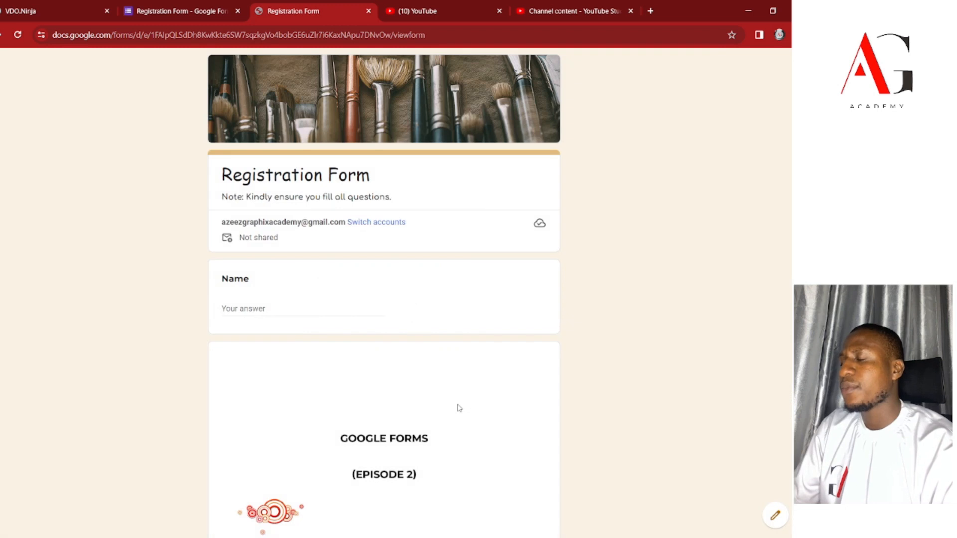
{"action": "left_click", "coordinate": [200, 11]}
{"action": "scroll", "coordinate": [325, 327], "scroll_direction": "down", "scroll_amount": 3}
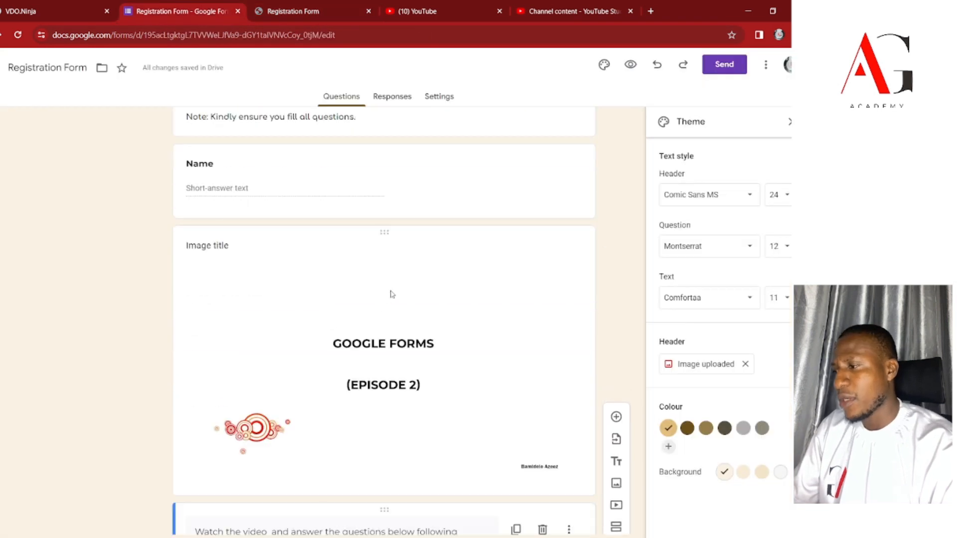
Delete the GOOGLE FORMS image item and the video item.
{"action": "left_click", "coordinate": [510, 378]}
{"action": "left_click", "coordinate": [542, 254]}
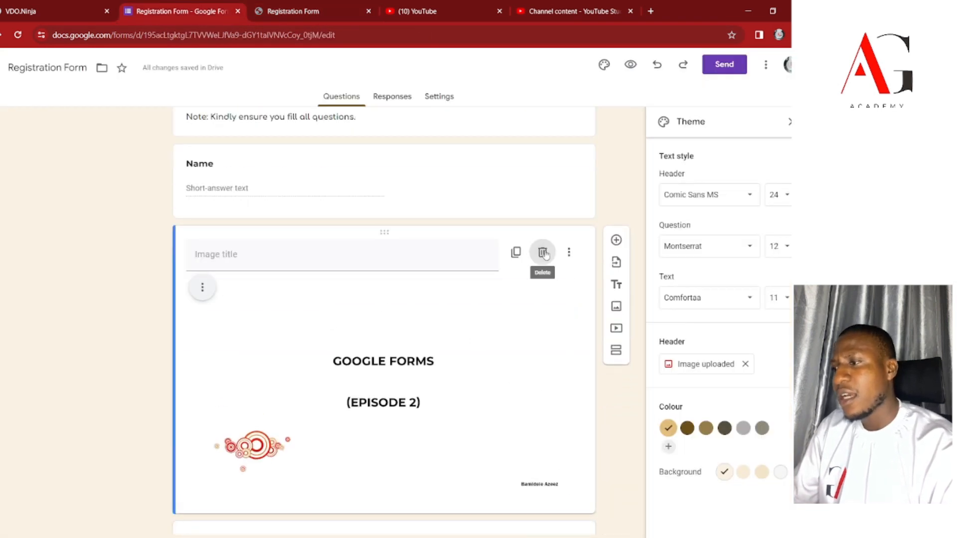
{"action": "left_click", "coordinate": [522, 364]}
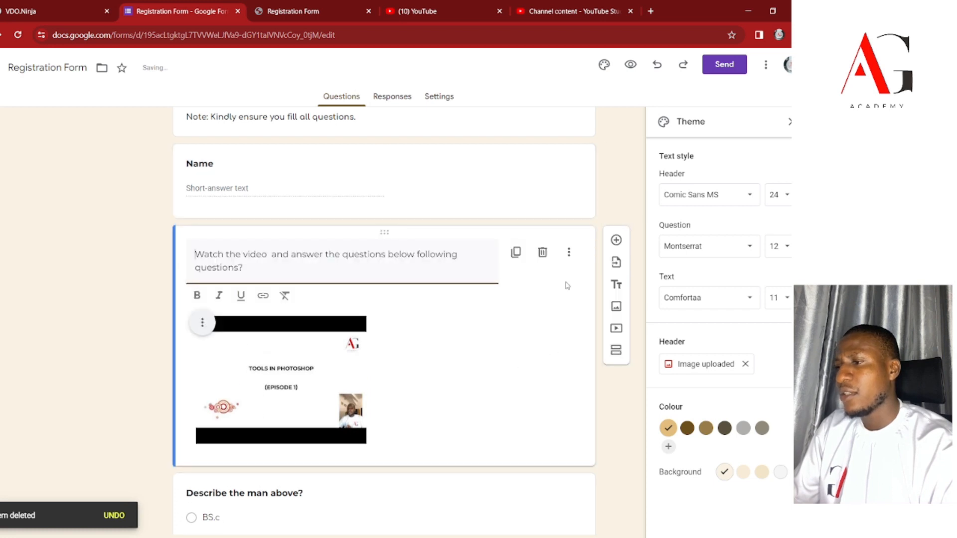
{"action": "left_click", "coordinate": [543, 252]}
Retitle the 'Describe the man above?' question back to Qualification.
{"action": "left_click", "coordinate": [476, 325]}
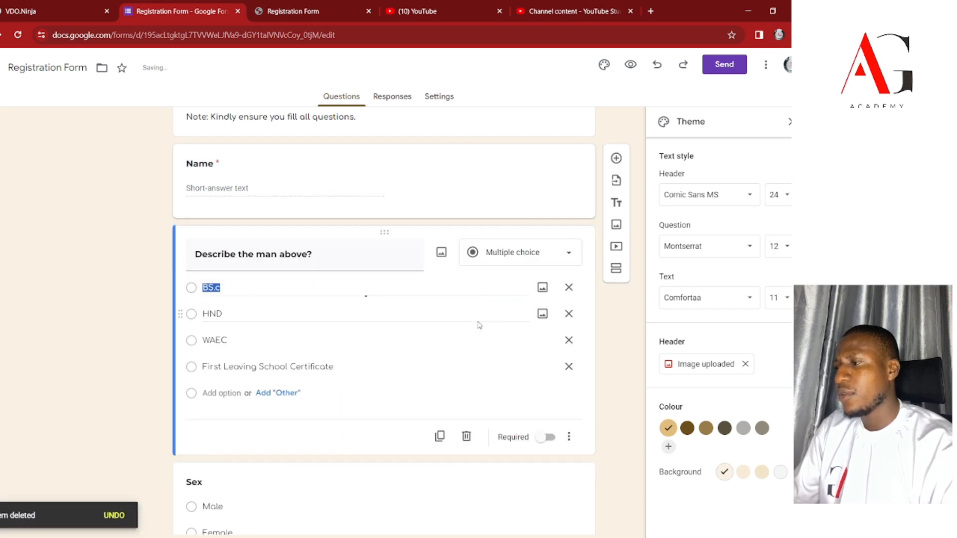
{"action": "left_click_drag", "start_coordinate": [336, 260], "coordinate": [88, 245]}
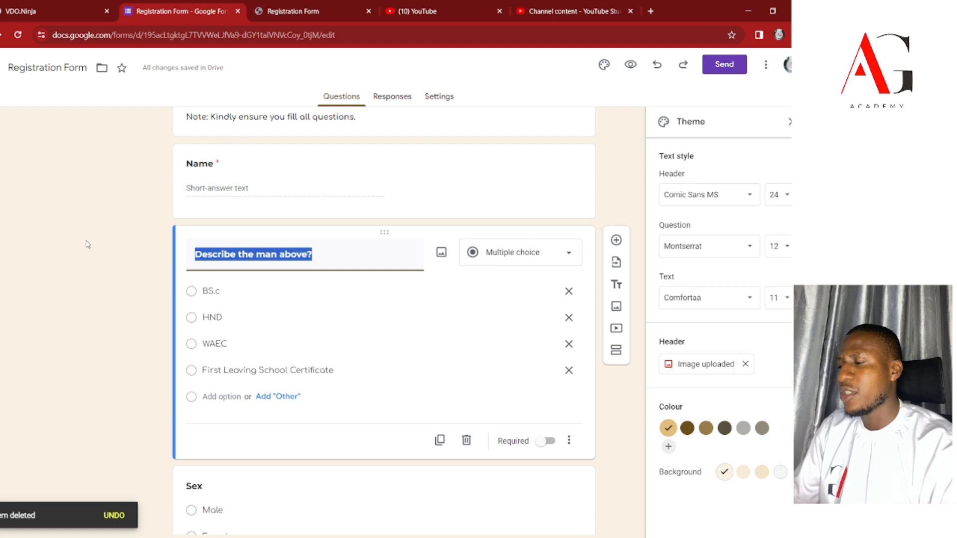
{"action": "type", "text": "Quaki"}
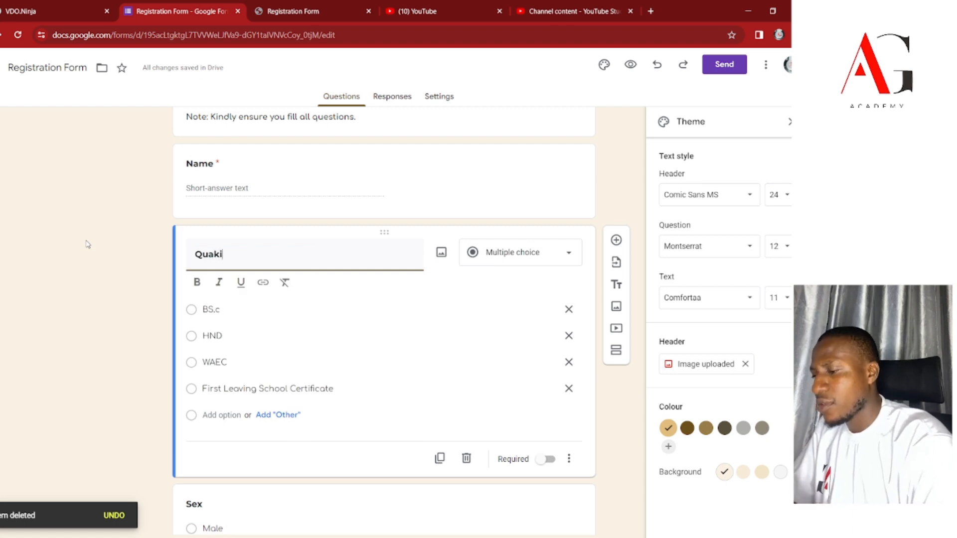
{"action": "key", "text": "BackSpace"}
{"action": "key", "text": "BackSpace"}
{"action": "type", "text": "lifi"}
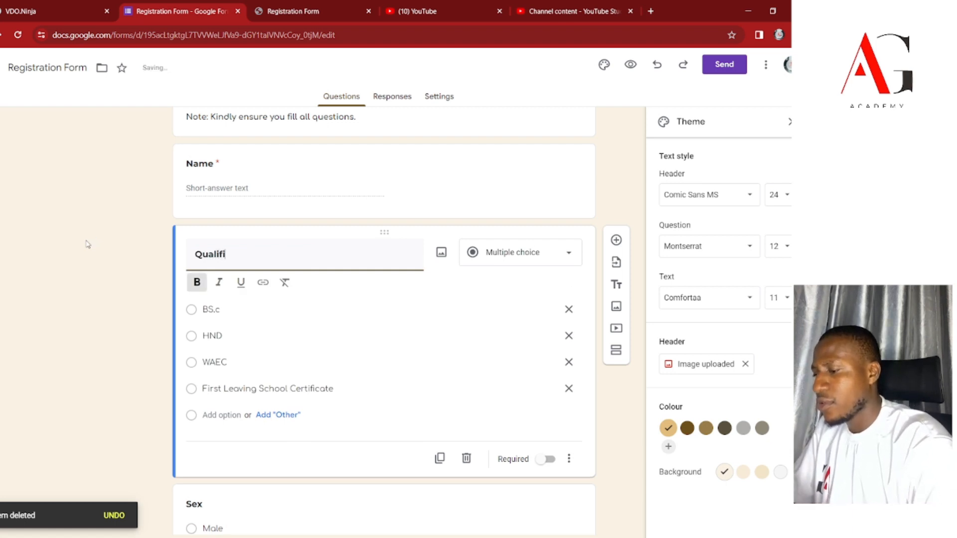
{"action": "type", "text": "cation"}
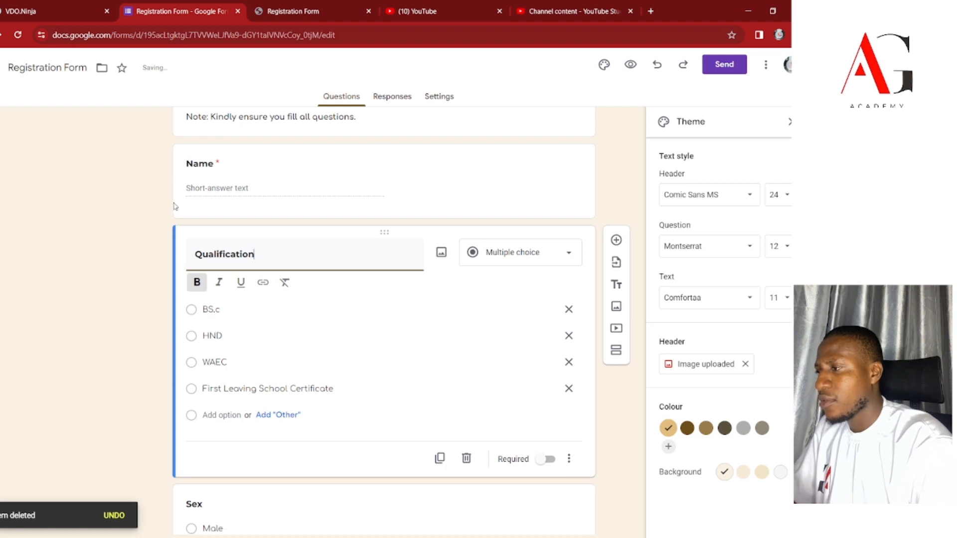
{"action": "left_click", "coordinate": [248, 196]}
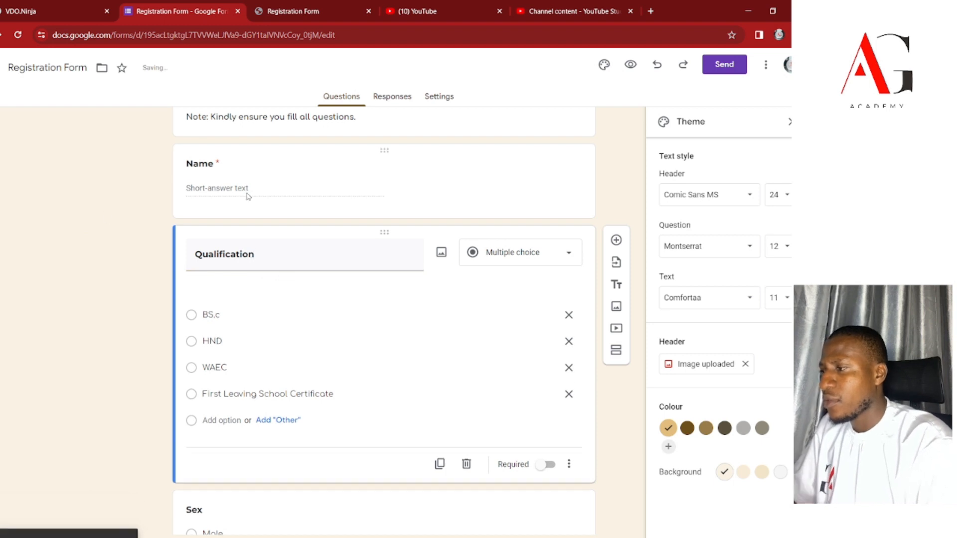
Make the Name question optional by turning off its Required toggle.
{"action": "left_click", "coordinate": [226, 171]}
{"action": "left_click", "coordinate": [552, 280]}
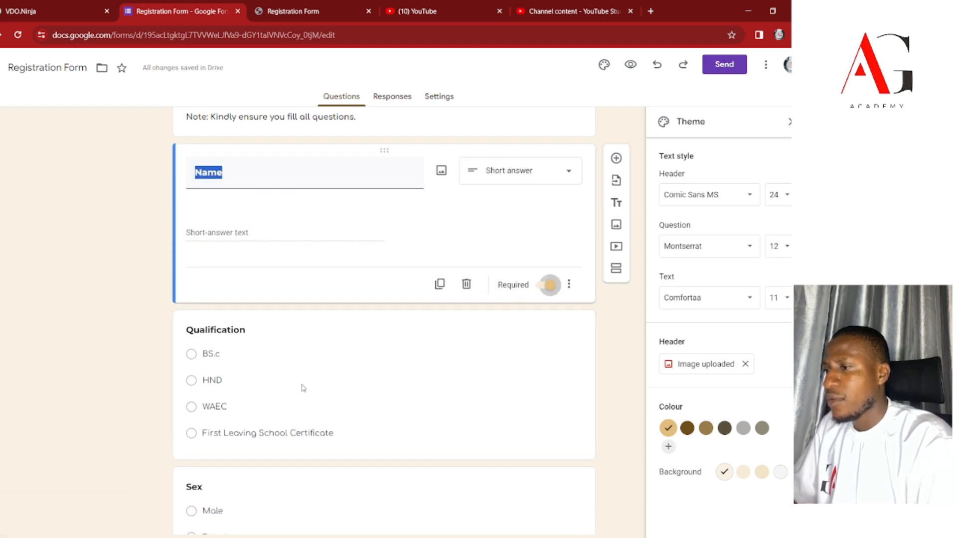
{"action": "left_click", "coordinate": [310, 321]}
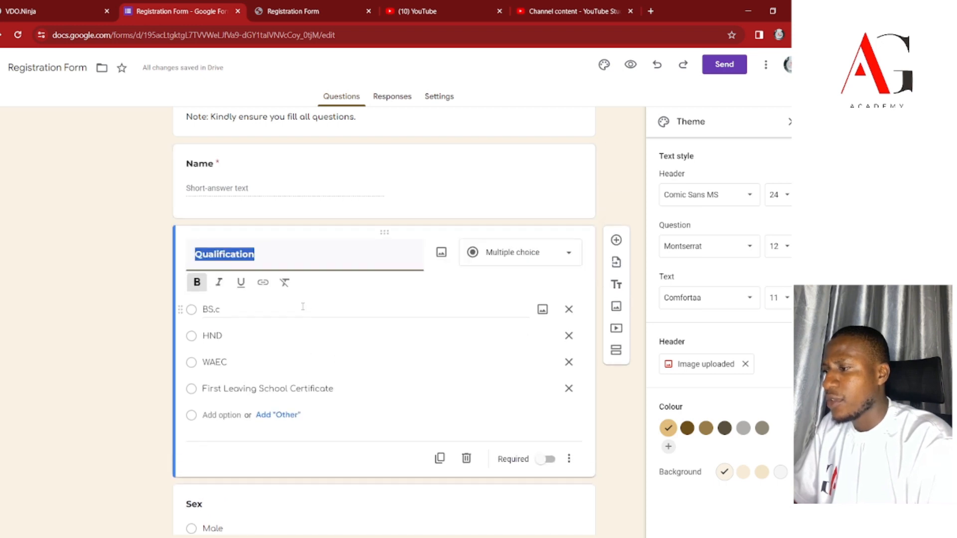
{"action": "left_click", "coordinate": [411, 194]}
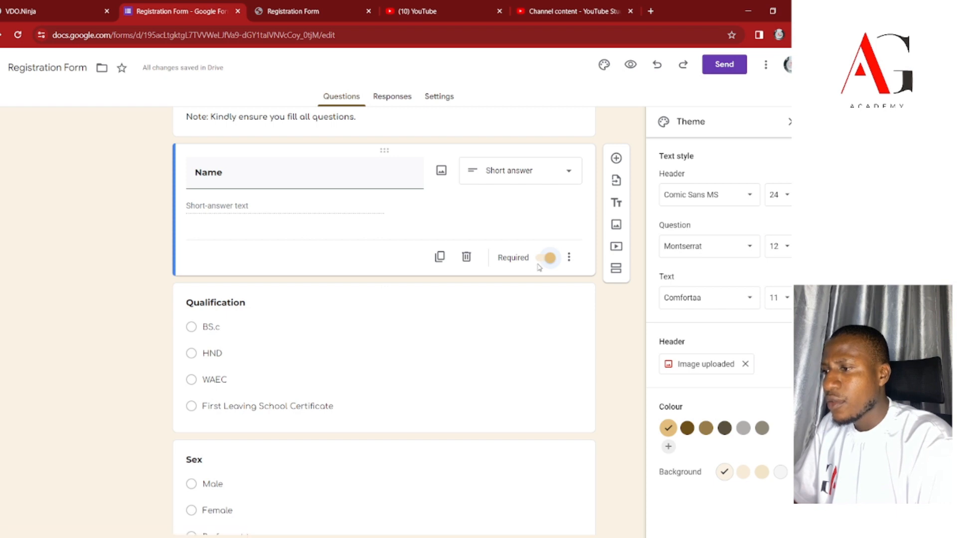
{"action": "left_click", "coordinate": [547, 263]}
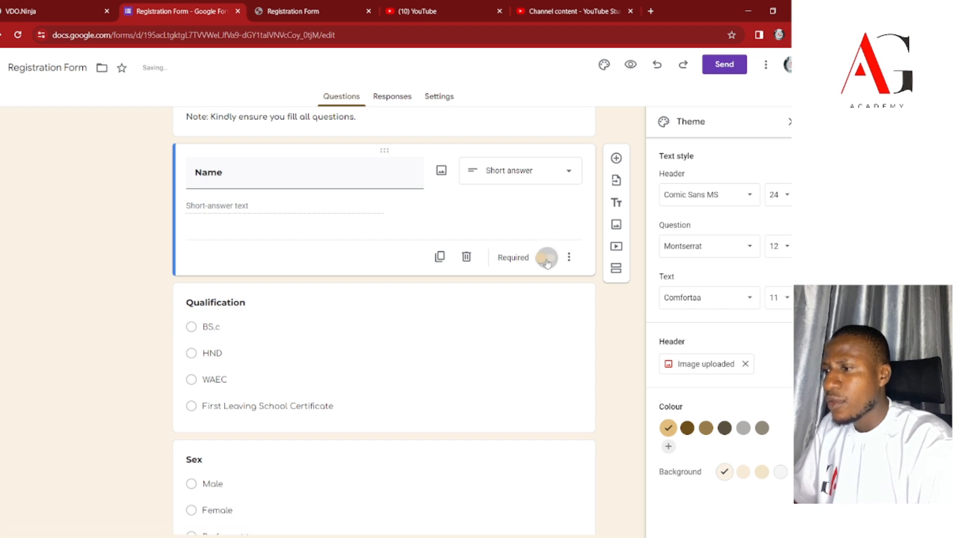
{"action": "left_click", "coordinate": [468, 379]}
{"action": "scroll", "coordinate": [456, 355], "scroll_direction": "down", "scroll_amount": 6}
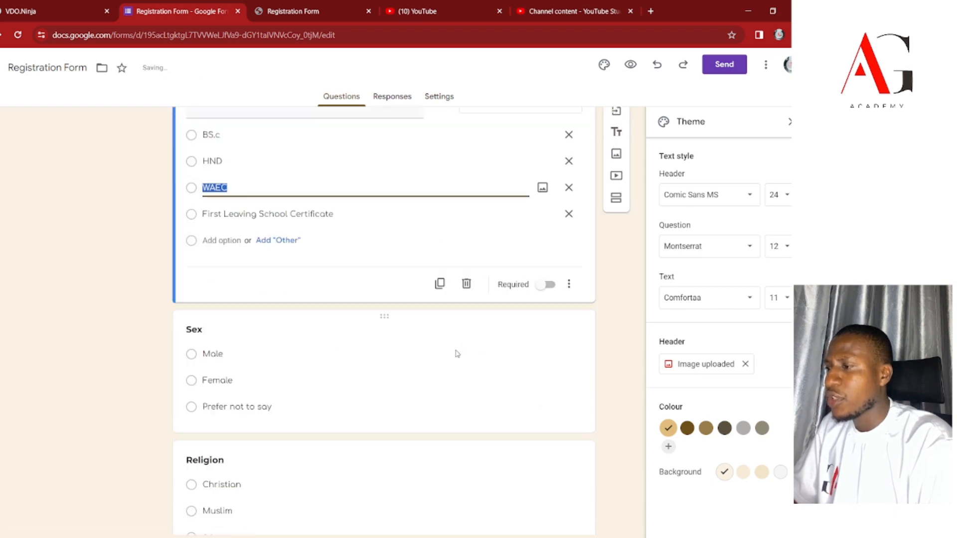
{"action": "scroll", "coordinate": [380, 190], "scroll_direction": "up", "scroll_amount": 9}
Reload the form preview tab so it shows the latest edits.
{"action": "left_click", "coordinate": [307, 14]}
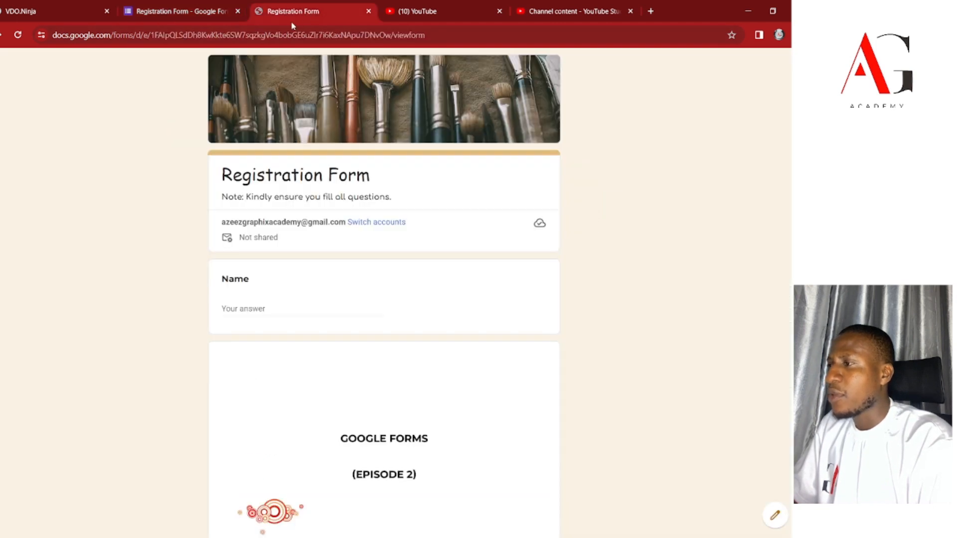
{"action": "left_click", "coordinate": [283, 34]}
{"action": "key", "text": "Return"}
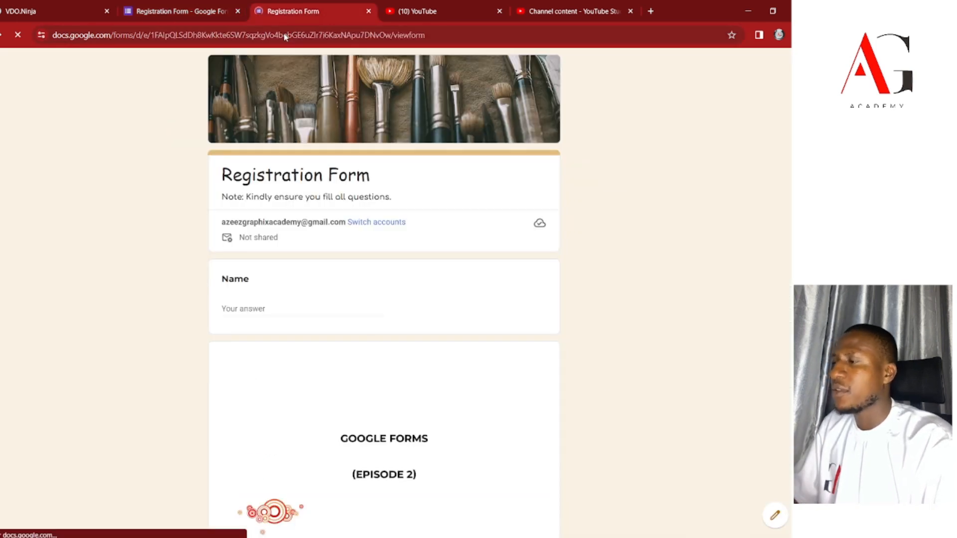
{"action": "scroll", "coordinate": [392, 279], "scroll_direction": "down", "scroll_amount": 7}
{"action": "scroll", "coordinate": [391, 280], "scroll_direction": "up", "scroll_amount": 7}
{"action": "scroll", "coordinate": [391, 270], "scroll_direction": "down", "scroll_amount": 7}
{"action": "scroll", "coordinate": [393, 268], "scroll_direction": "up", "scroll_amount": 7}
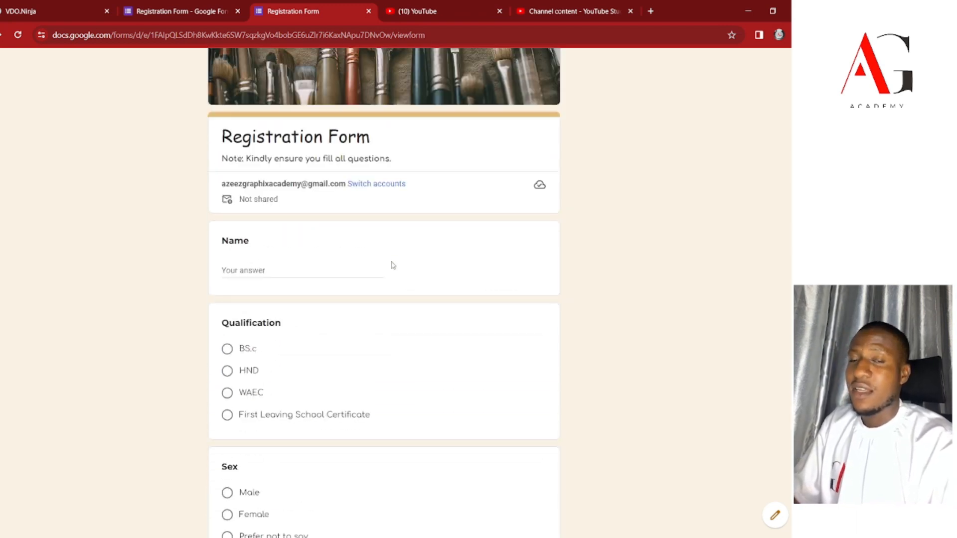
Enter a test respondent's full name and choose BS.c, Male and Christian.
{"action": "left_click", "coordinate": [254, 309]}
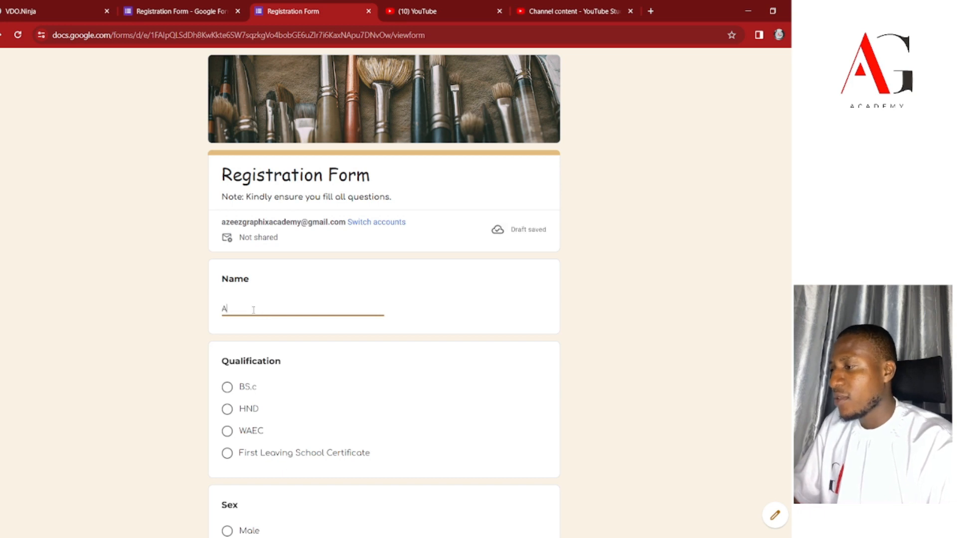
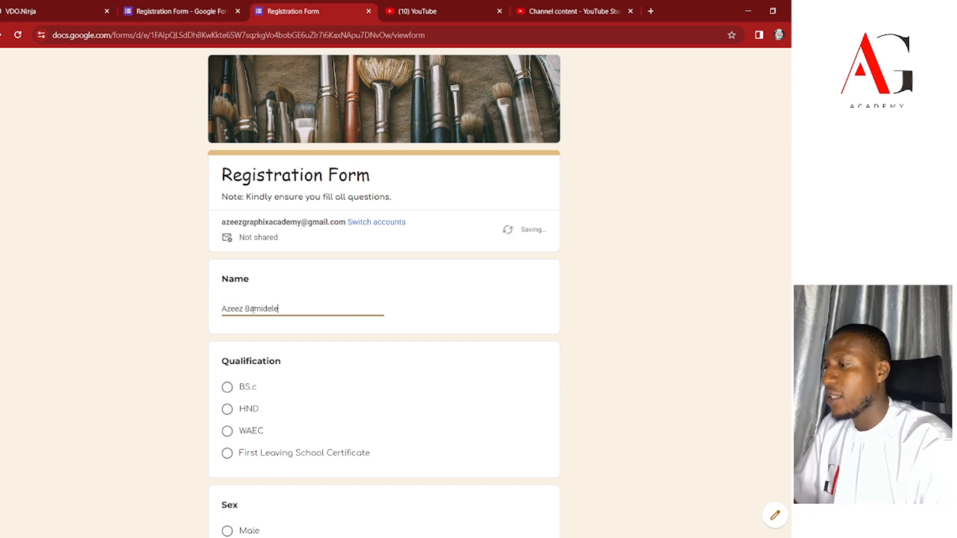
{"action": "key", "text": "Tab"}
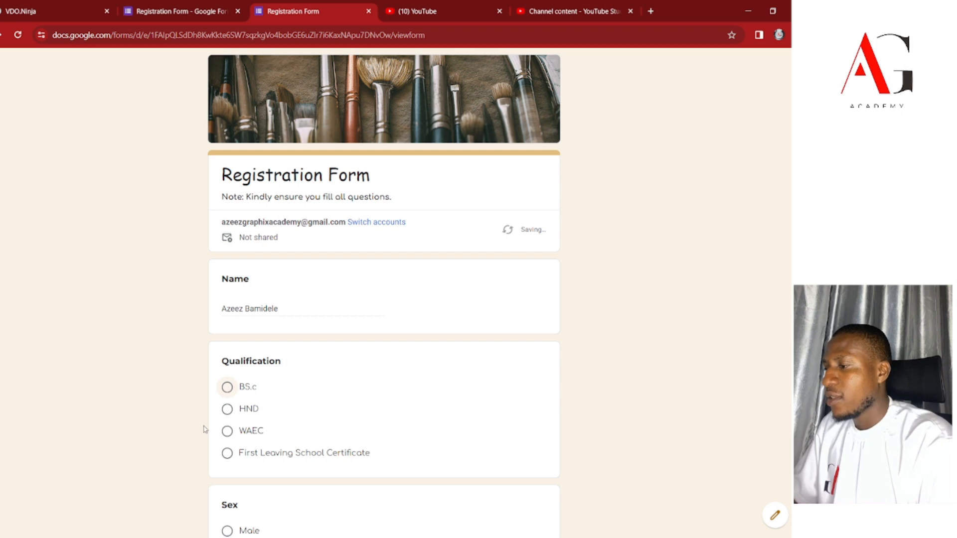
{"action": "left_click", "coordinate": [227, 388]}
{"action": "scroll", "coordinate": [241, 393], "scroll_direction": "down", "scroll_amount": 3}
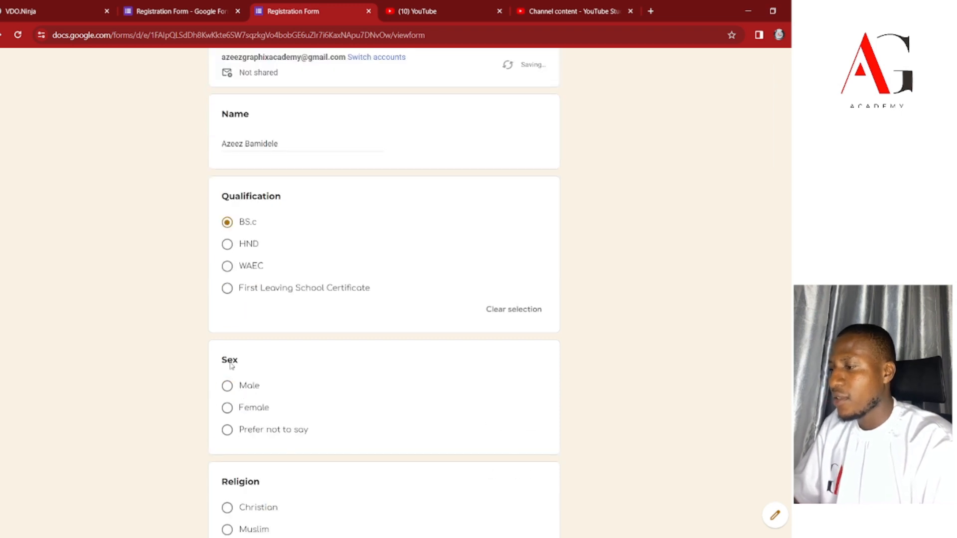
{"action": "scroll", "coordinate": [242, 371], "scroll_direction": "down", "scroll_amount": 3}
{"action": "left_click", "coordinate": [232, 226]}
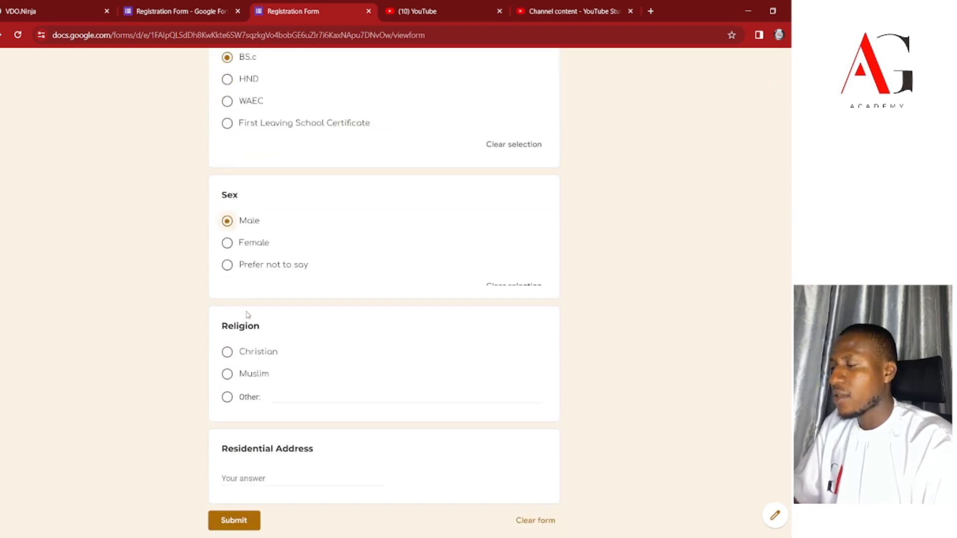
{"action": "scroll", "coordinate": [245, 314], "scroll_direction": "down", "scroll_amount": 2}
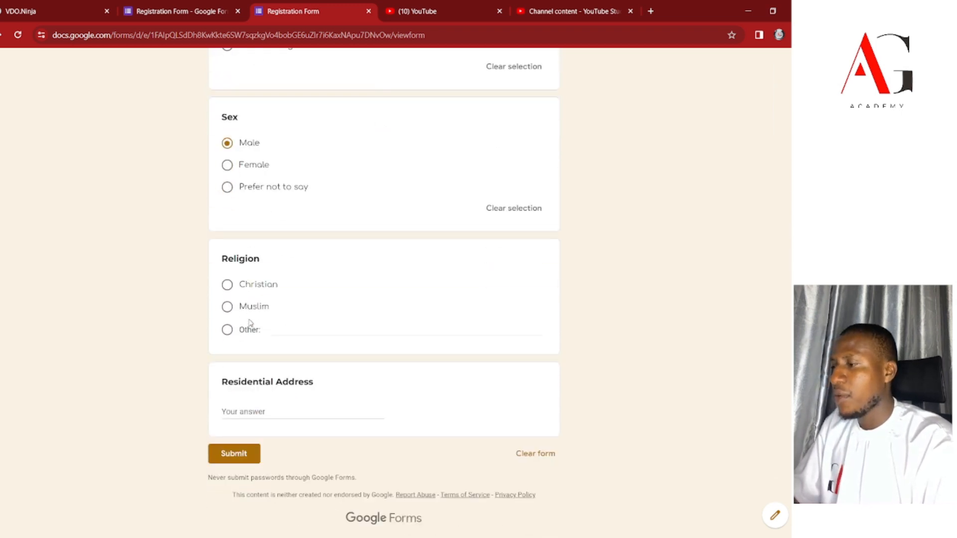
{"action": "left_click", "coordinate": [229, 285]}
Enter the respondent's residential address and submit the test response.
{"action": "left_click", "coordinate": [260, 431]}
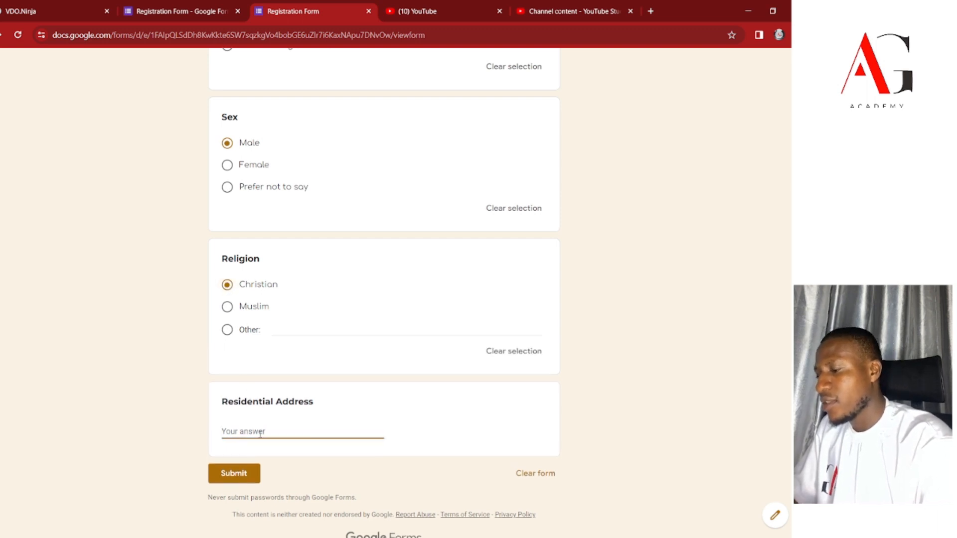
{"action": "type", "text": "Magodo Lagos"}
{"action": "left_click", "coordinate": [231, 478]}
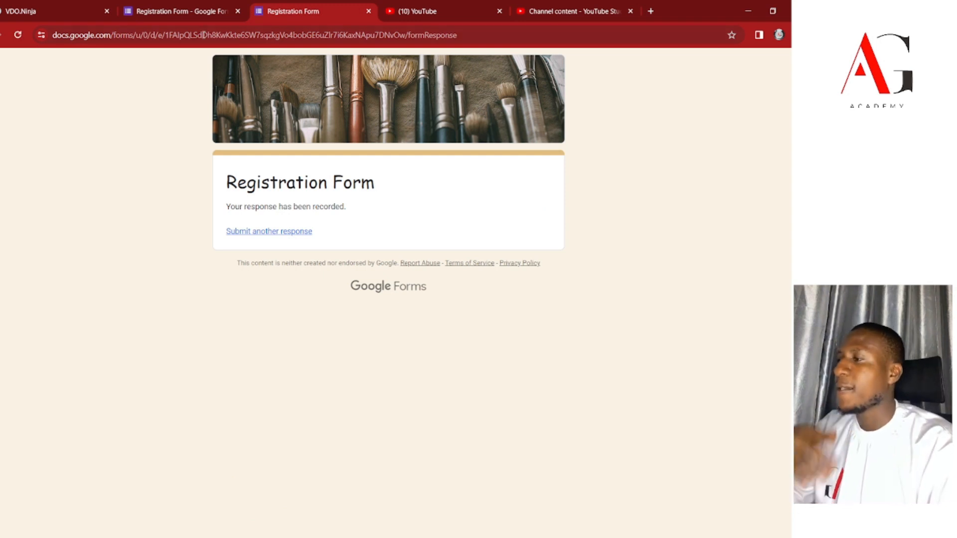
Review the one-response summary charts on the Responses tab and open the spreadsheet-link option.
{"action": "left_click", "coordinate": [190, 14]}
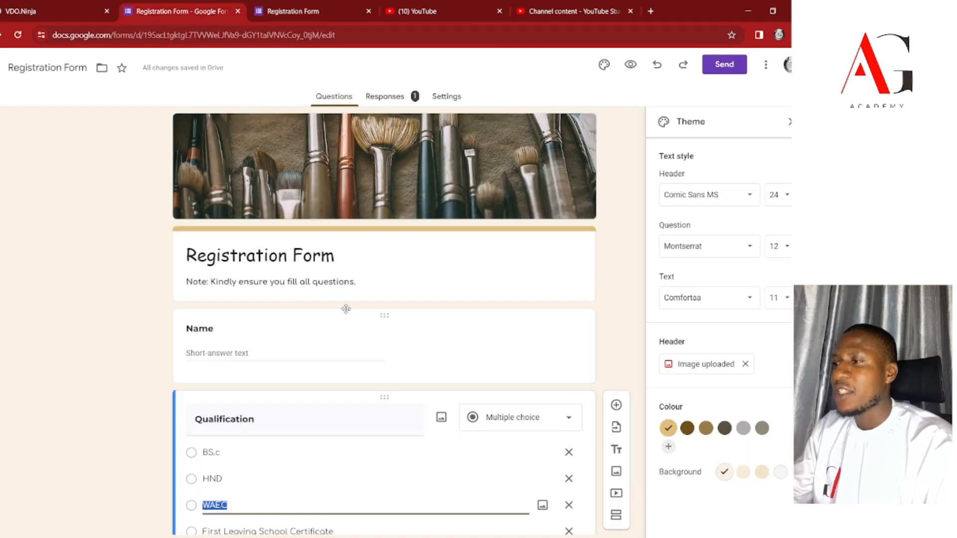
{"action": "left_click", "coordinate": [390, 100]}
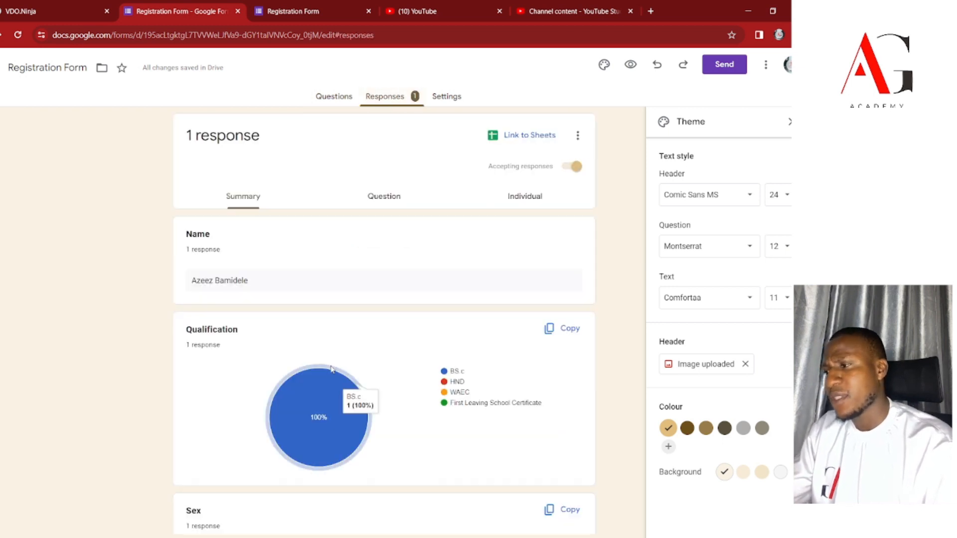
{"action": "scroll", "coordinate": [333, 370], "scroll_direction": "down", "scroll_amount": 3}
{"action": "scroll", "coordinate": [333, 370], "scroll_direction": "down", "scroll_amount": 3}
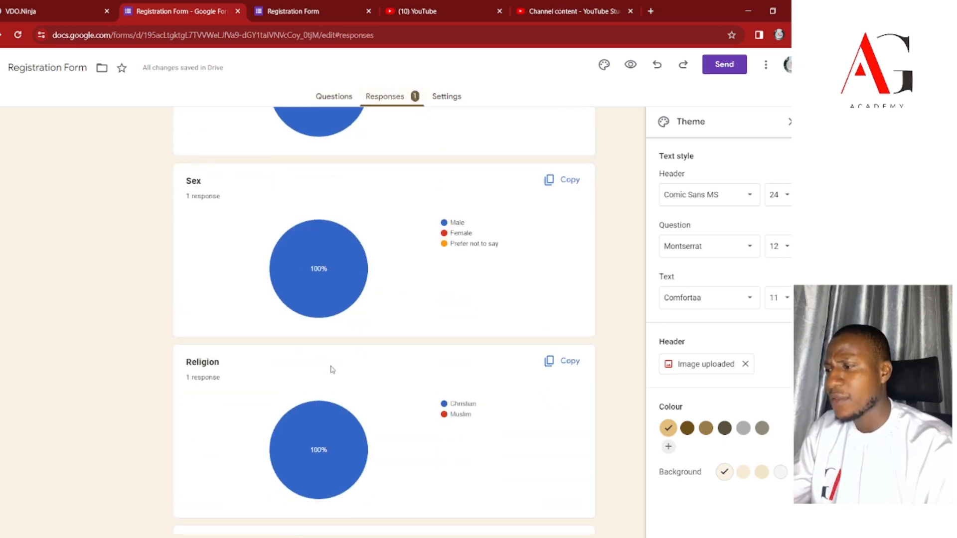
{"action": "scroll", "coordinate": [417, 312], "scroll_direction": "down", "scroll_amount": 2}
{"action": "mouse_move", "coordinate": [333, 312]}
{"action": "scroll", "coordinate": [333, 311], "scroll_direction": "up", "scroll_amount": 2}
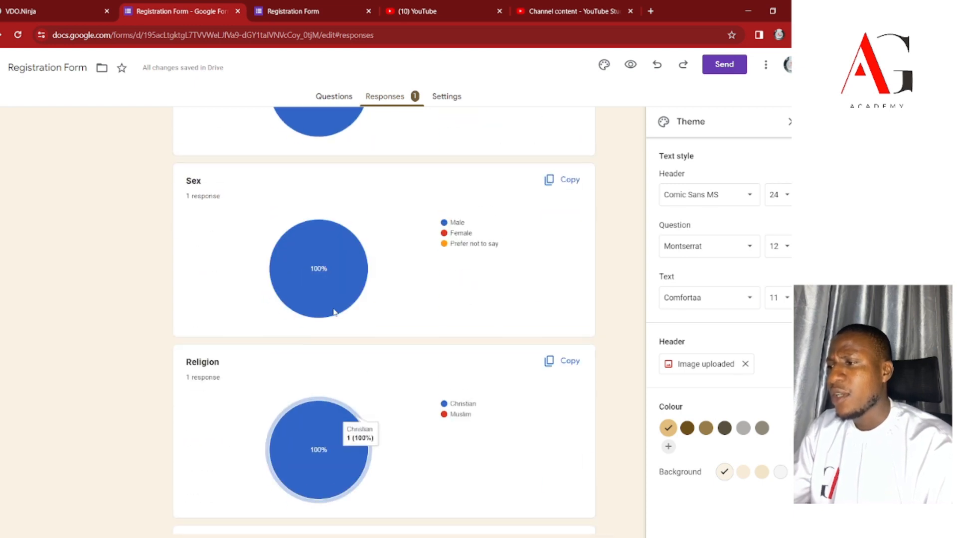
{"action": "scroll", "coordinate": [333, 313], "scroll_direction": "up", "scroll_amount": 6}
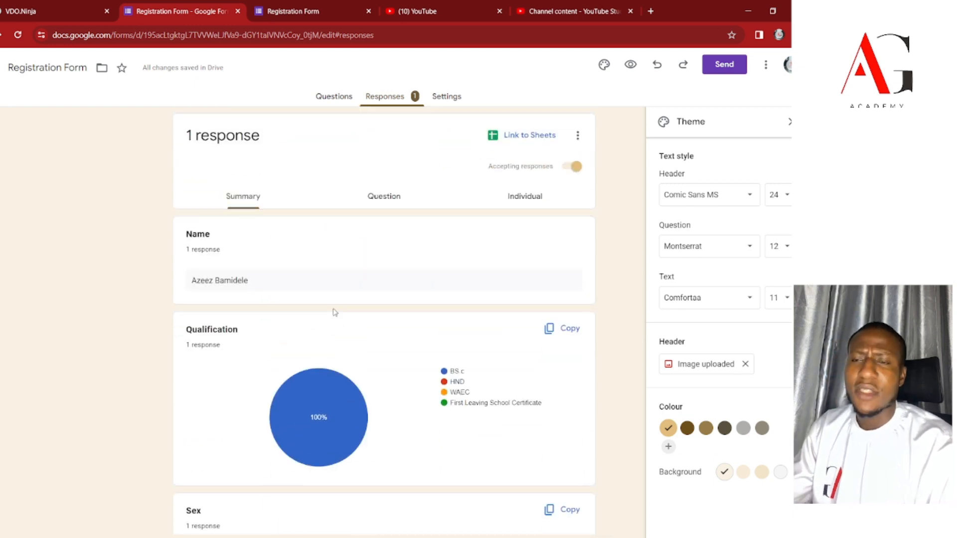
{"action": "scroll", "coordinate": [335, 313], "scroll_direction": "down", "scroll_amount": 3}
{"action": "scroll", "coordinate": [335, 313], "scroll_direction": "up", "scroll_amount": 3}
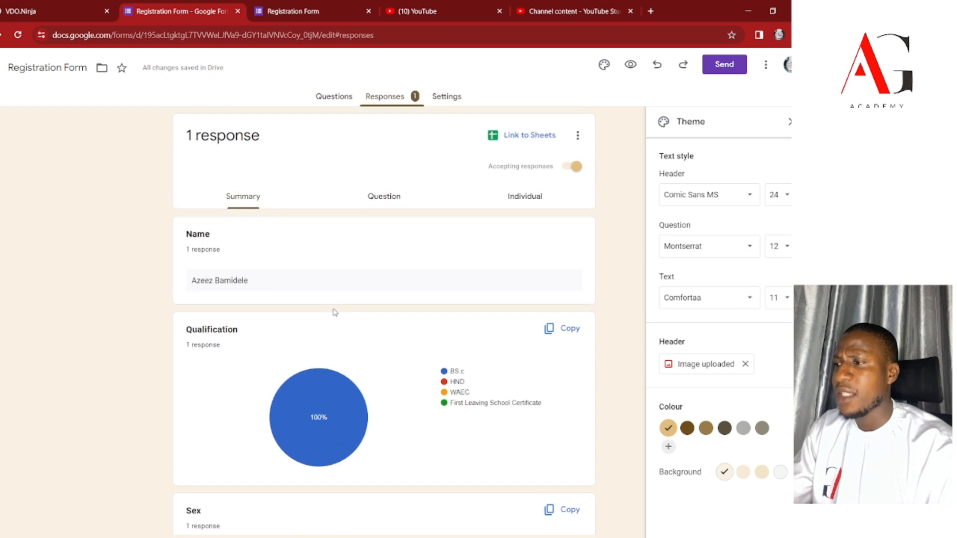
{"action": "scroll", "coordinate": [335, 313], "scroll_direction": "down", "scroll_amount": 6}
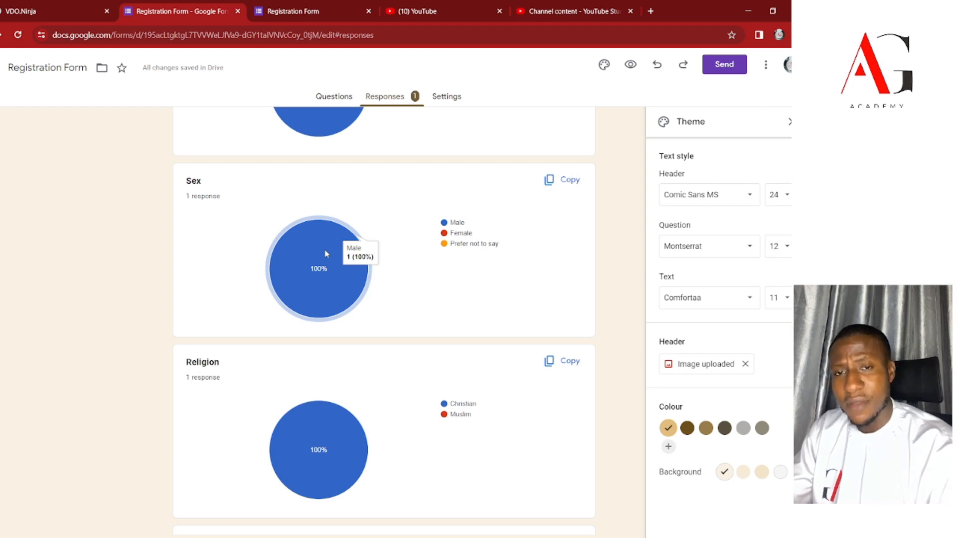
{"action": "scroll", "coordinate": [324, 255], "scroll_direction": "up", "scroll_amount": 6}
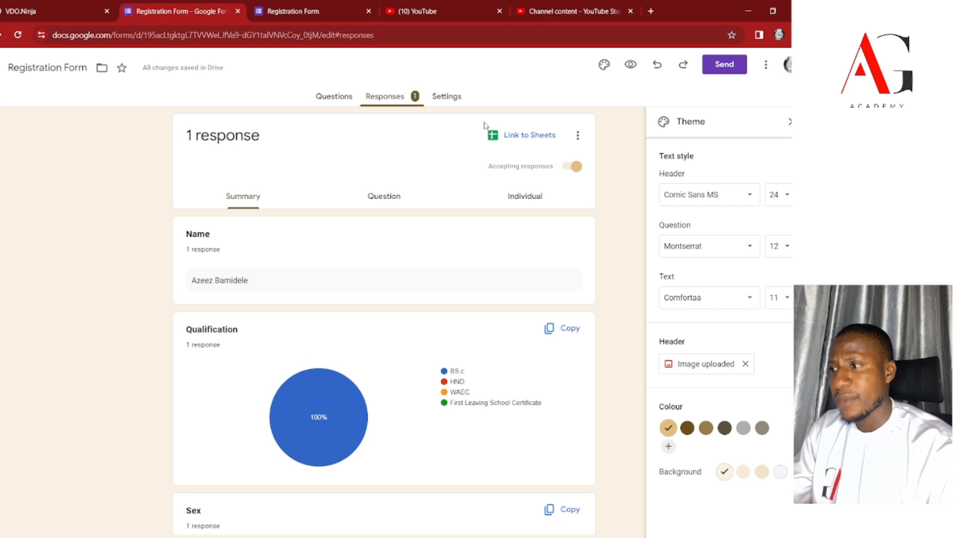
{"action": "scroll", "coordinate": [379, 211], "scroll_direction": "down", "scroll_amount": 8}
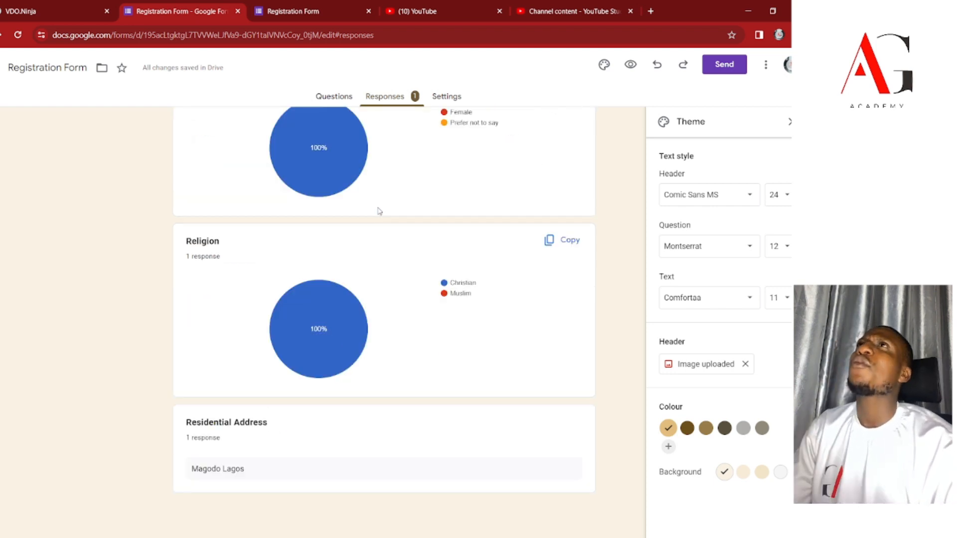
{"action": "scroll", "coordinate": [396, 199], "scroll_direction": "up", "scroll_amount": 8}
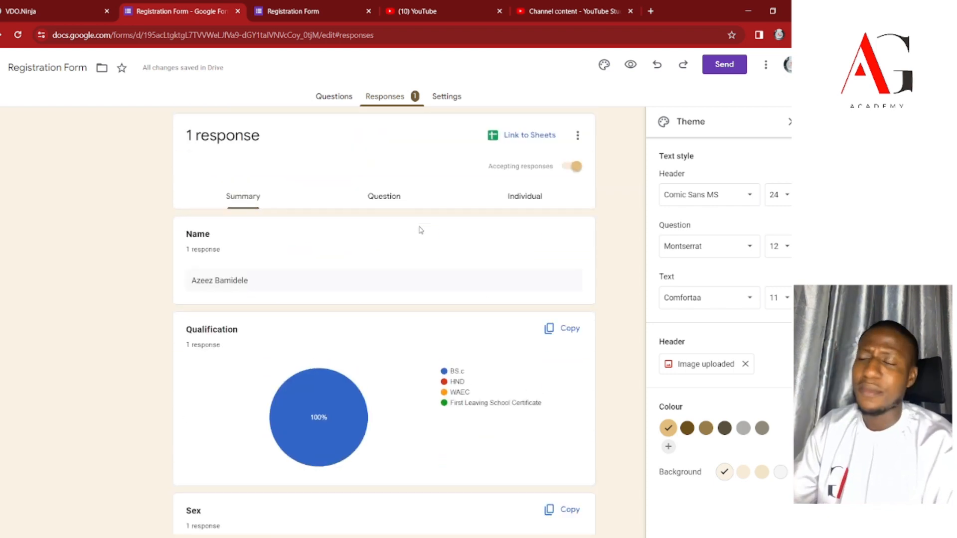
{"action": "left_click", "coordinate": [533, 135]}
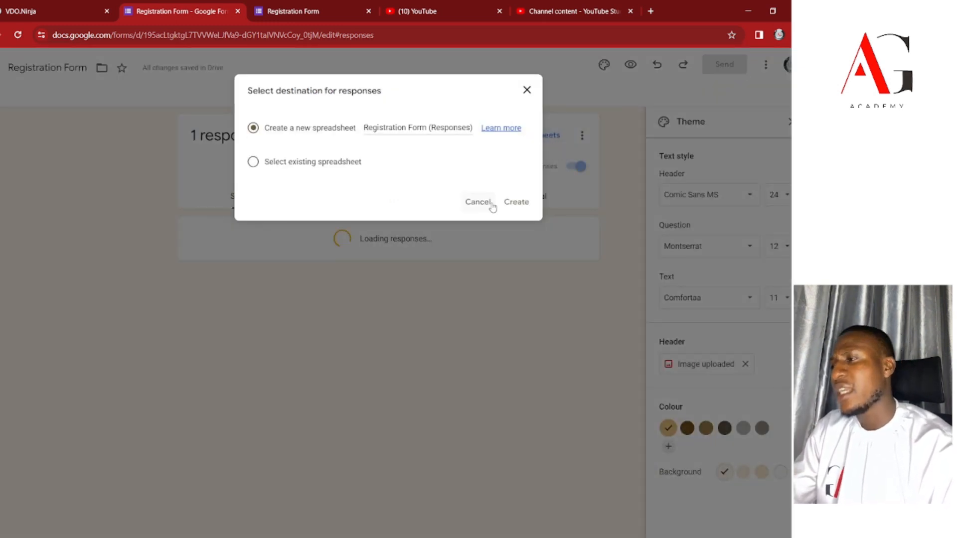
Create the new 'Registration Form (Responses)' spreadsheet for the responses and open its File menu.
{"action": "left_click", "coordinate": [521, 203]}
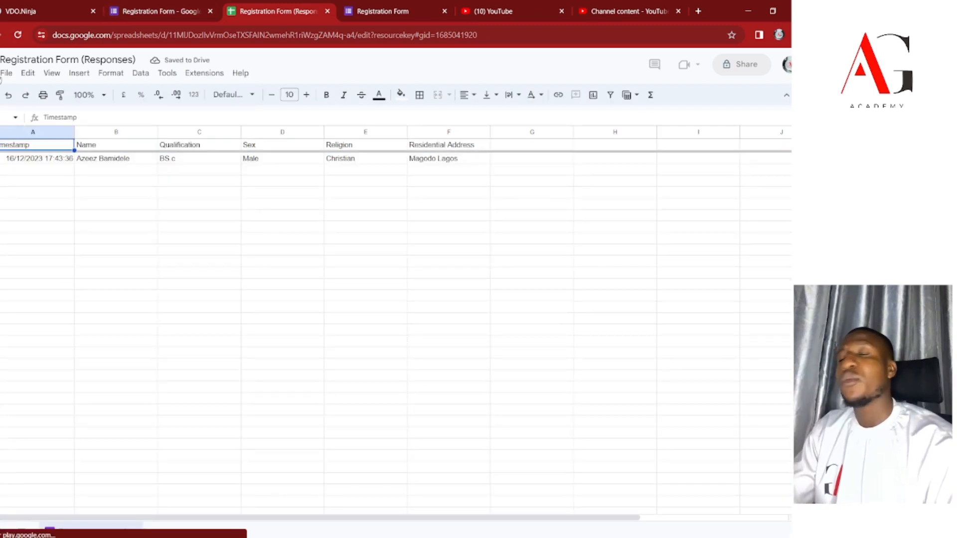
{"action": "left_click", "coordinate": [7, 73]}
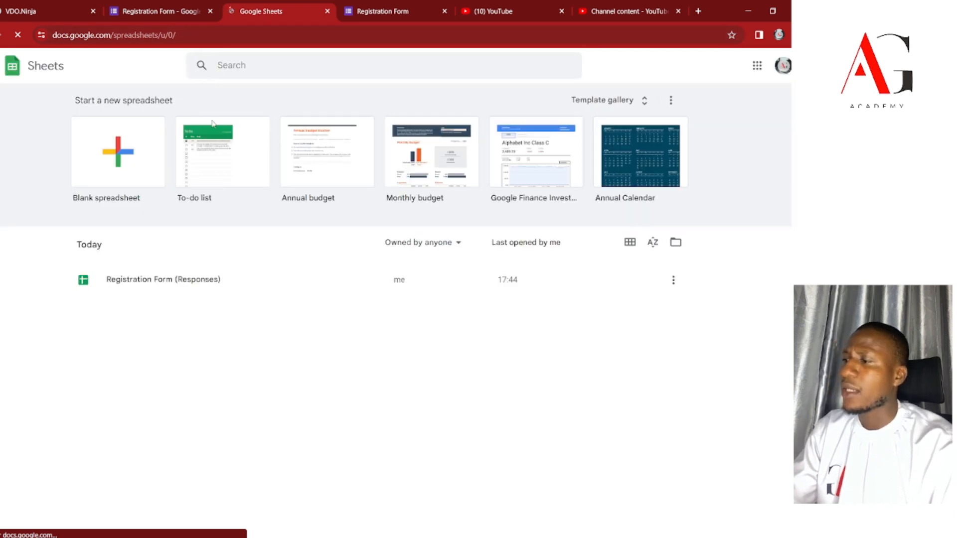
Reopen 'Registration Form (Responses)', review its File > Download formats, and switch back to Forms.
{"action": "left_click", "coordinate": [170, 280]}
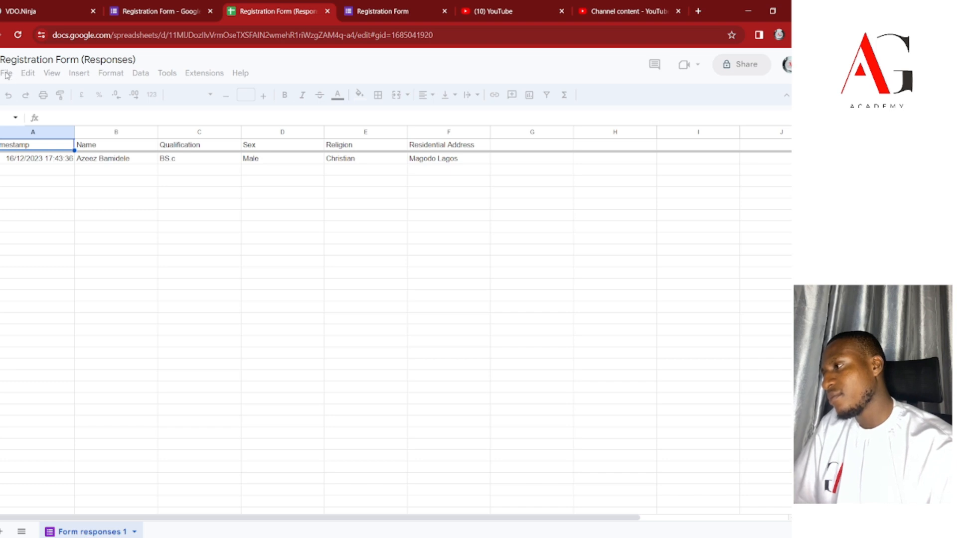
{"action": "left_click", "coordinate": [6, 75]}
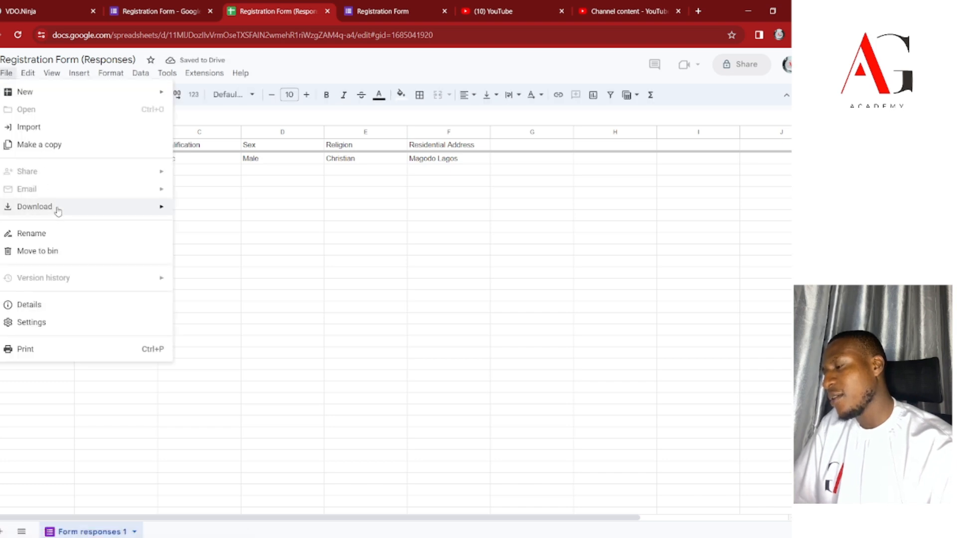
{"action": "mouse_move", "coordinate": [57, 212]}
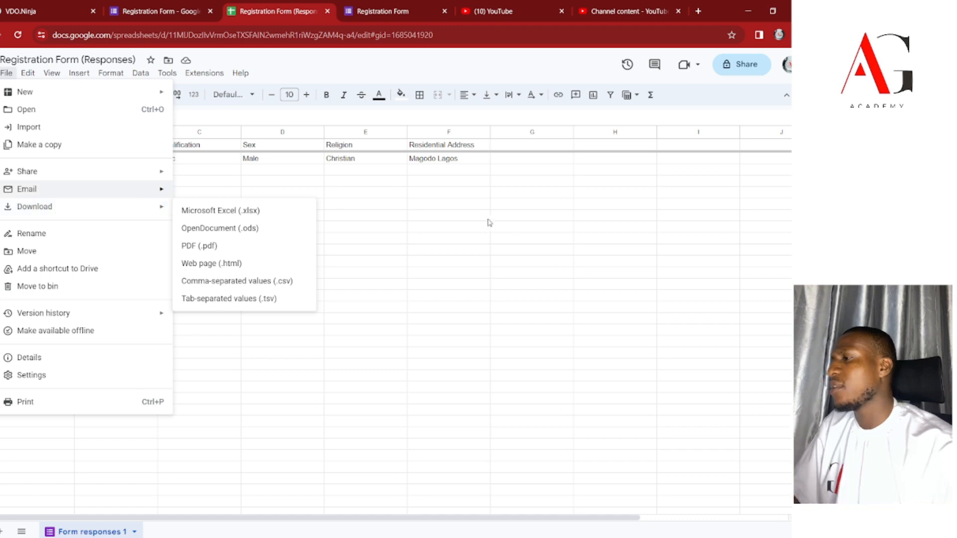
{"action": "left_click", "coordinate": [155, 14]}
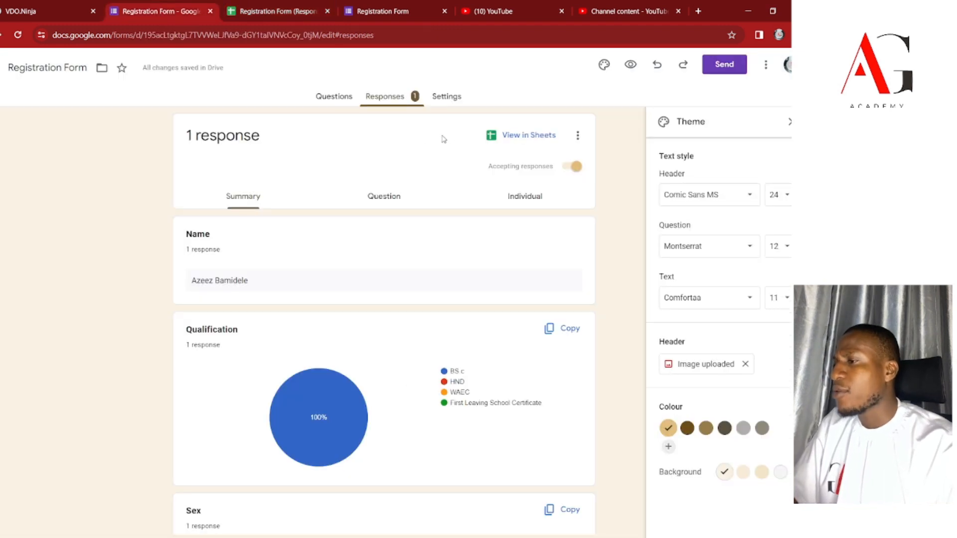
Move between the Questions and Responses views, then open the form's Settings page.
{"action": "left_click", "coordinate": [344, 102]}
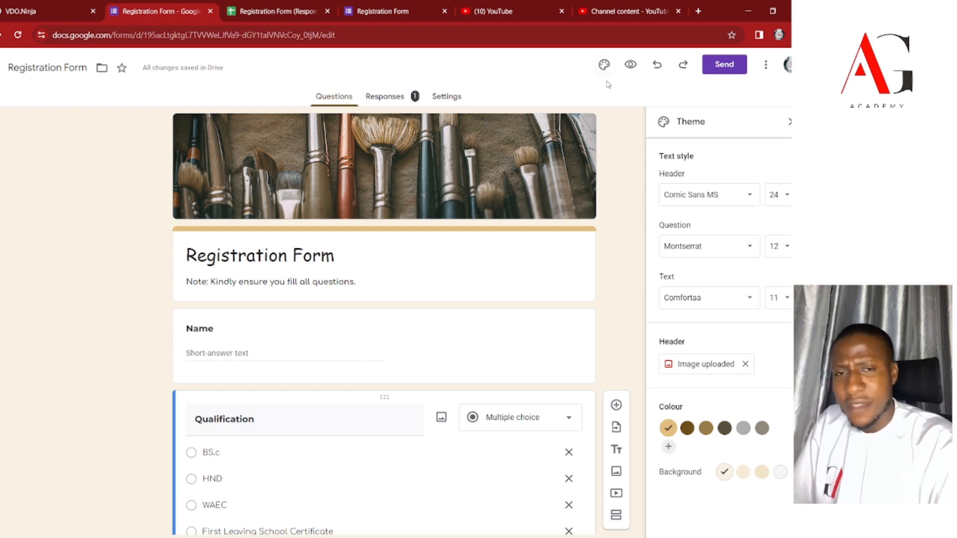
{"action": "left_click", "coordinate": [397, 96]}
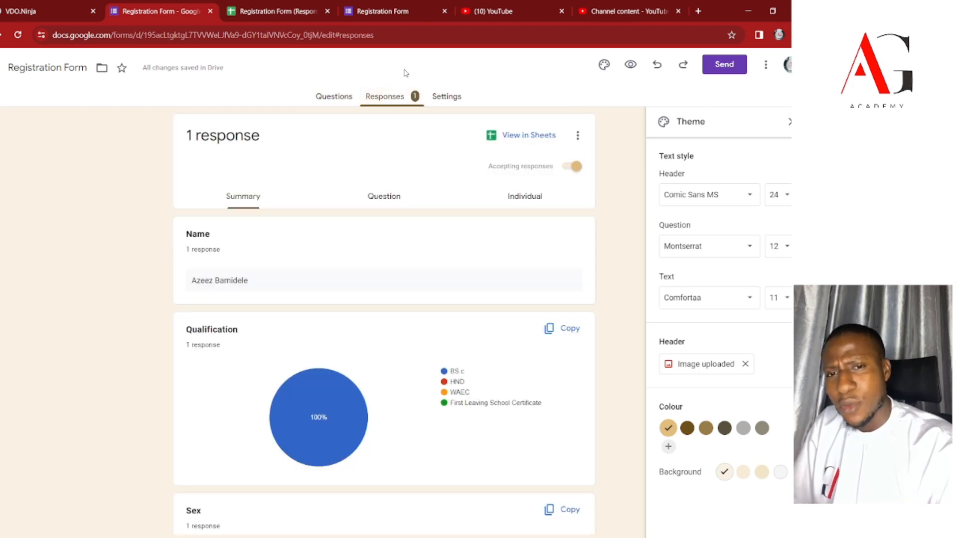
{"action": "left_click", "coordinate": [336, 97]}
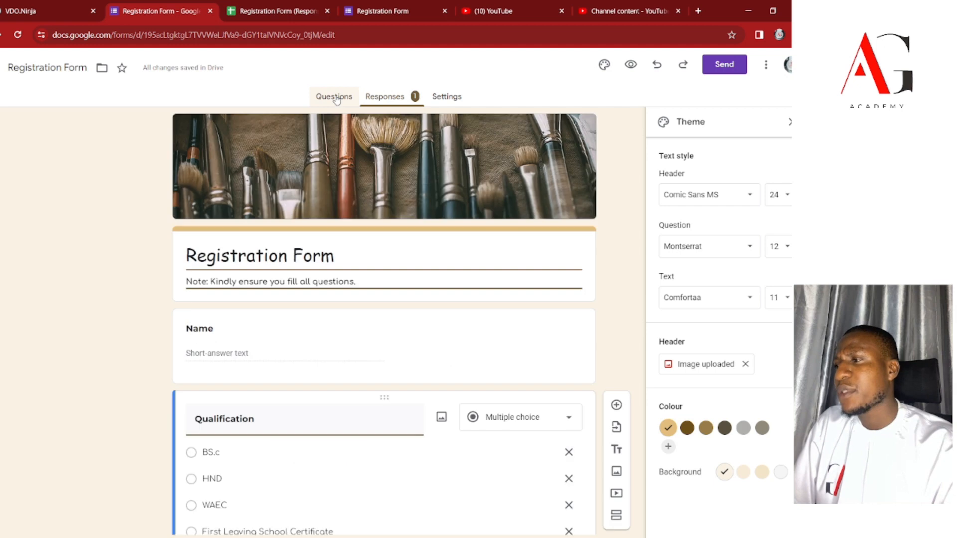
{"action": "left_click", "coordinate": [462, 97]}
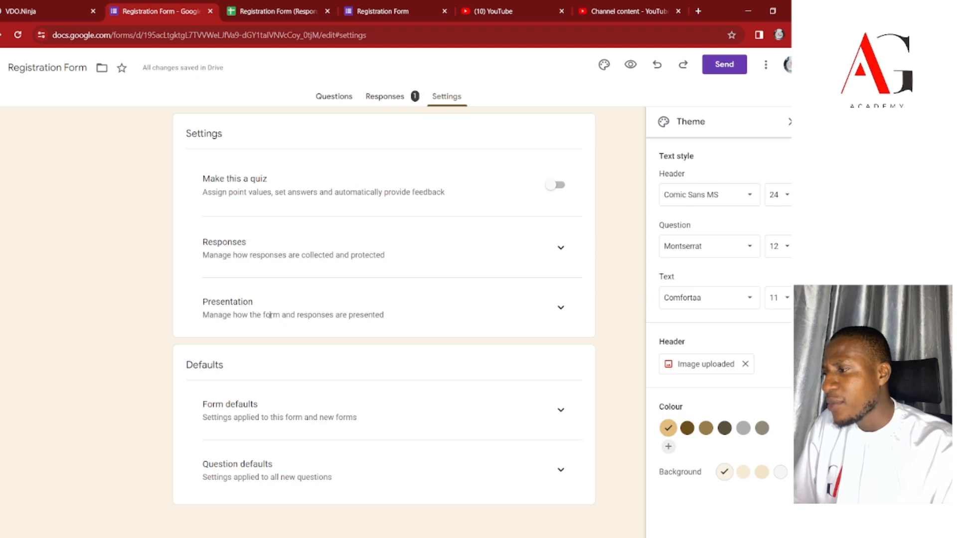
Expand Presentation settings and begin editing the confirmation message, then return to Responses.
{"action": "left_click", "coordinate": [561, 309]}
{"action": "scroll", "coordinate": [541, 320], "scroll_direction": "down", "scroll_amount": 3}
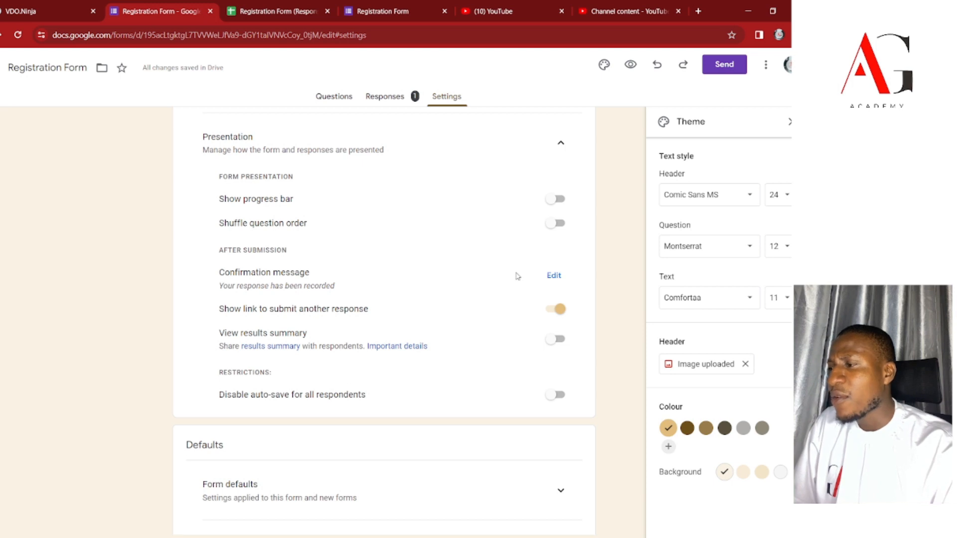
{"action": "left_click", "coordinate": [555, 278]}
{"action": "left_click", "coordinate": [398, 290]}
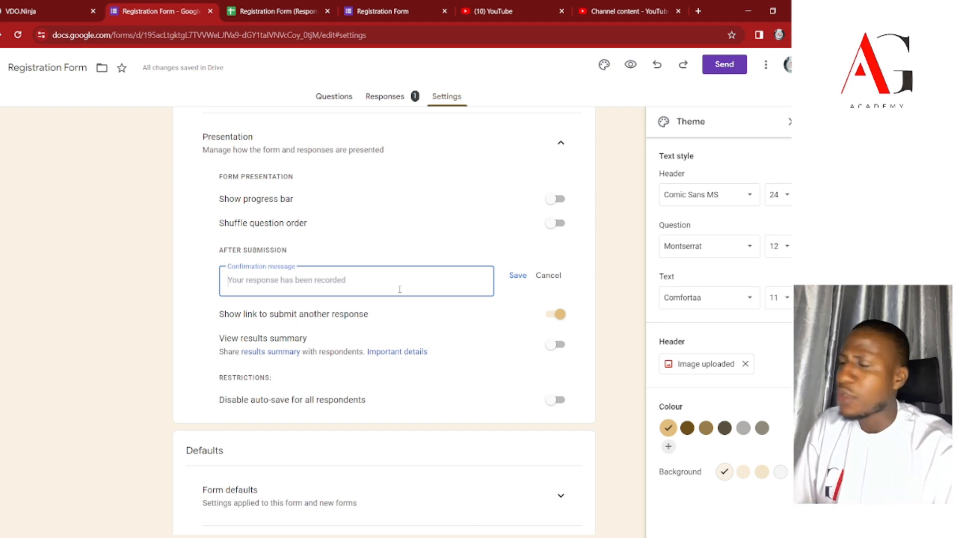
{"action": "scroll", "coordinate": [404, 290], "scroll_direction": "up", "scroll_amount": 3}
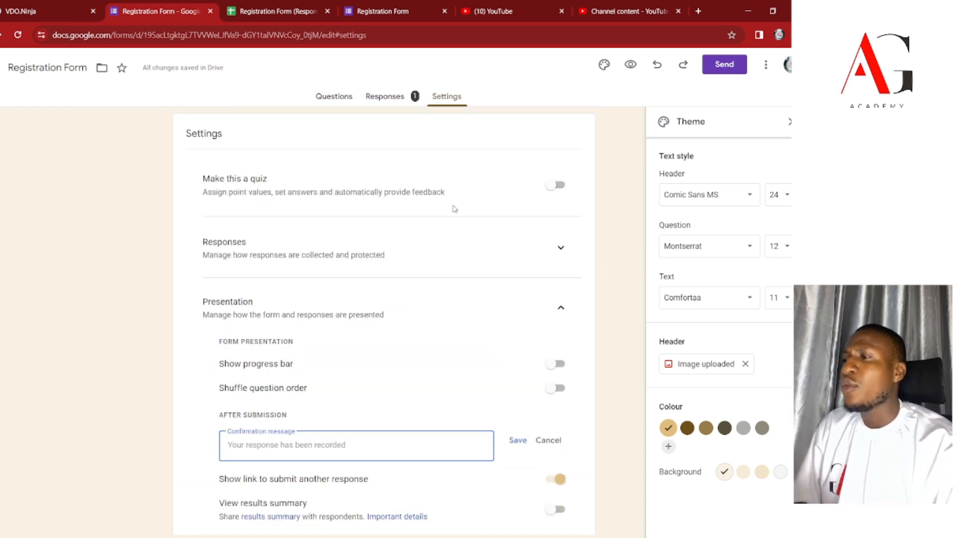
{"action": "left_click", "coordinate": [389, 98]}
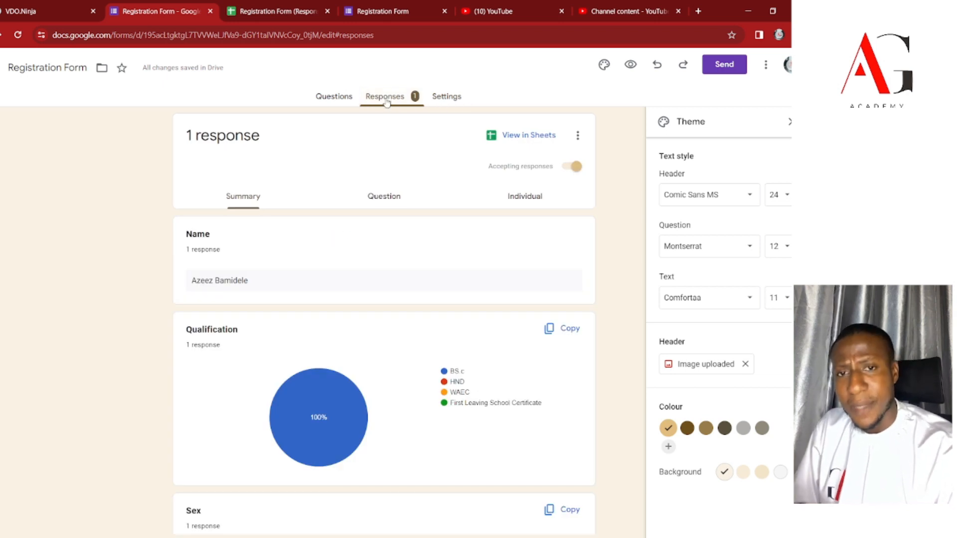
Switch to the Questions view and scroll through the finished Registration Form.
{"action": "left_click", "coordinate": [344, 99]}
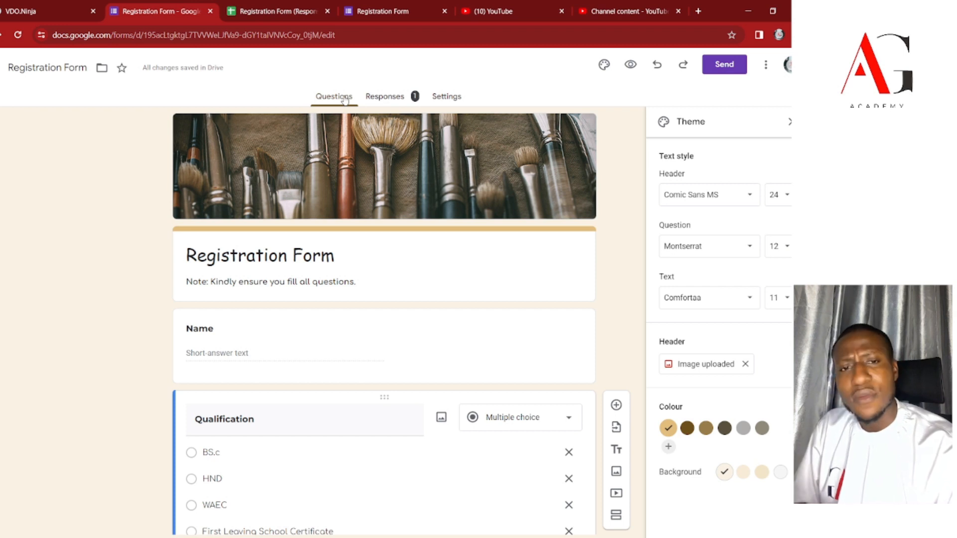
{"action": "scroll", "coordinate": [463, 254], "scroll_direction": "down", "scroll_amount": 9}
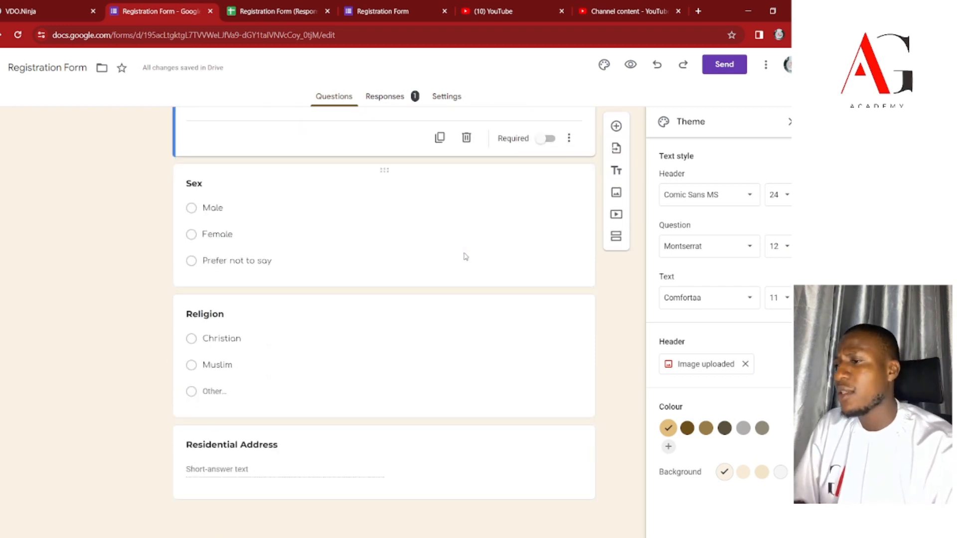
{"action": "scroll", "coordinate": [471, 257], "scroll_direction": "up", "scroll_amount": 1}
{"action": "scroll", "coordinate": [472, 256], "scroll_direction": "up", "scroll_amount": 8}
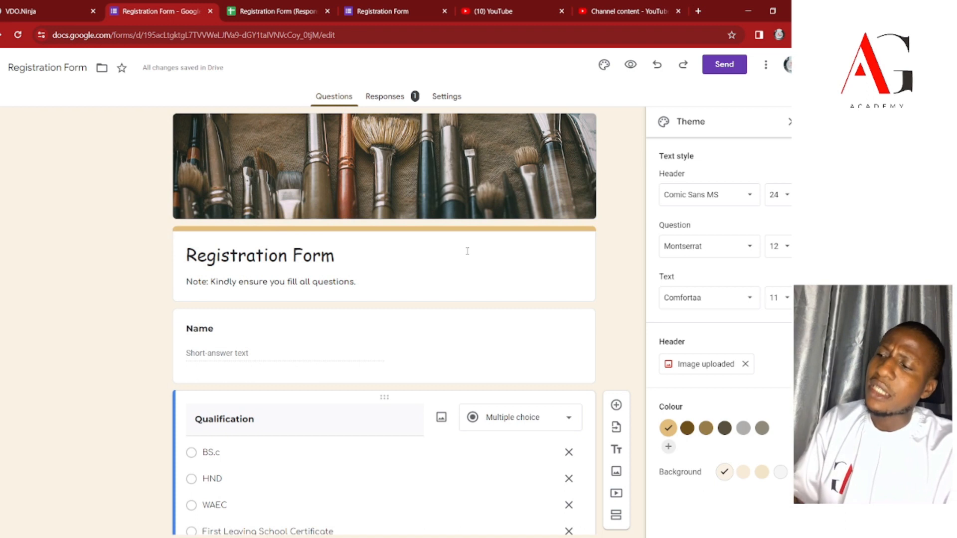